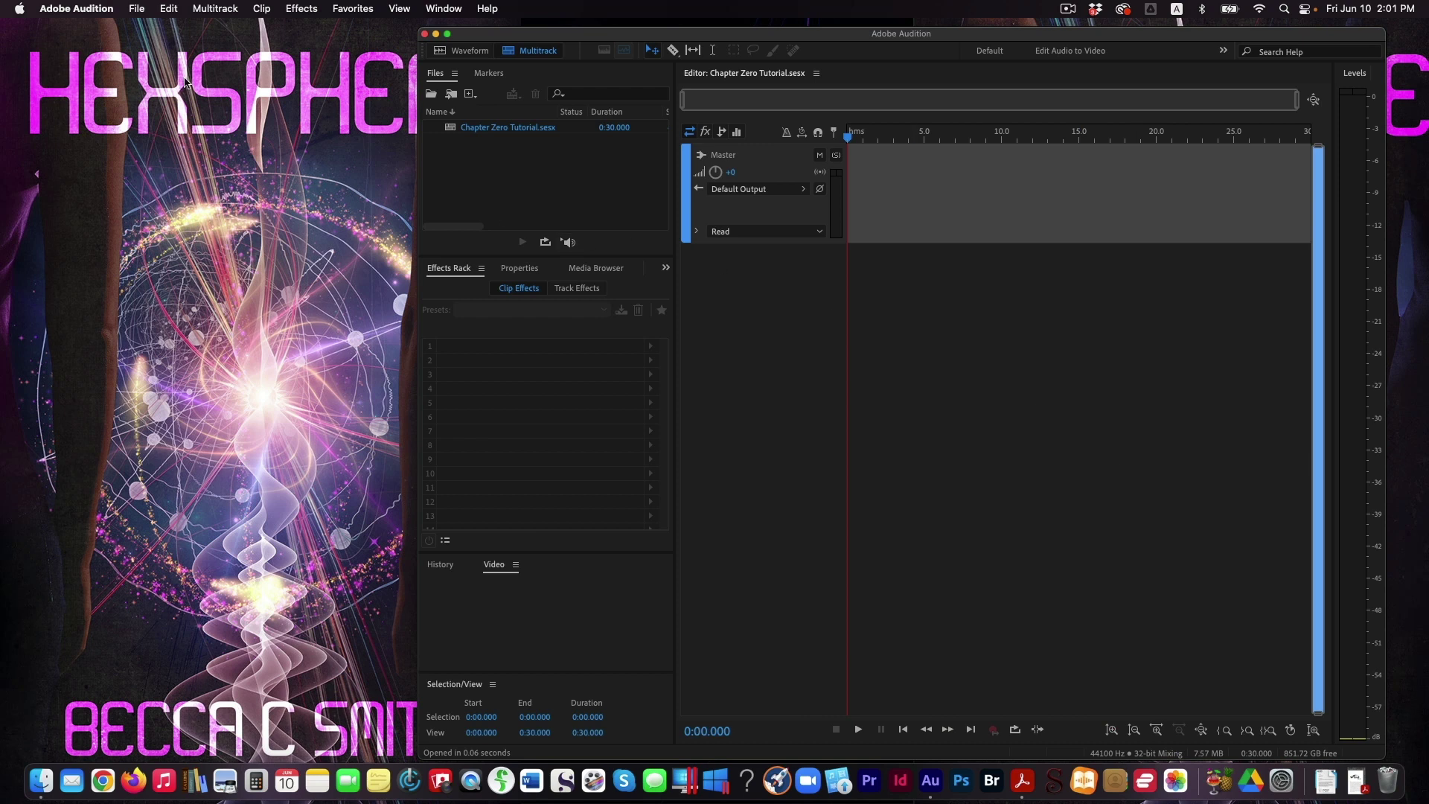
Review the audio hardware preferences, including the default input and output devices, and accept them.
click(85, 9)
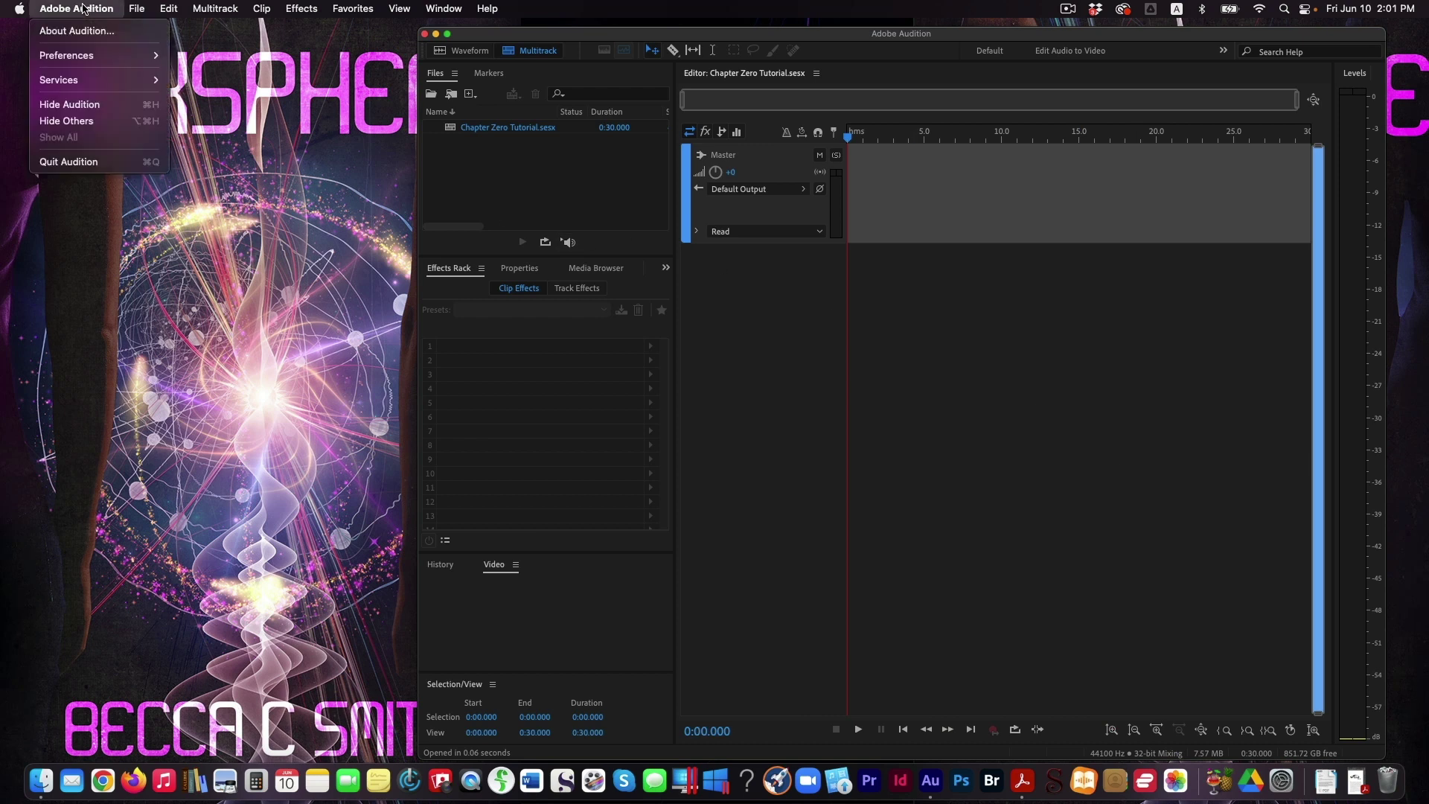
mouse_move(93, 58)
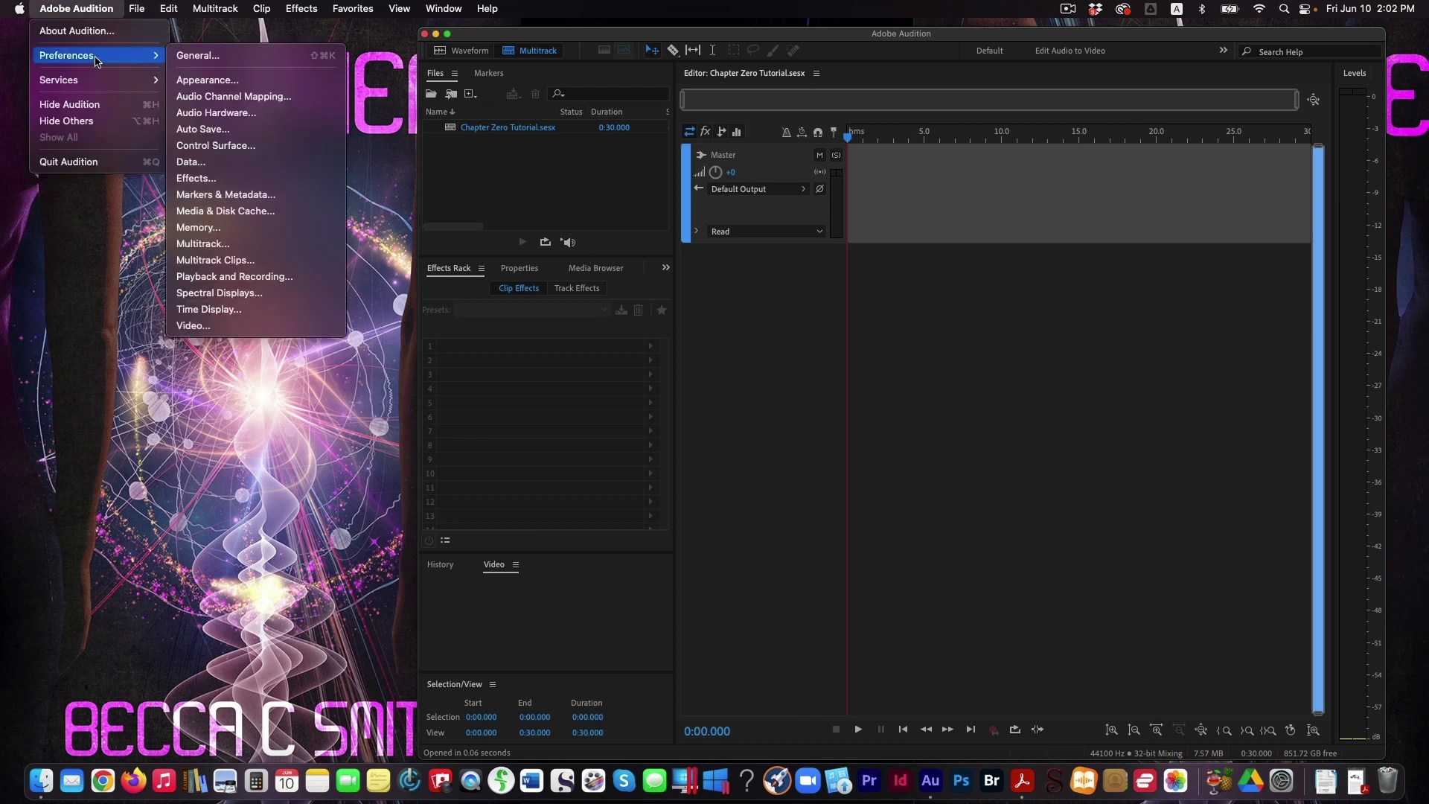
click(218, 113)
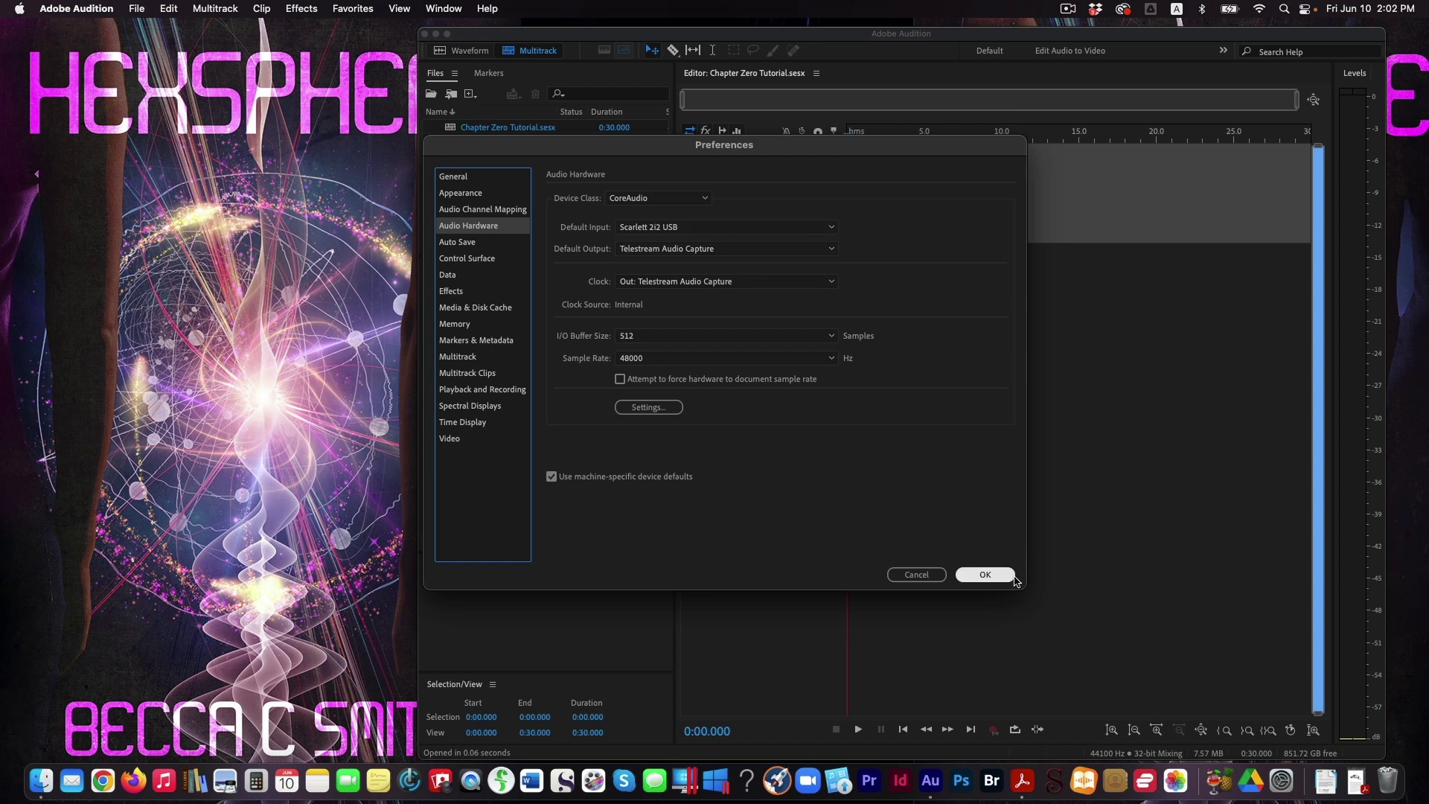
click(985, 575)
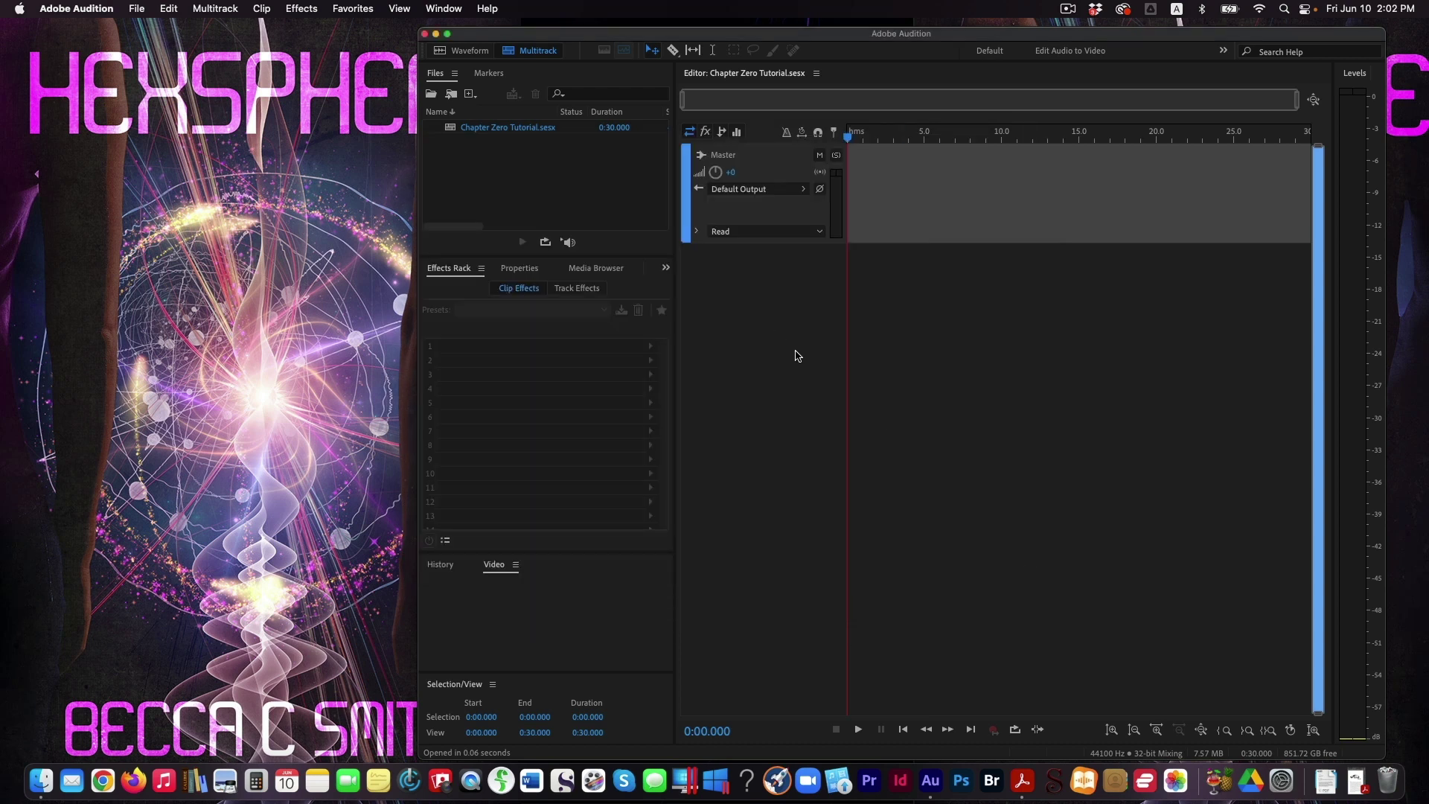
Add a mono audio track to the multitrack session and name it Chapter Zero.
click(221, 10)
mouse_move(226, 30)
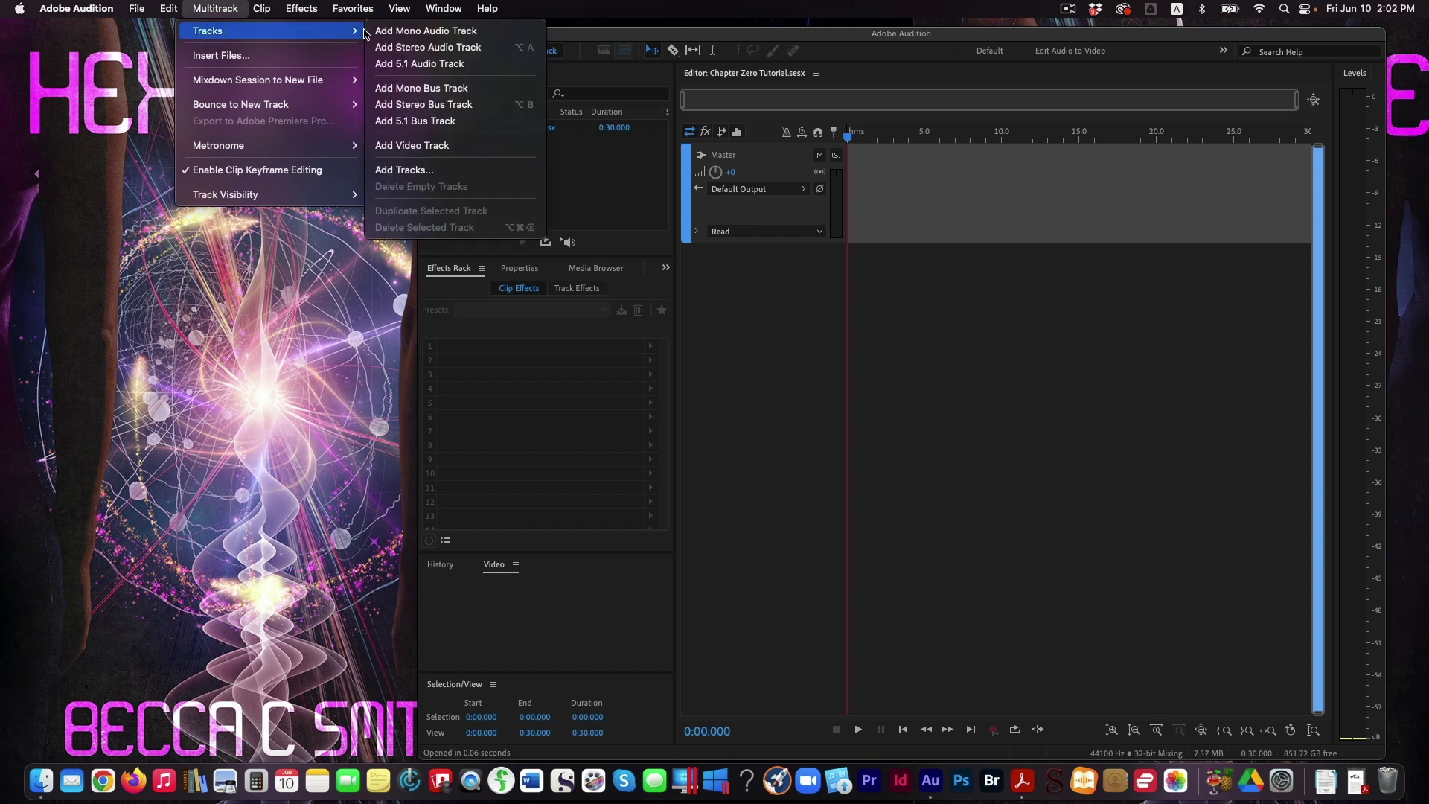
click(451, 35)
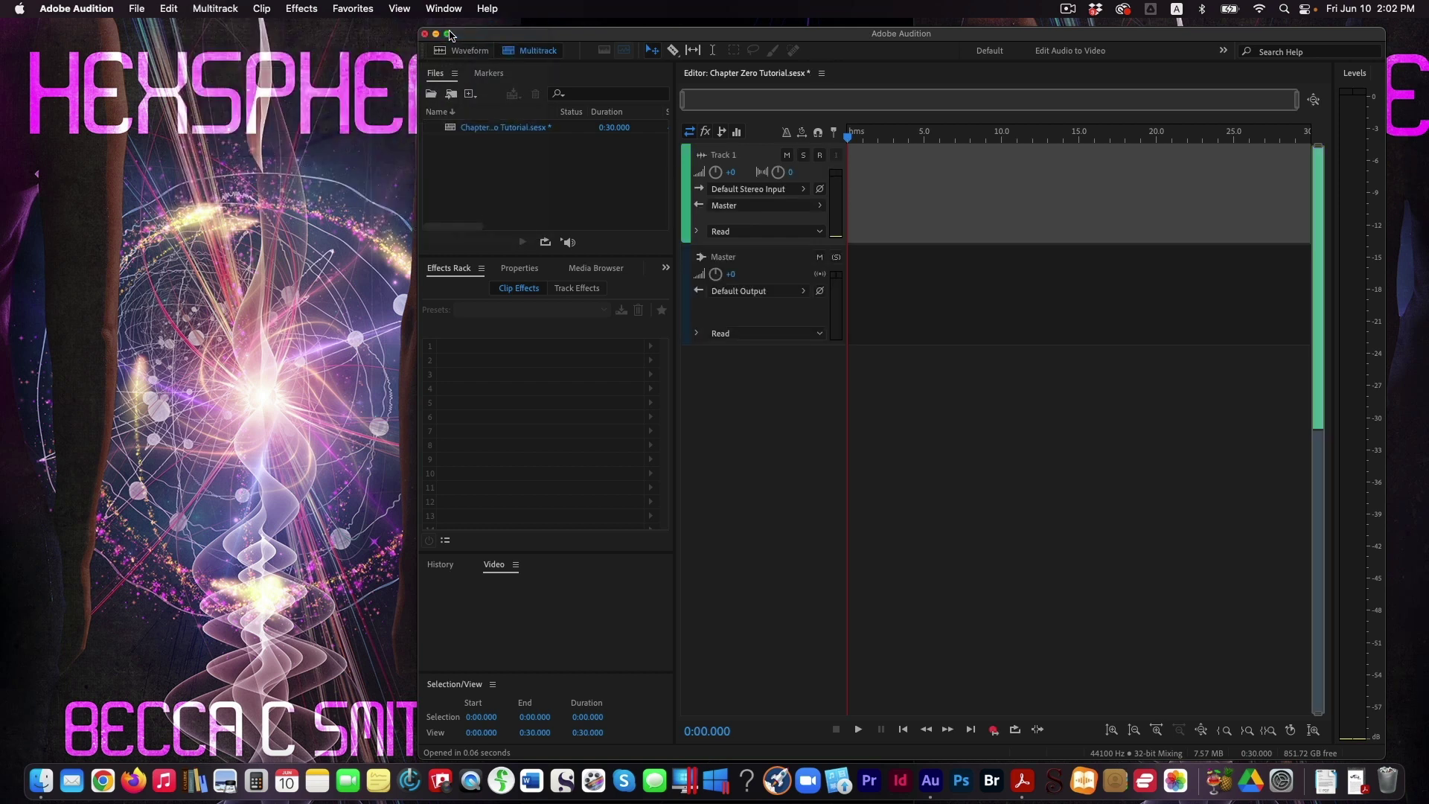
click(726, 156)
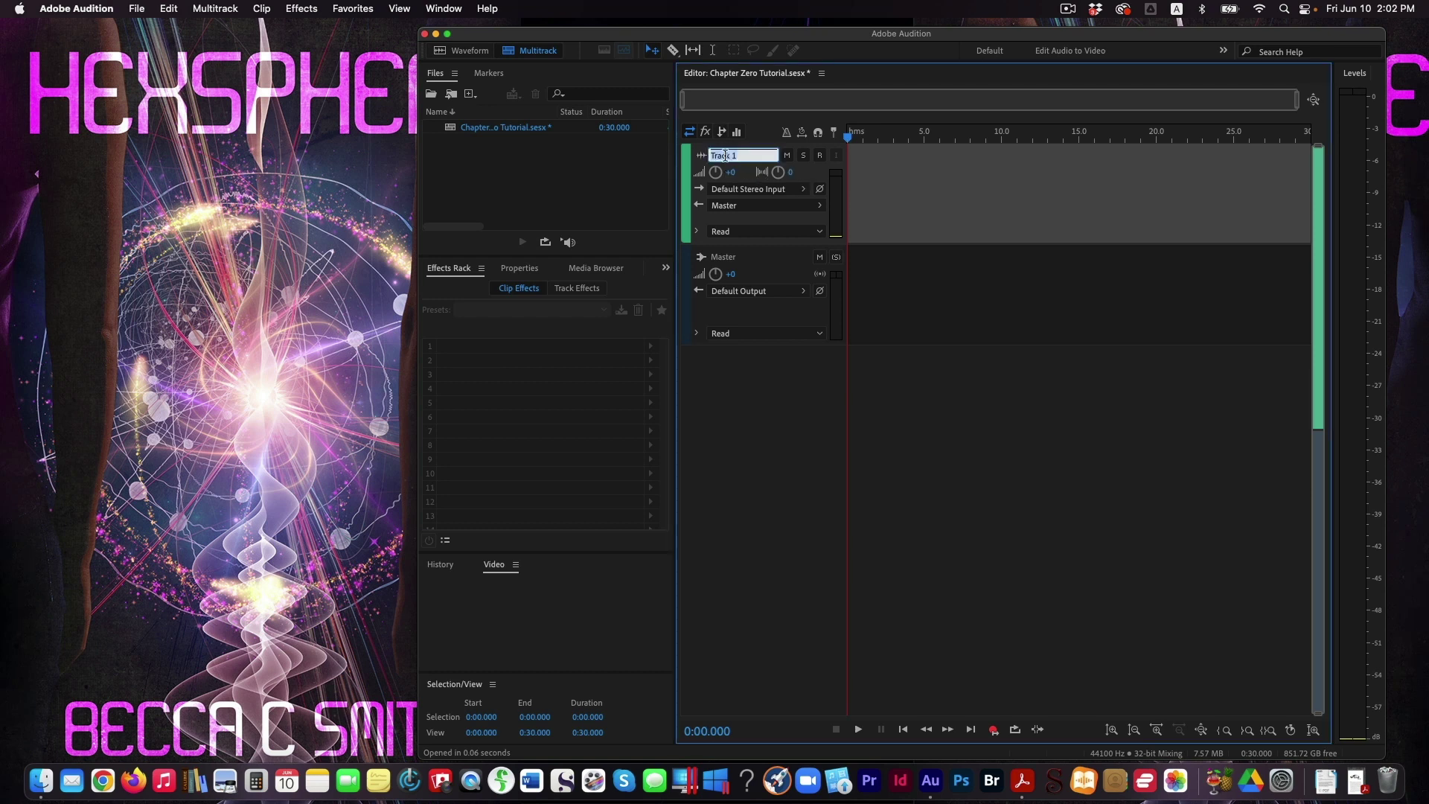
text(Chapter Zero)
key(Return)
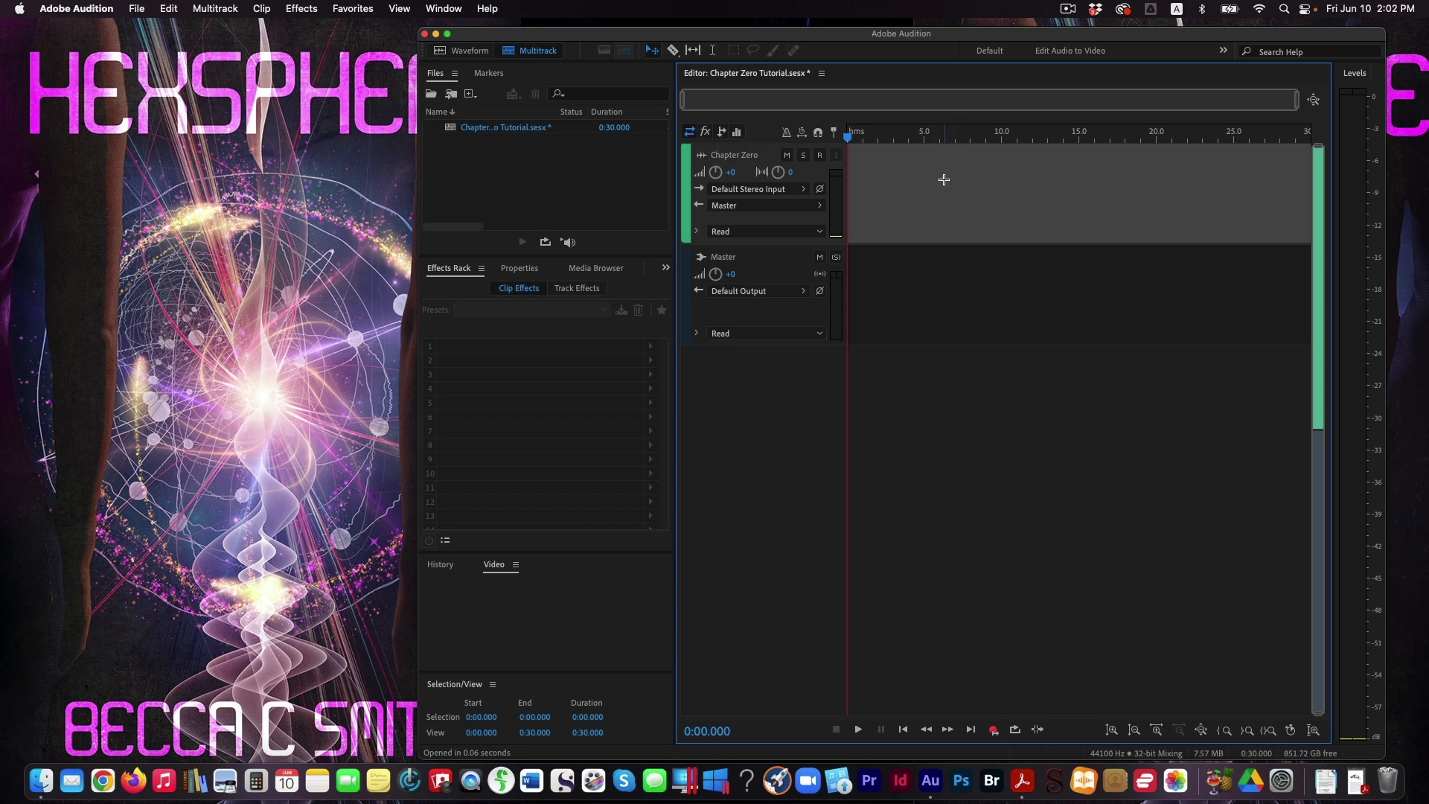
Arm the Chapter Zero track for recording and check its input level in the mixer.
click(822, 157)
click(445, 9)
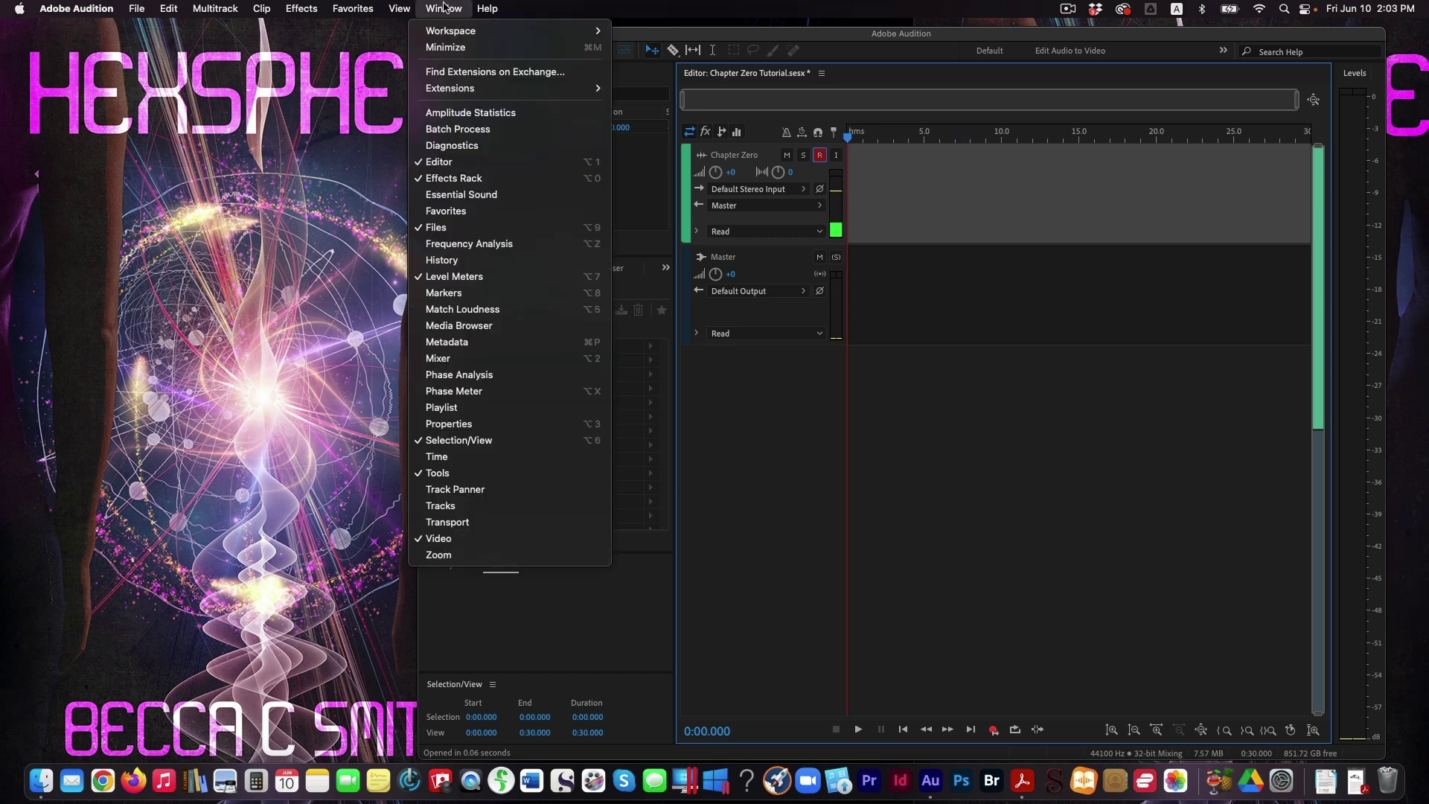
click(497, 358)
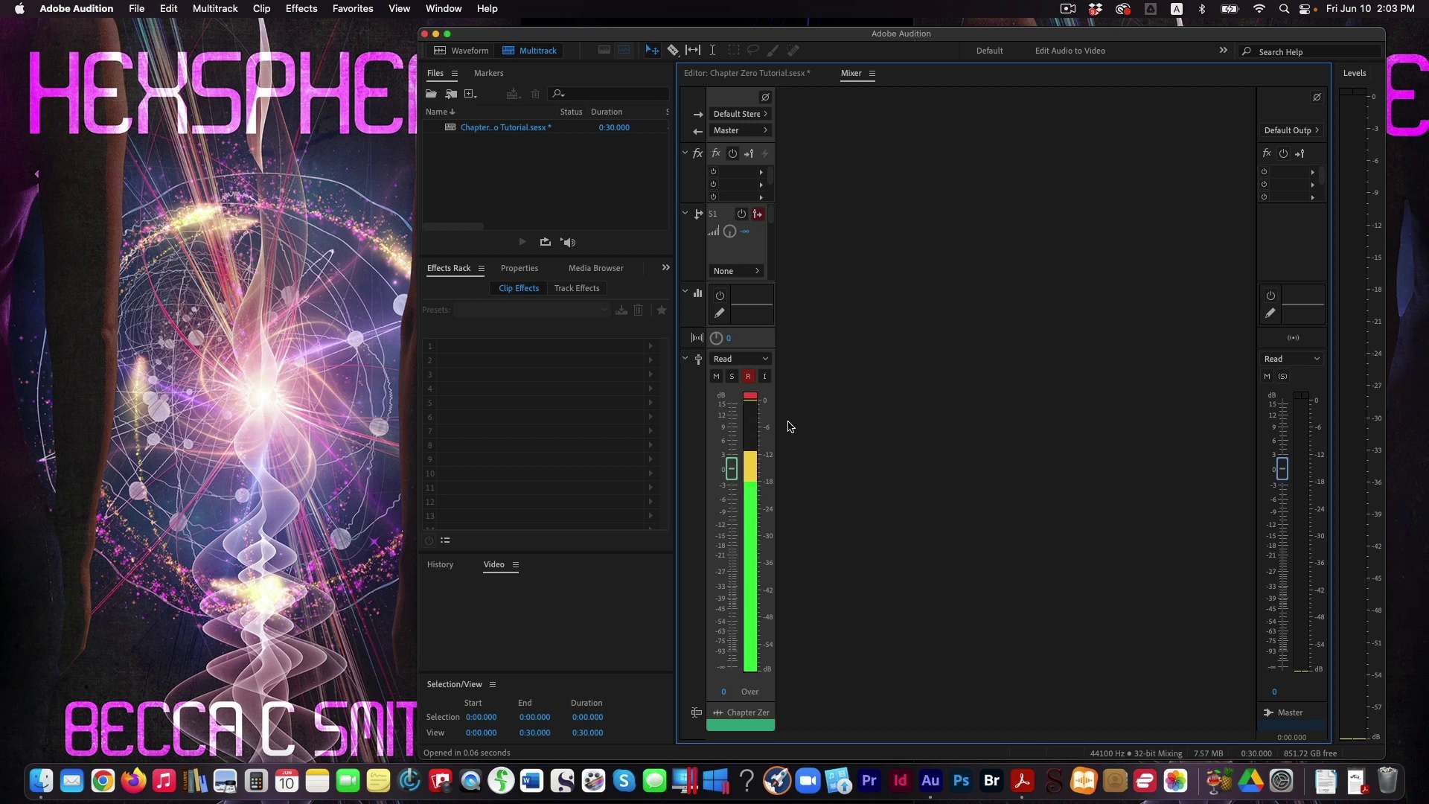
click(759, 431)
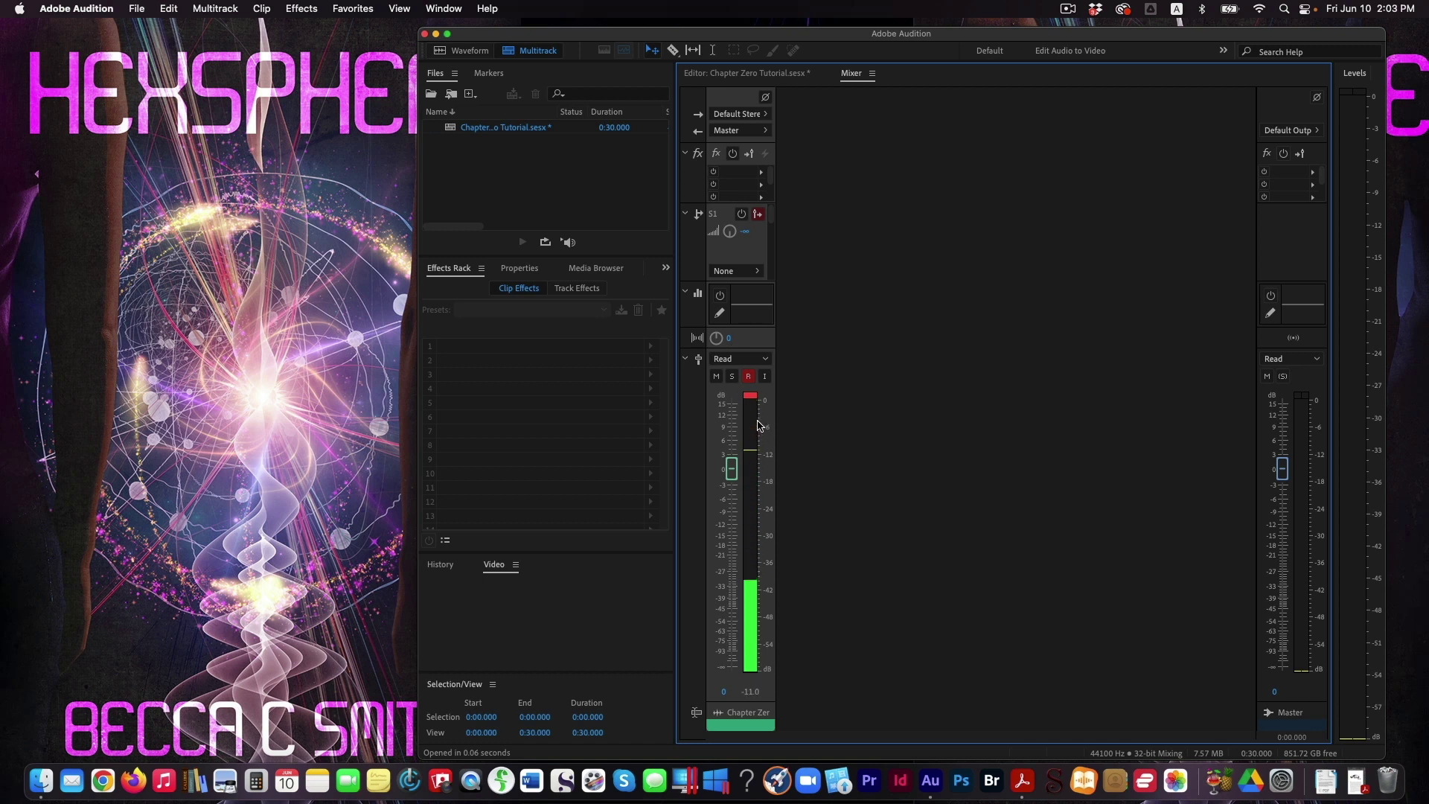
click(435, 8)
click(446, 358)
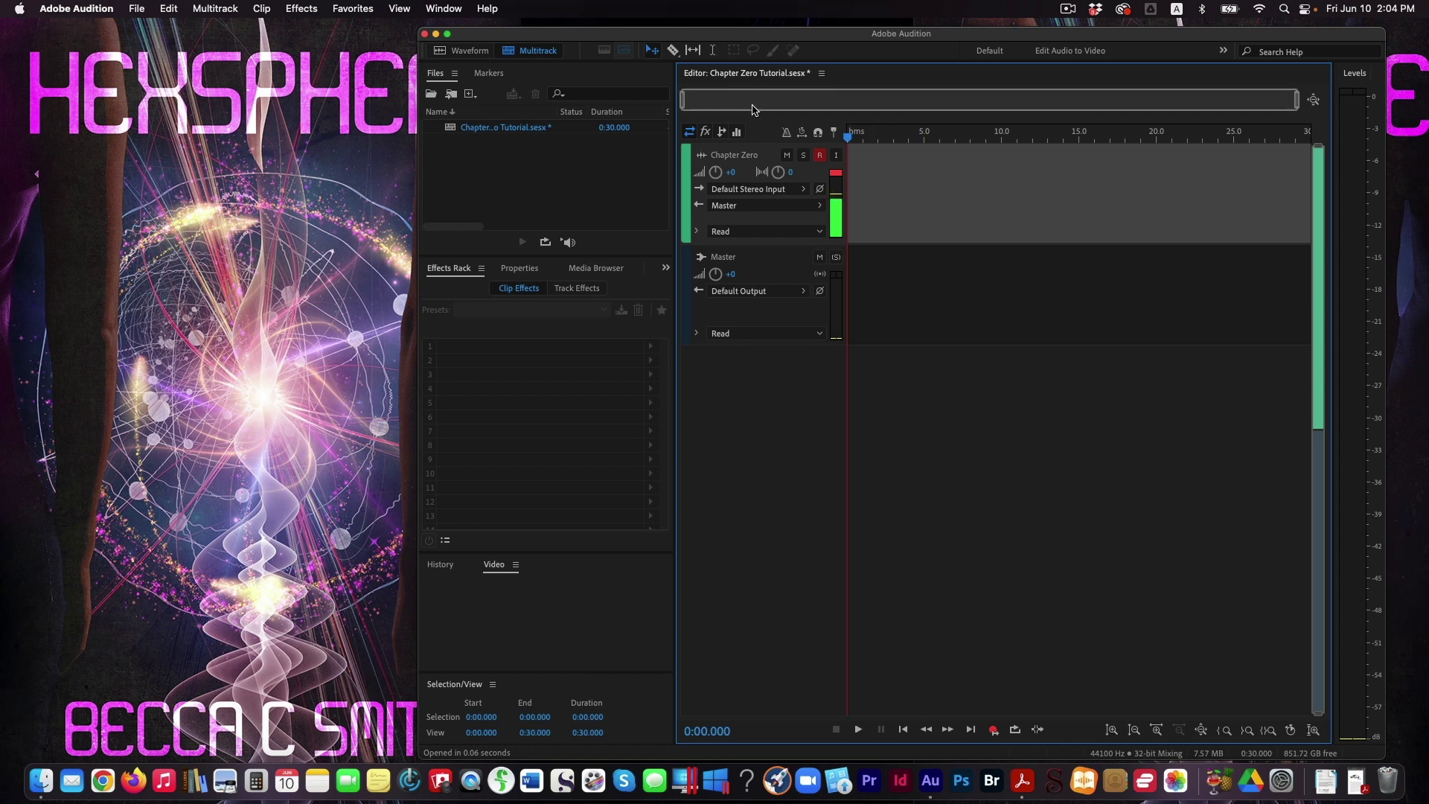
Add a second mono audio track below Chapter Zero and undo the addition.
click(215, 8)
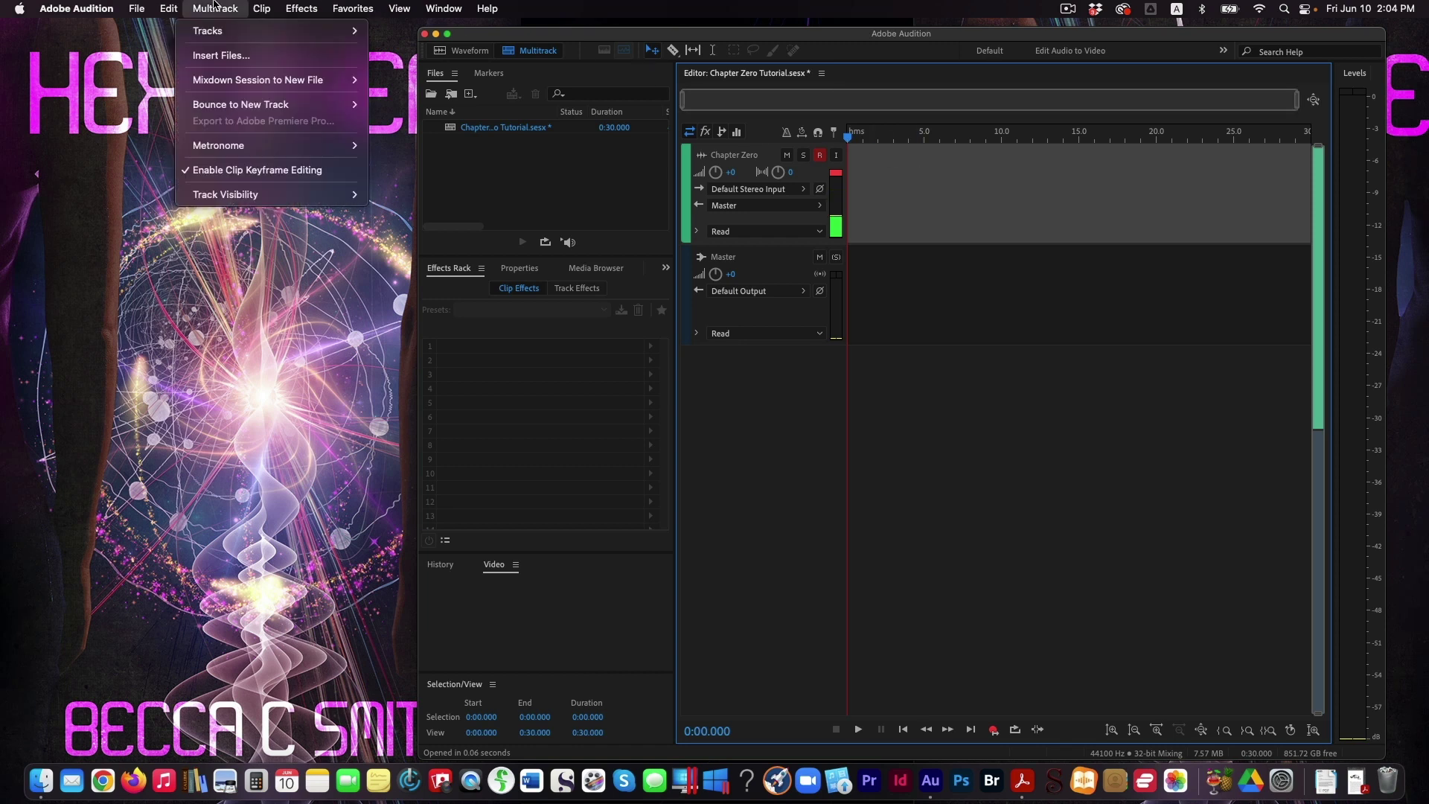
mouse_move(223, 34)
click(431, 34)
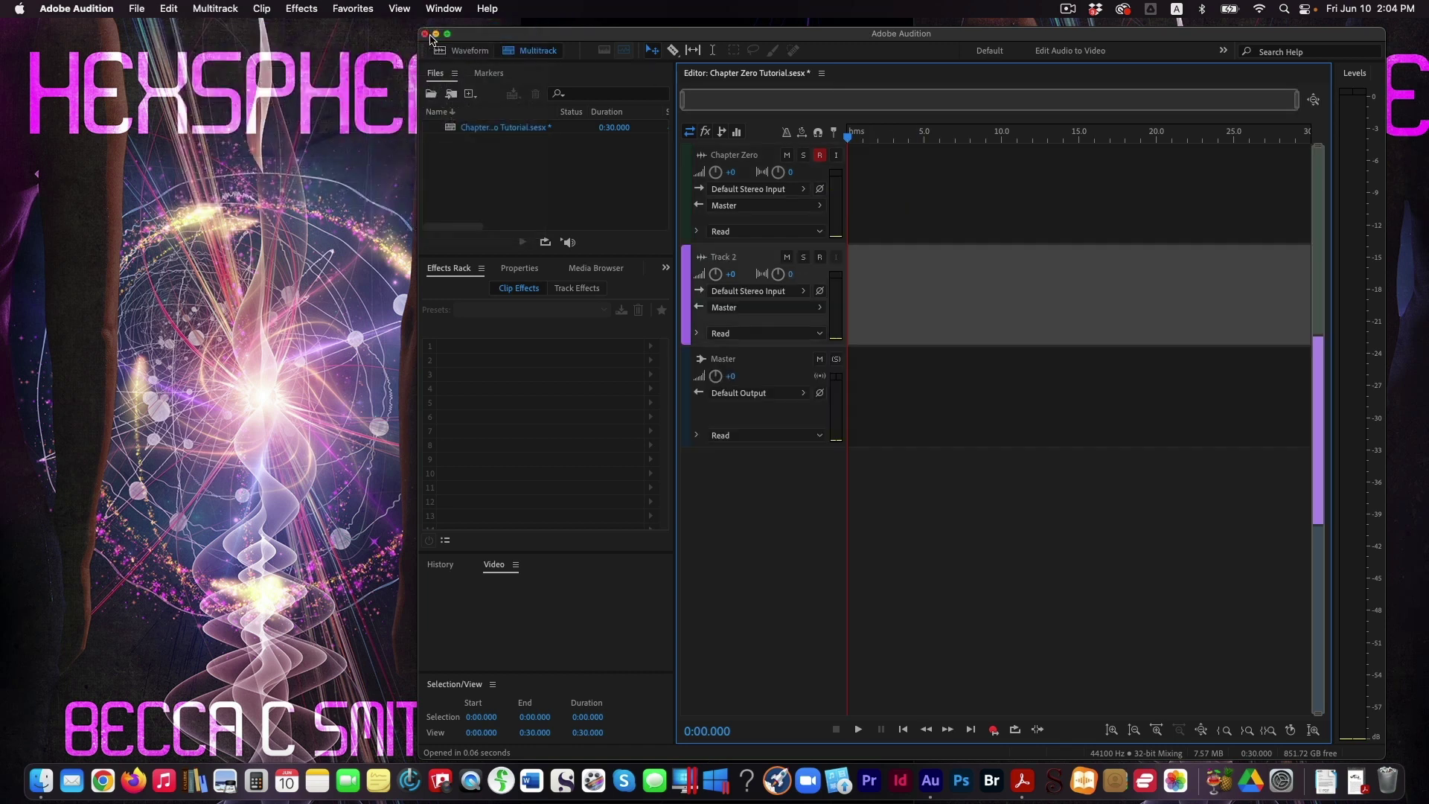
click(728, 257)
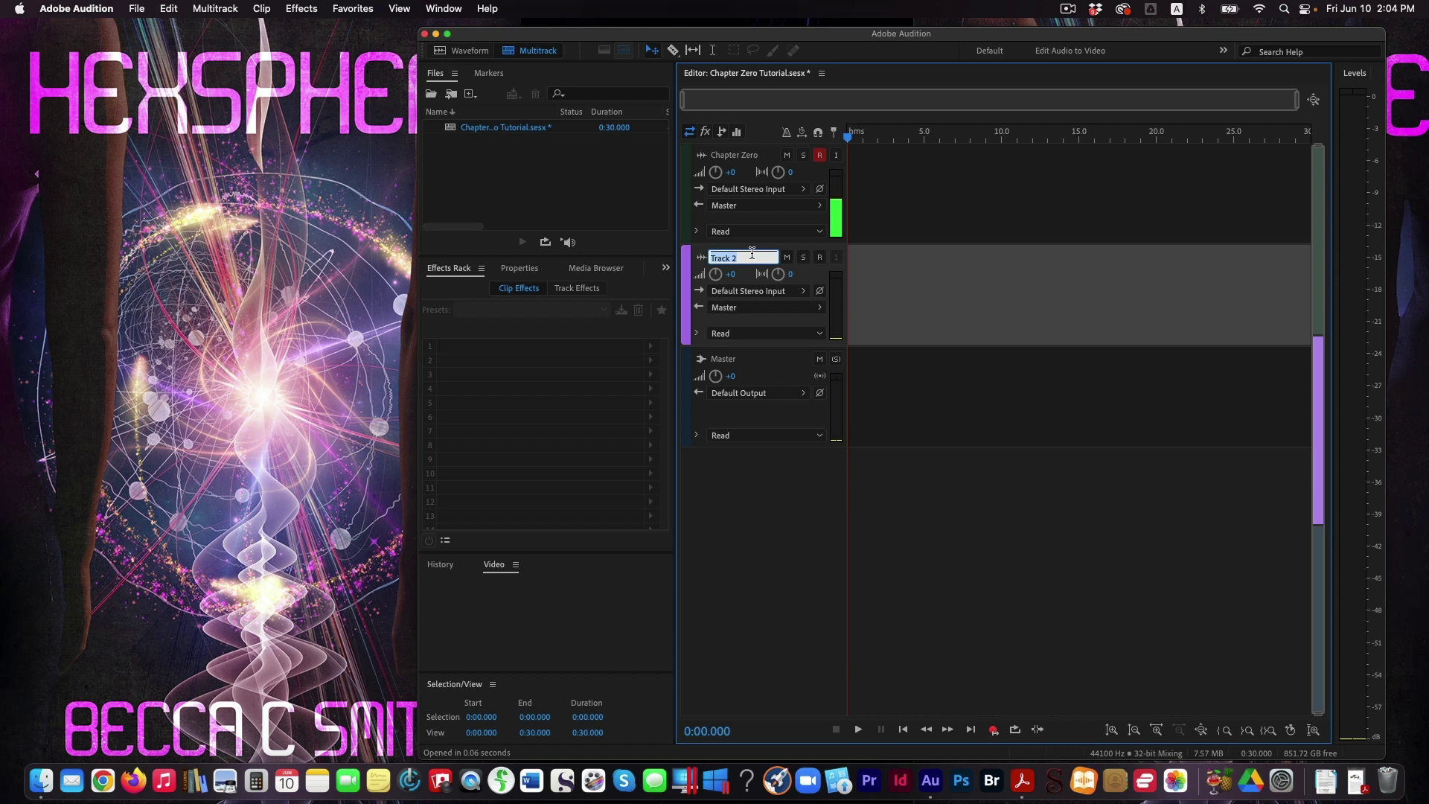
click(932, 283)
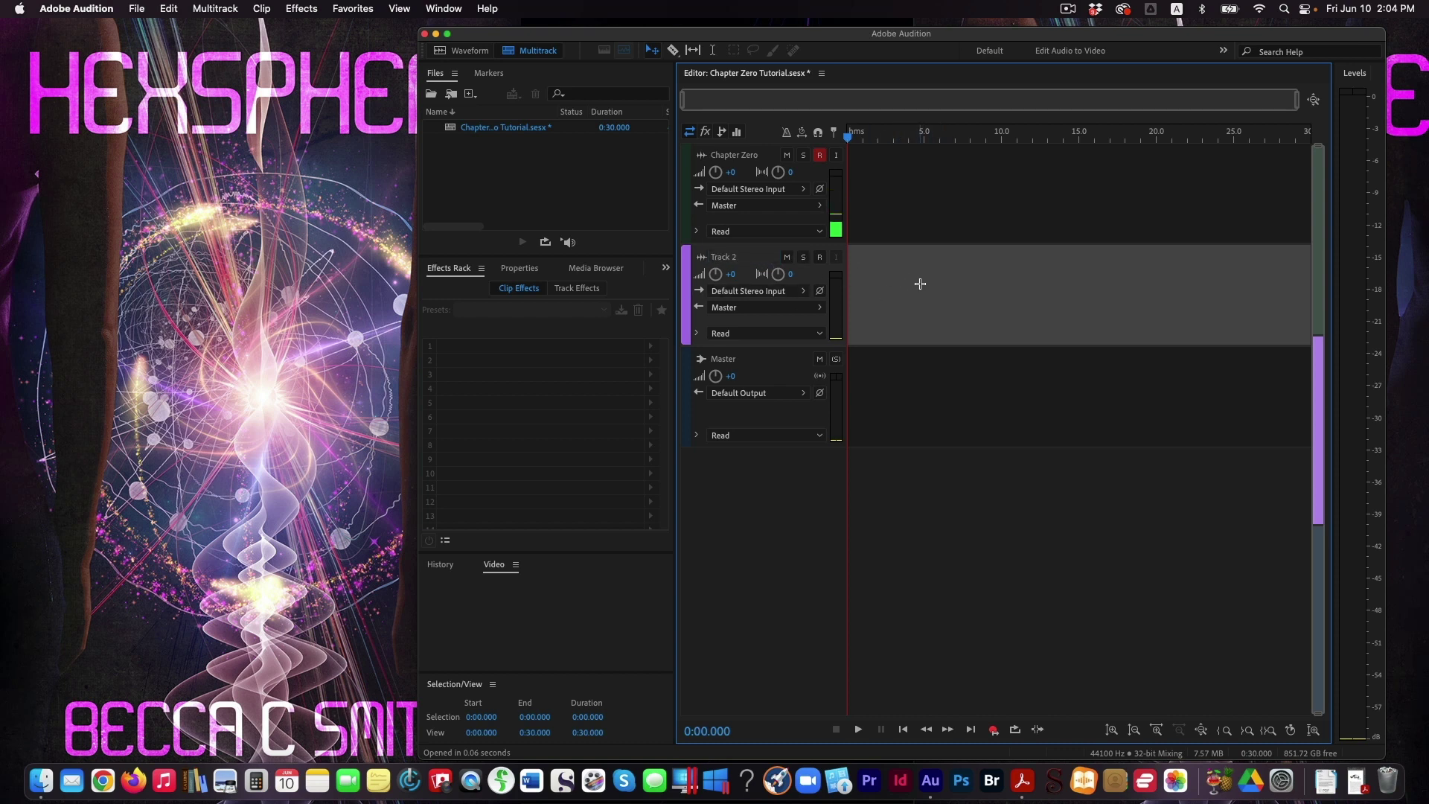
key(super+z)
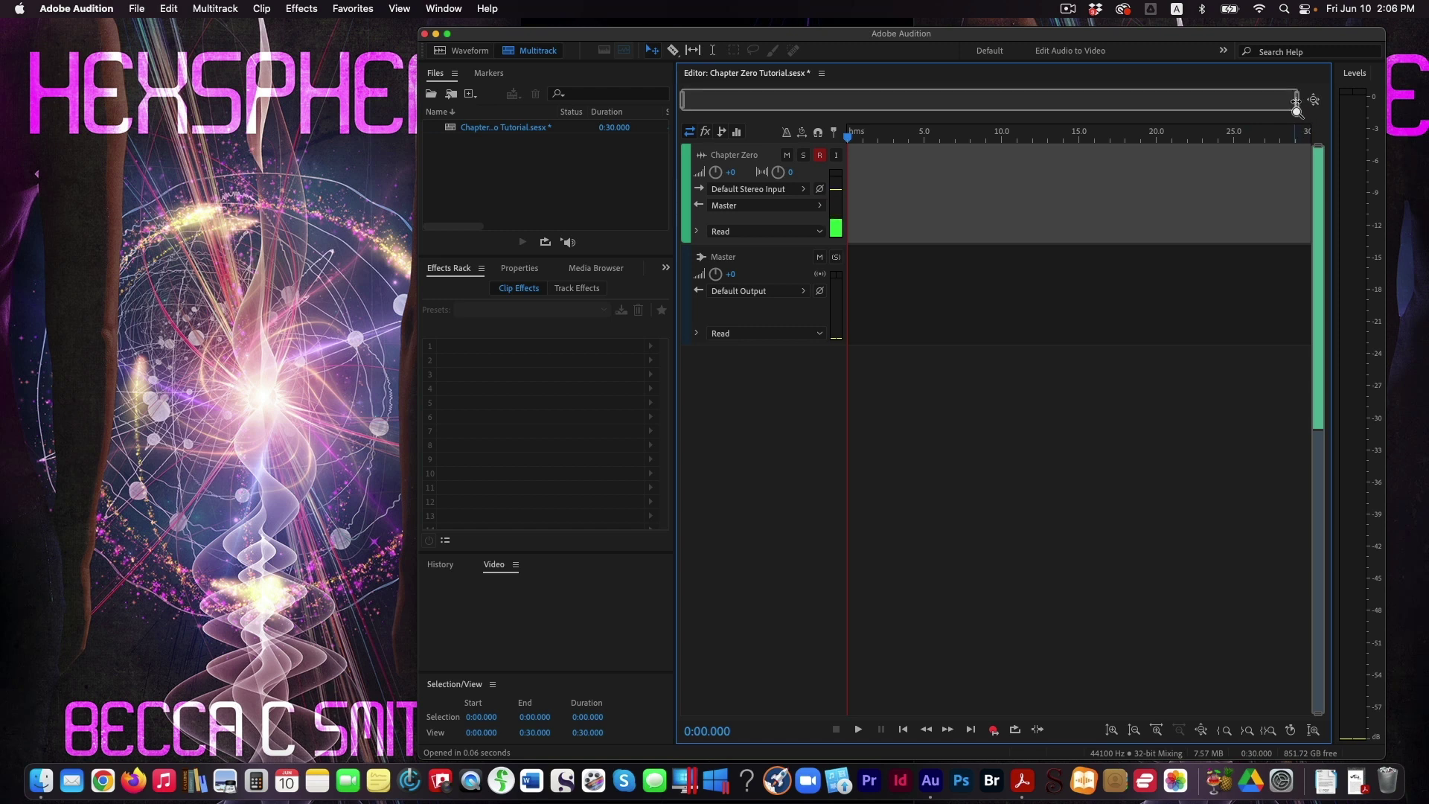
Review the keyboard shortcut layout and accept it without changes.
drag(1297, 100, 824, 100)
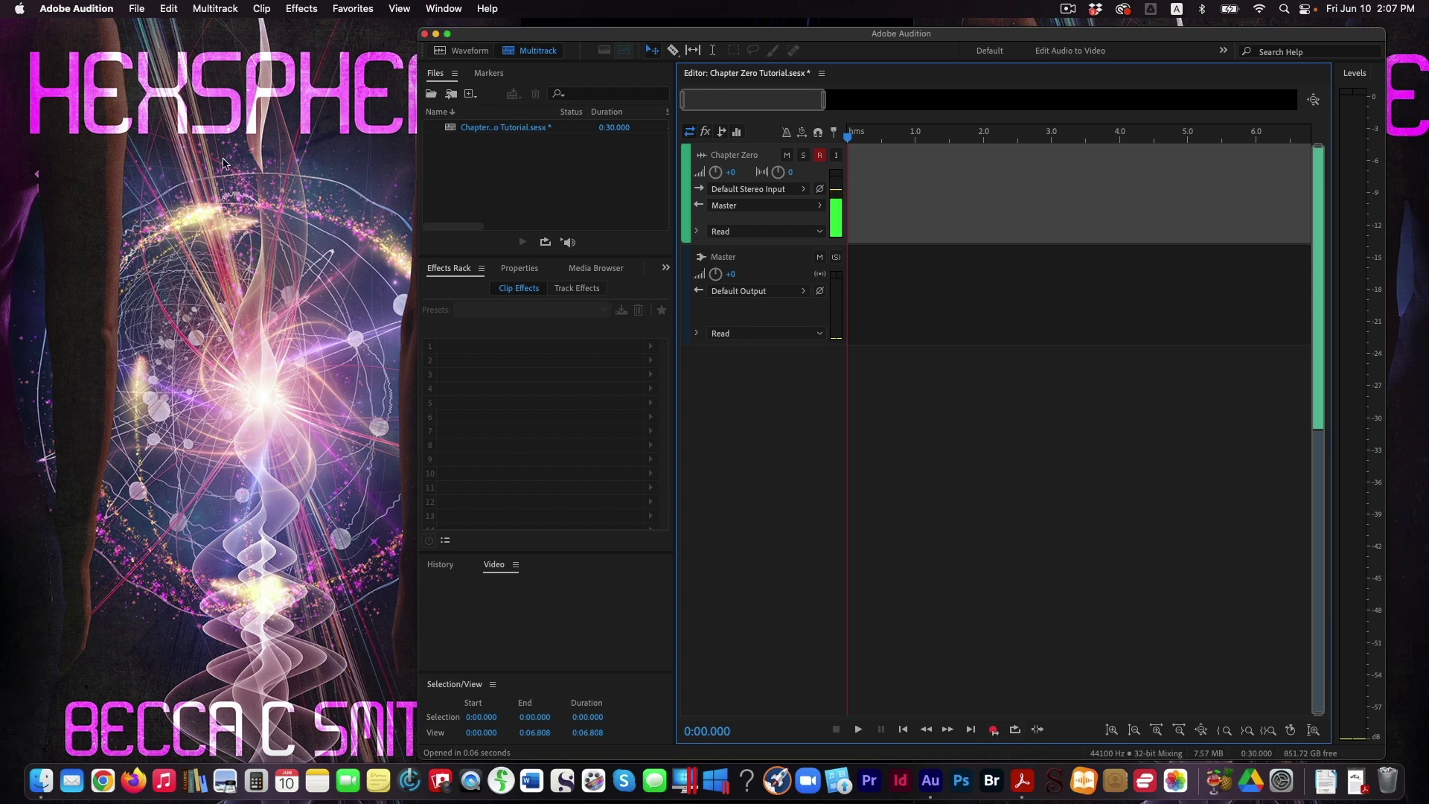
click(168, 12)
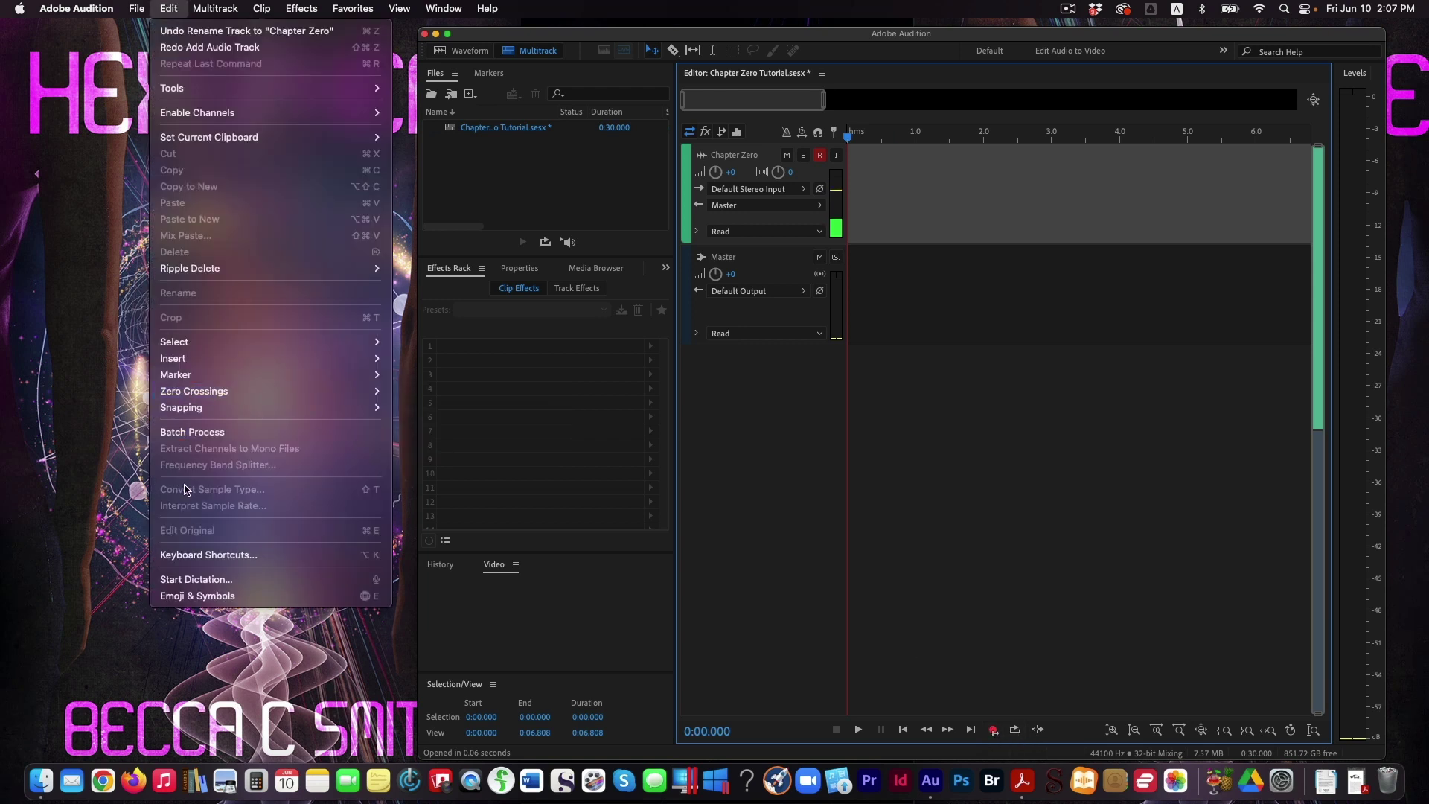
click(199, 560)
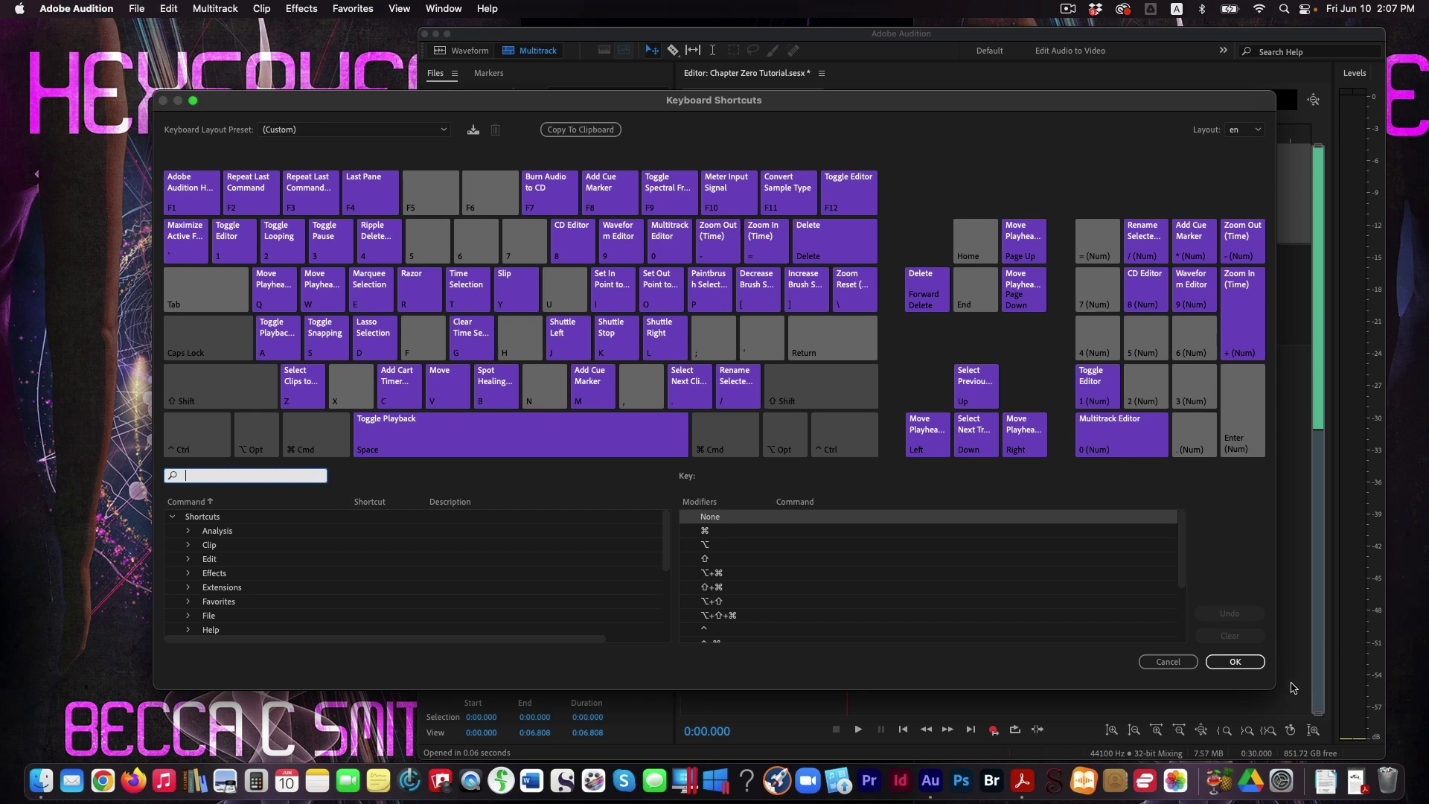
click(1235, 661)
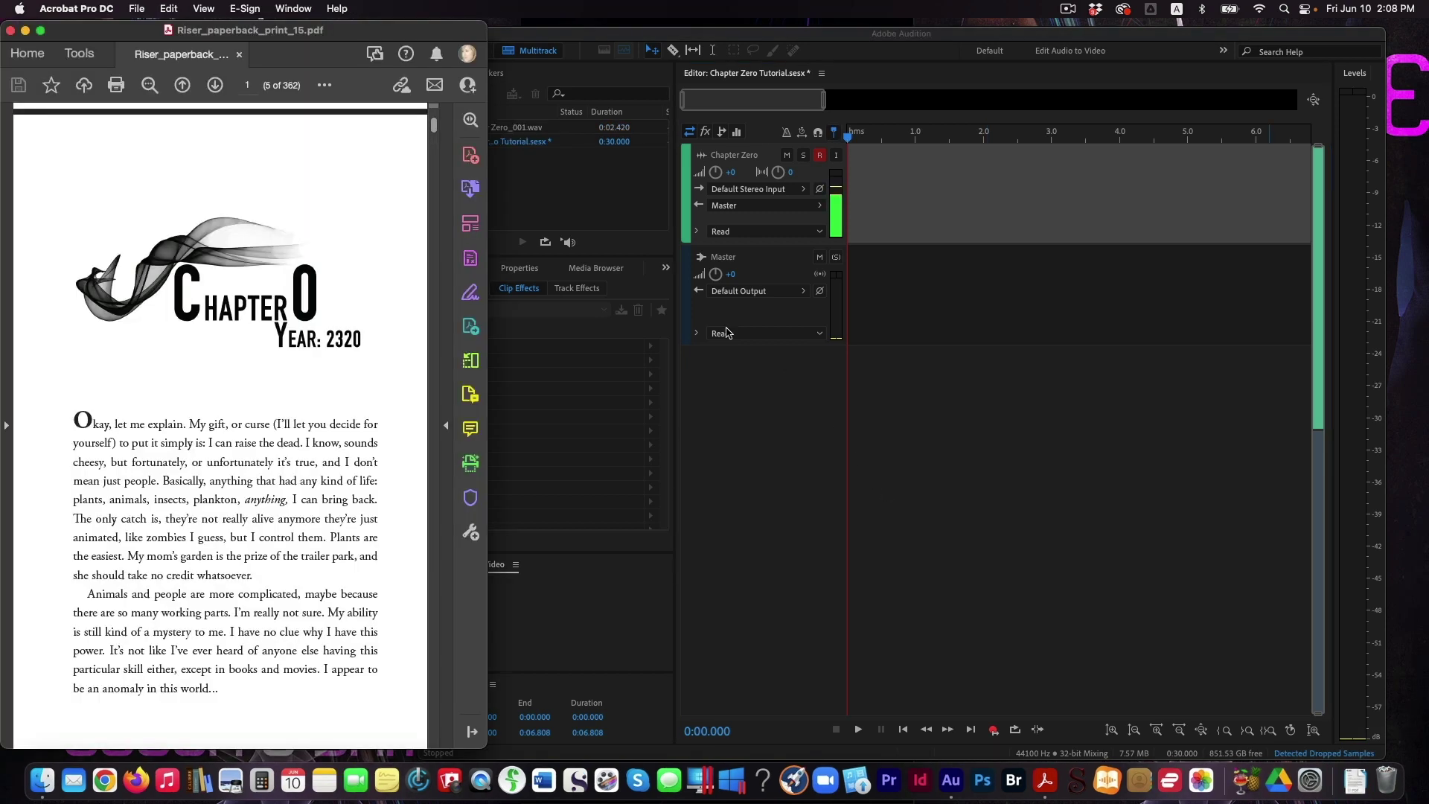
Place the audio editor window beside the manuscript PDF and record about 17 seconds of narration from the start of the Chapter Zero track.
click(584, 35)
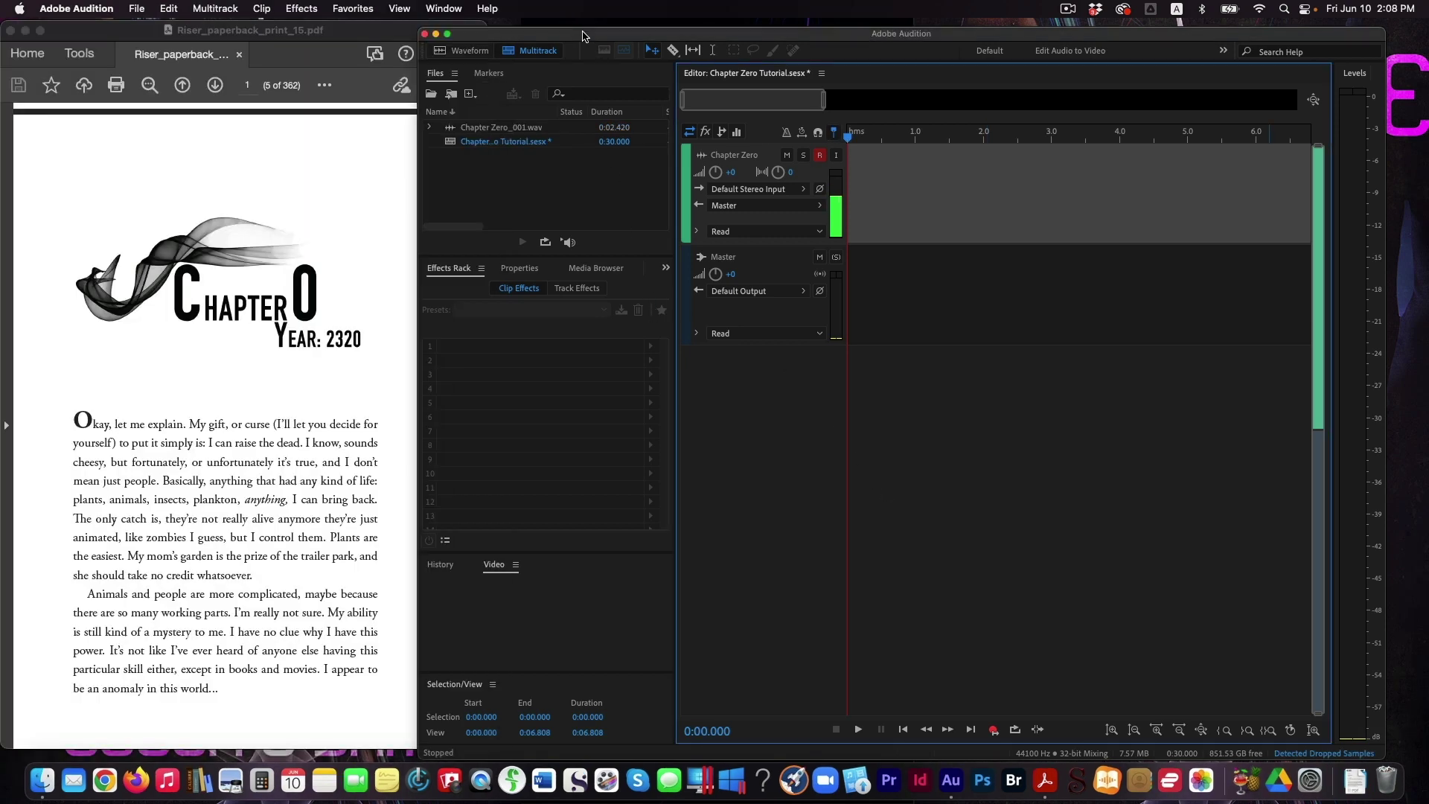
drag(599, 35, 644, 23)
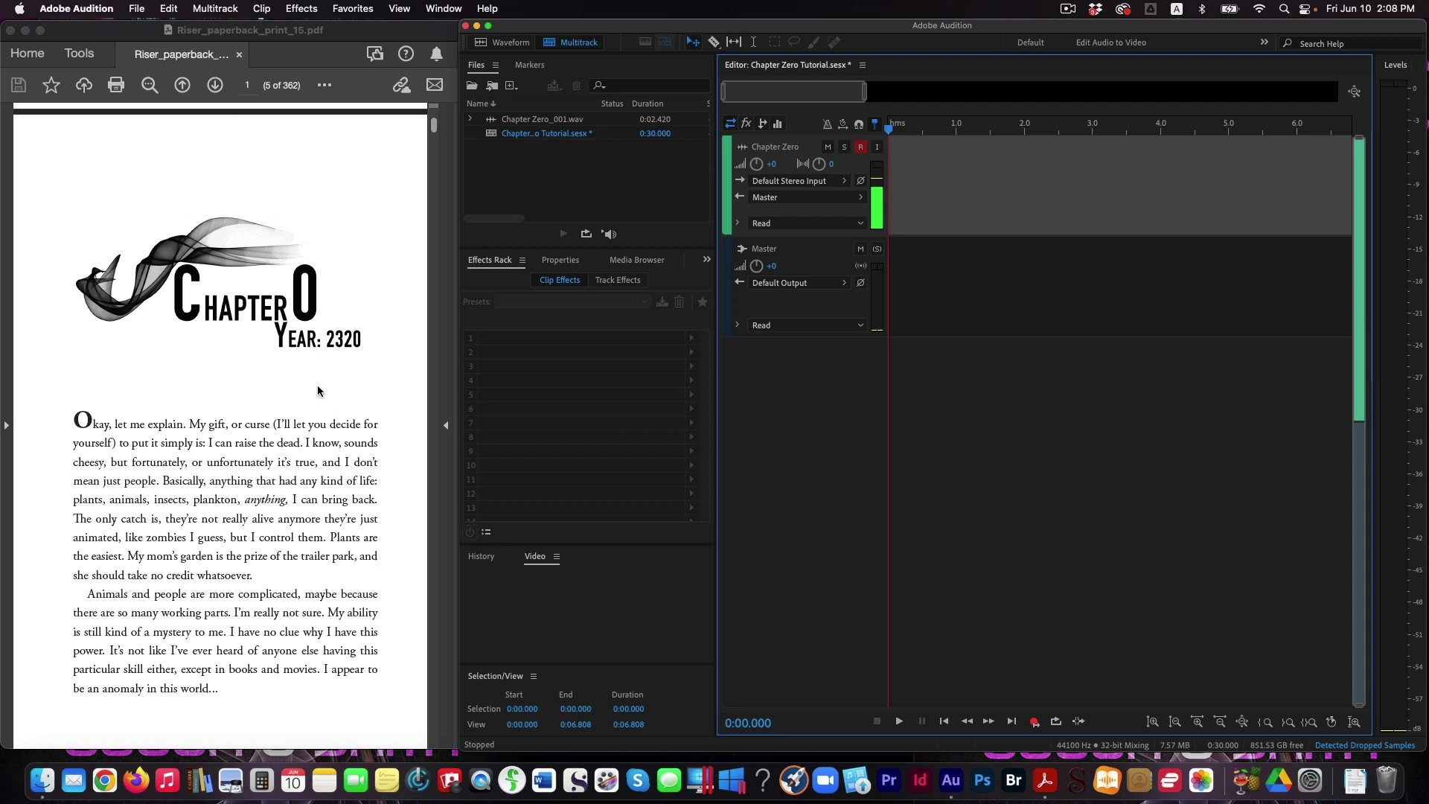
click(1034, 721)
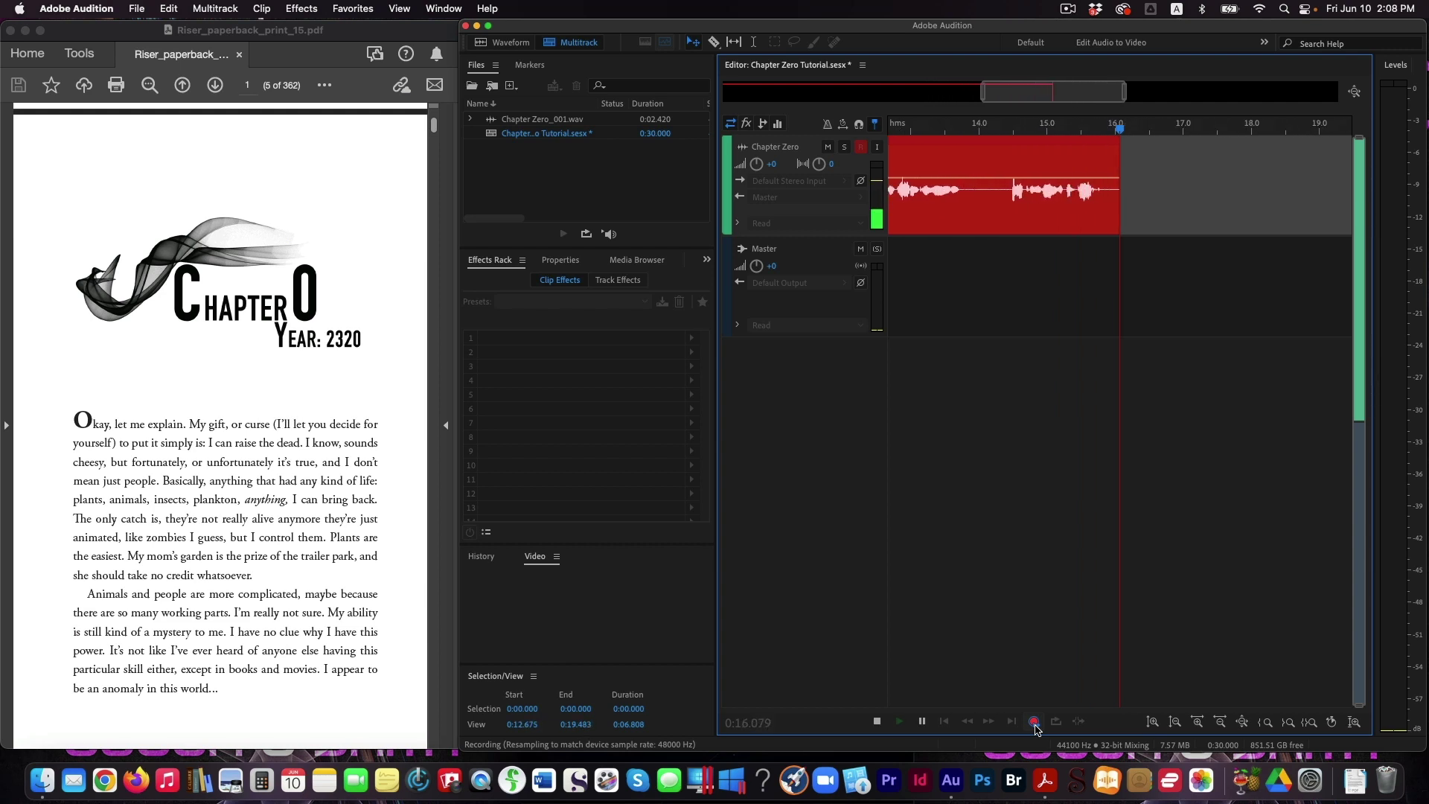
click(1034, 722)
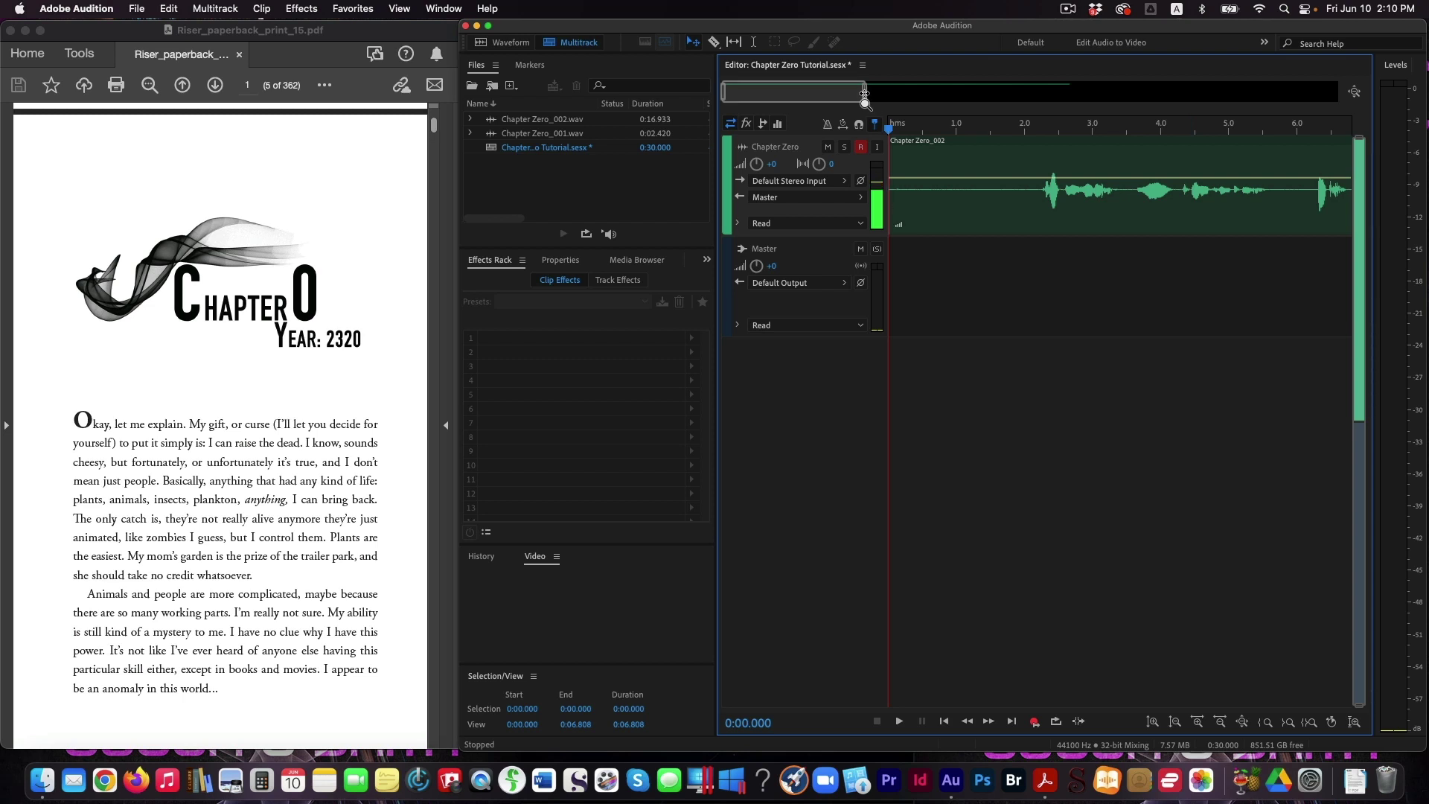
Move the playhead to about 16.06 seconds, just after the last spoken words, and record about 13 more seconds of narration.
drag(865, 92, 1083, 87)
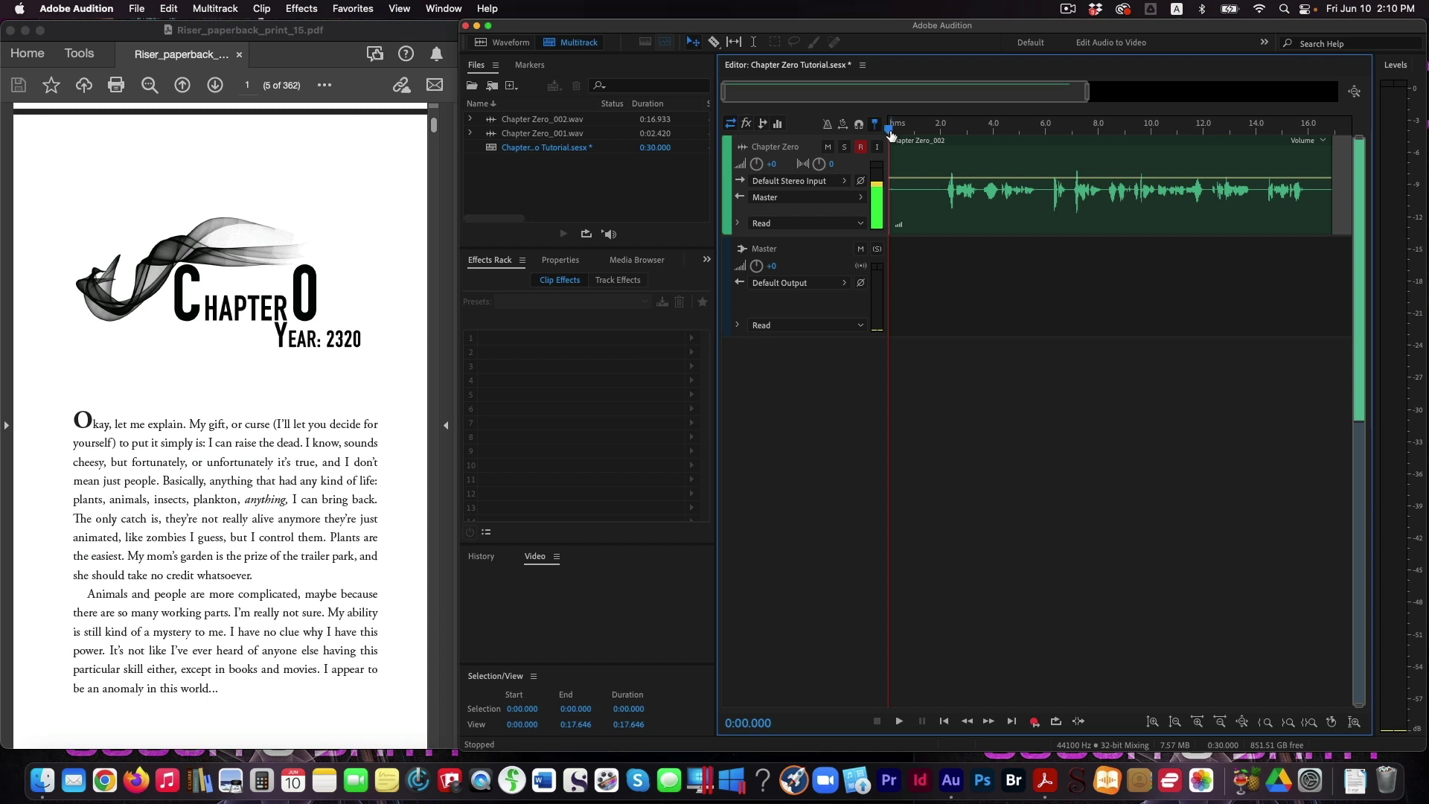
drag(890, 131, 1310, 137)
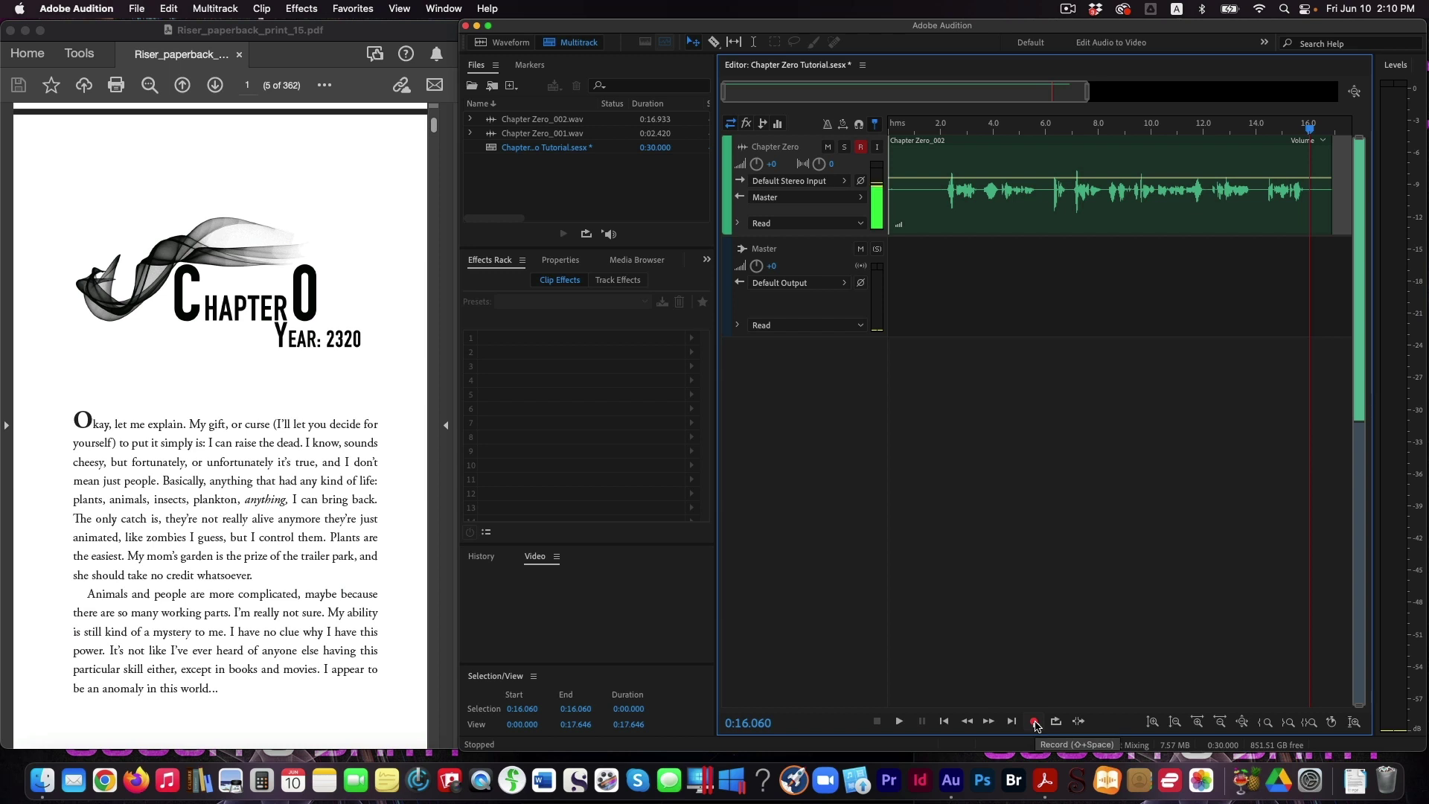
click(1035, 721)
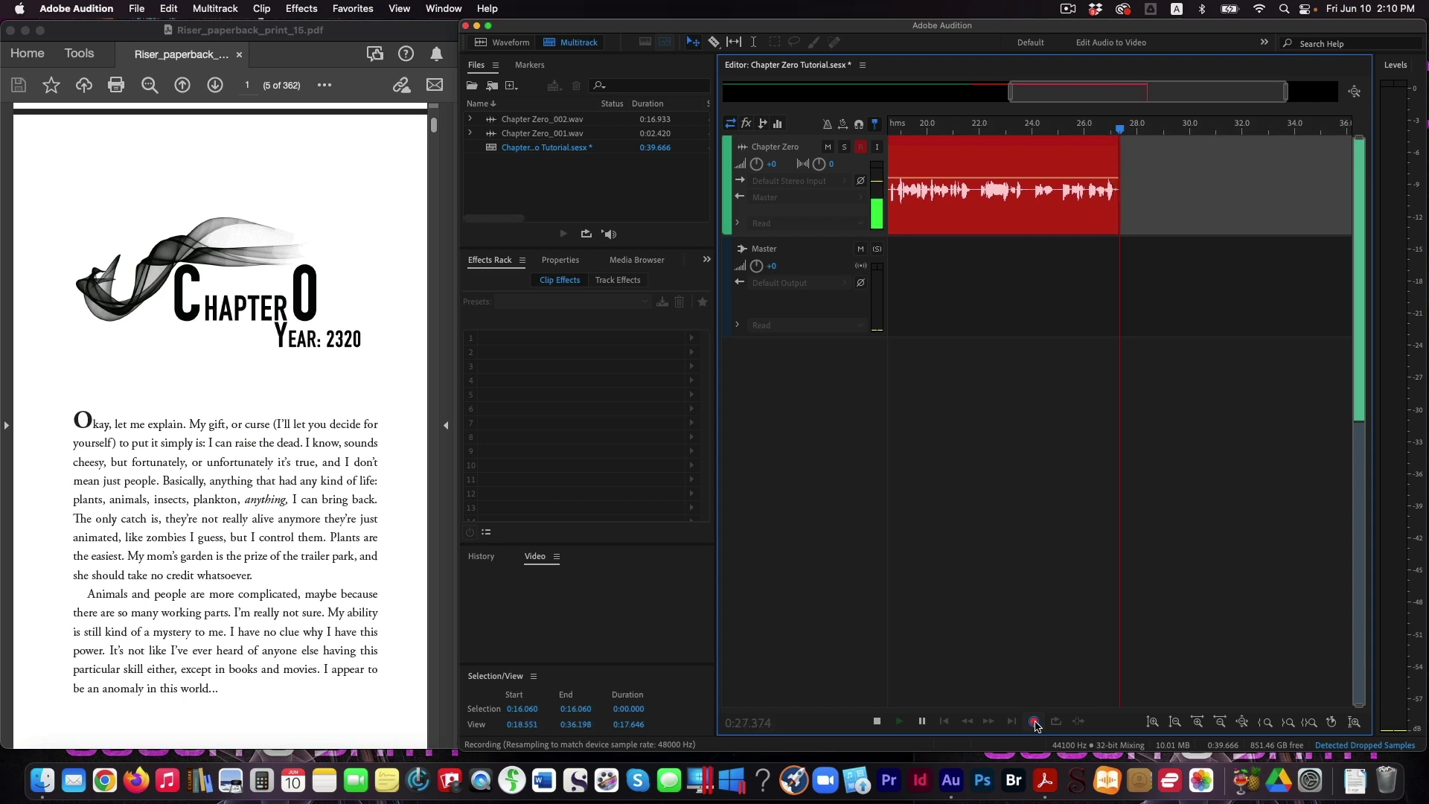
click(1035, 723)
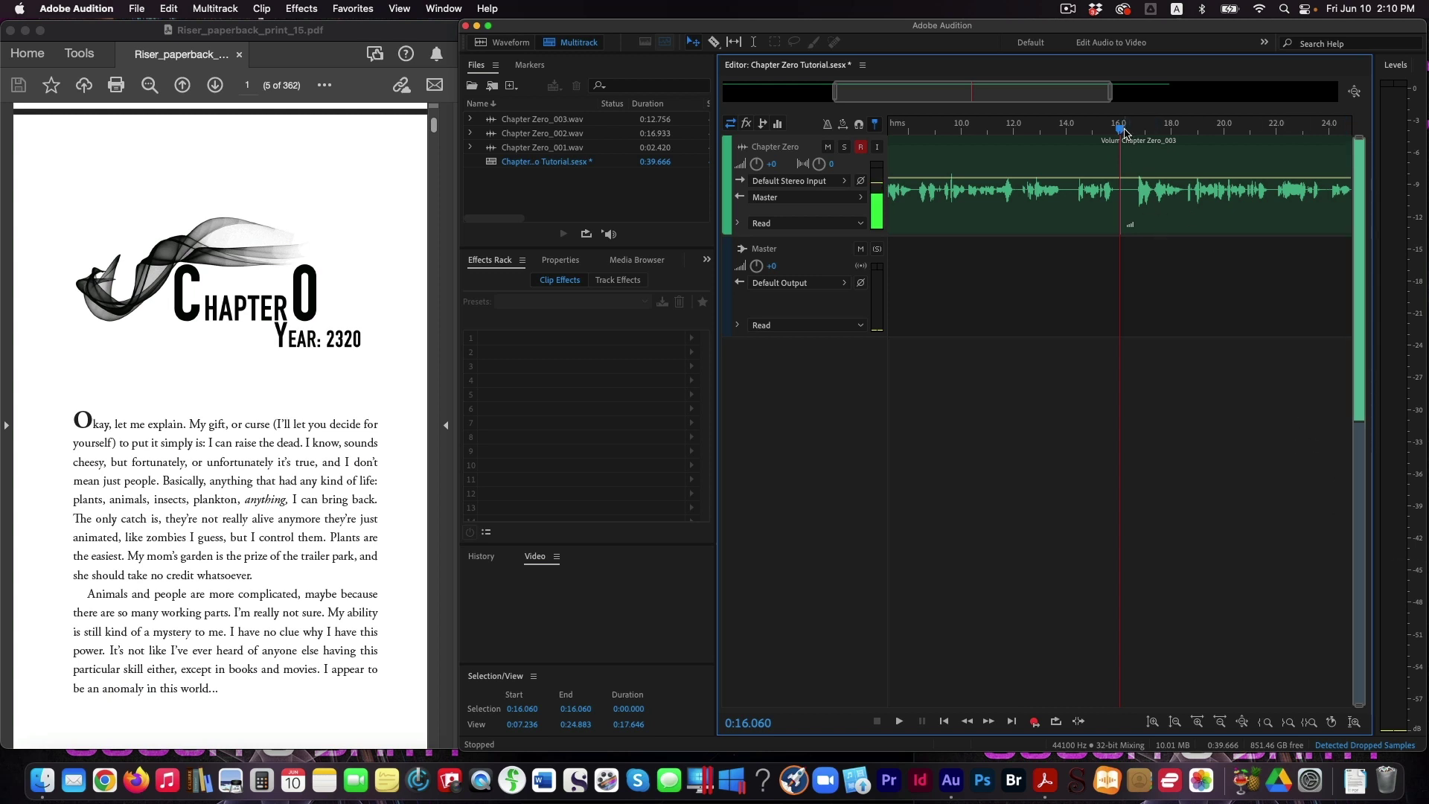
Continue the narration by moving the playhead to about 27.57 seconds and recording about 7 more seconds.
drag(1120, 132, 1230, 148)
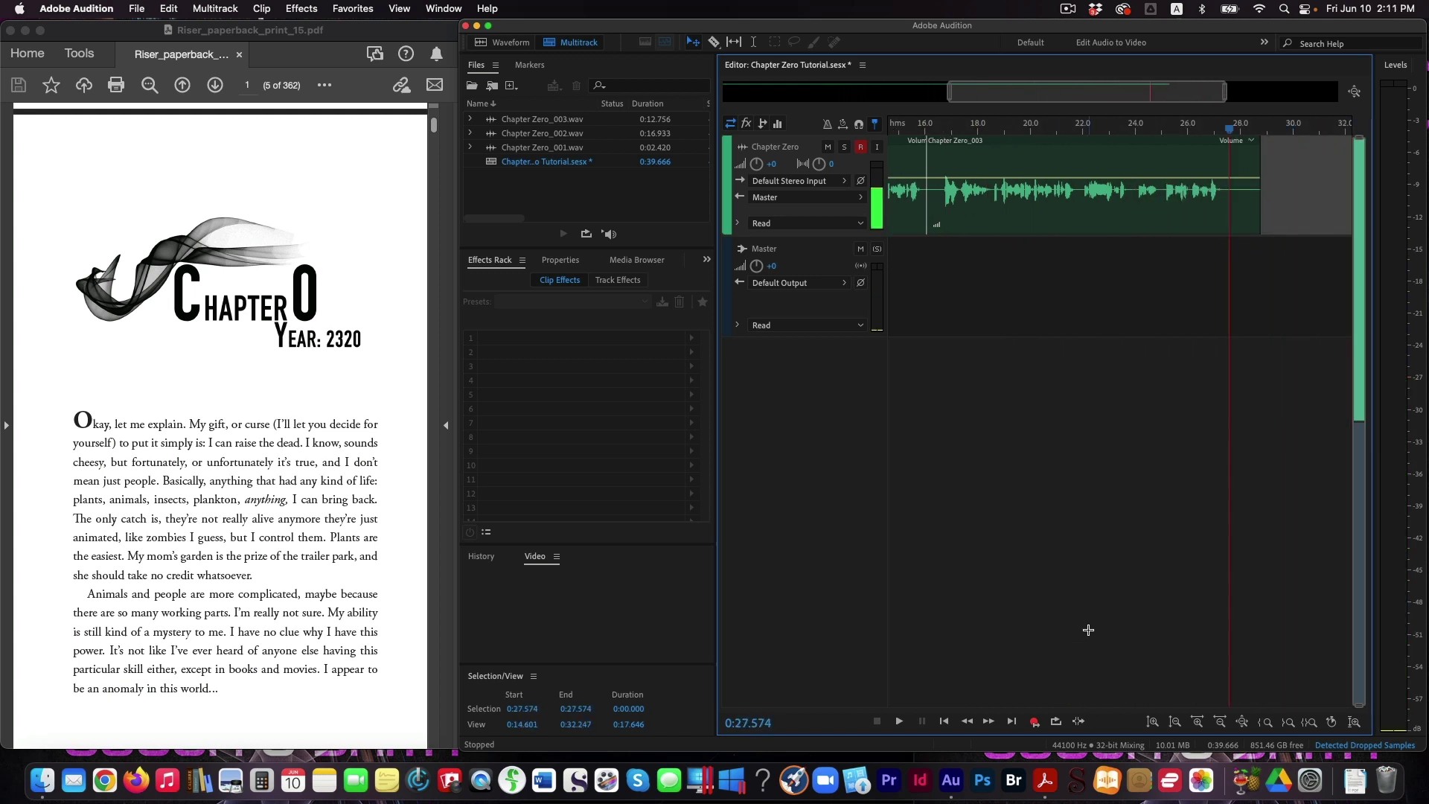
click(1034, 723)
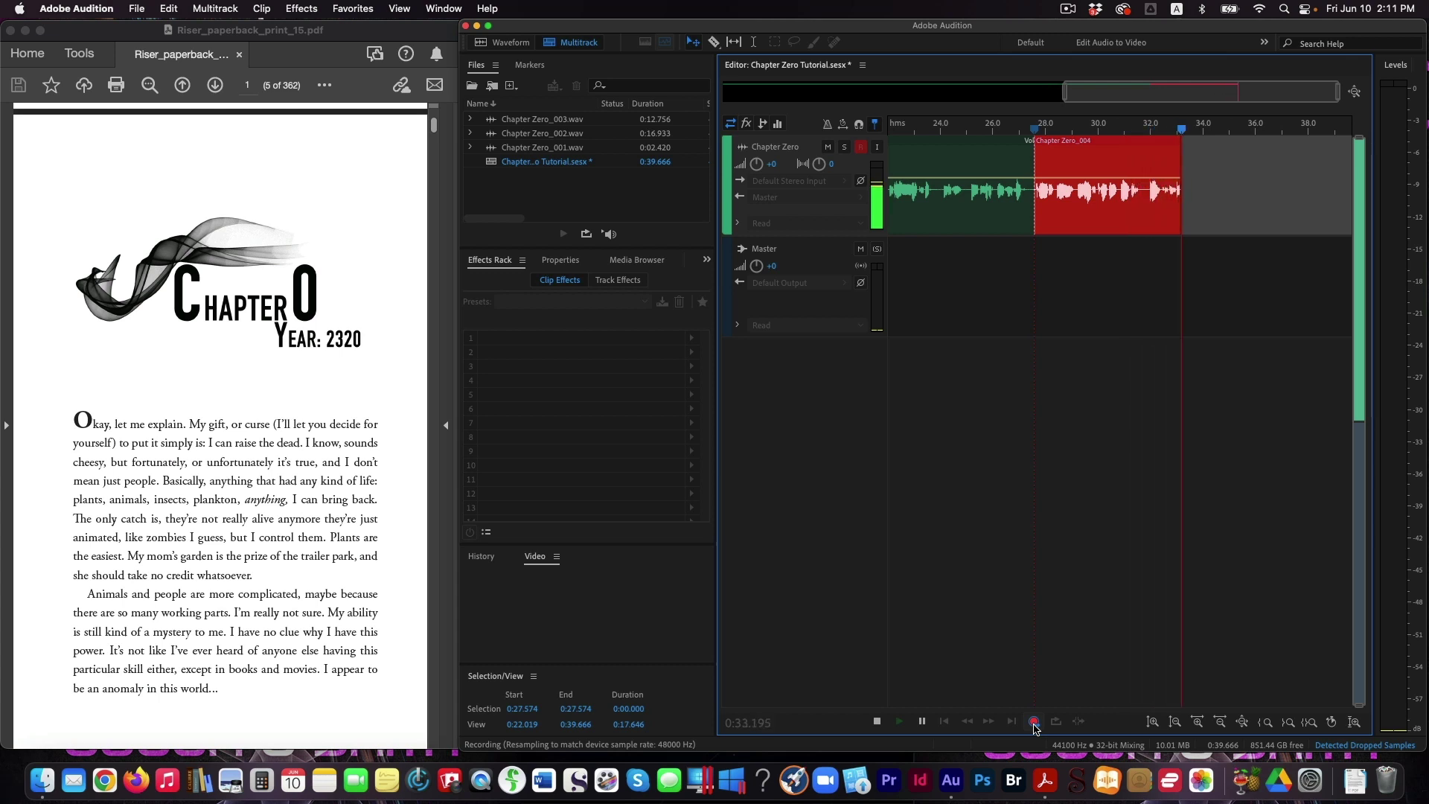
click(1034, 723)
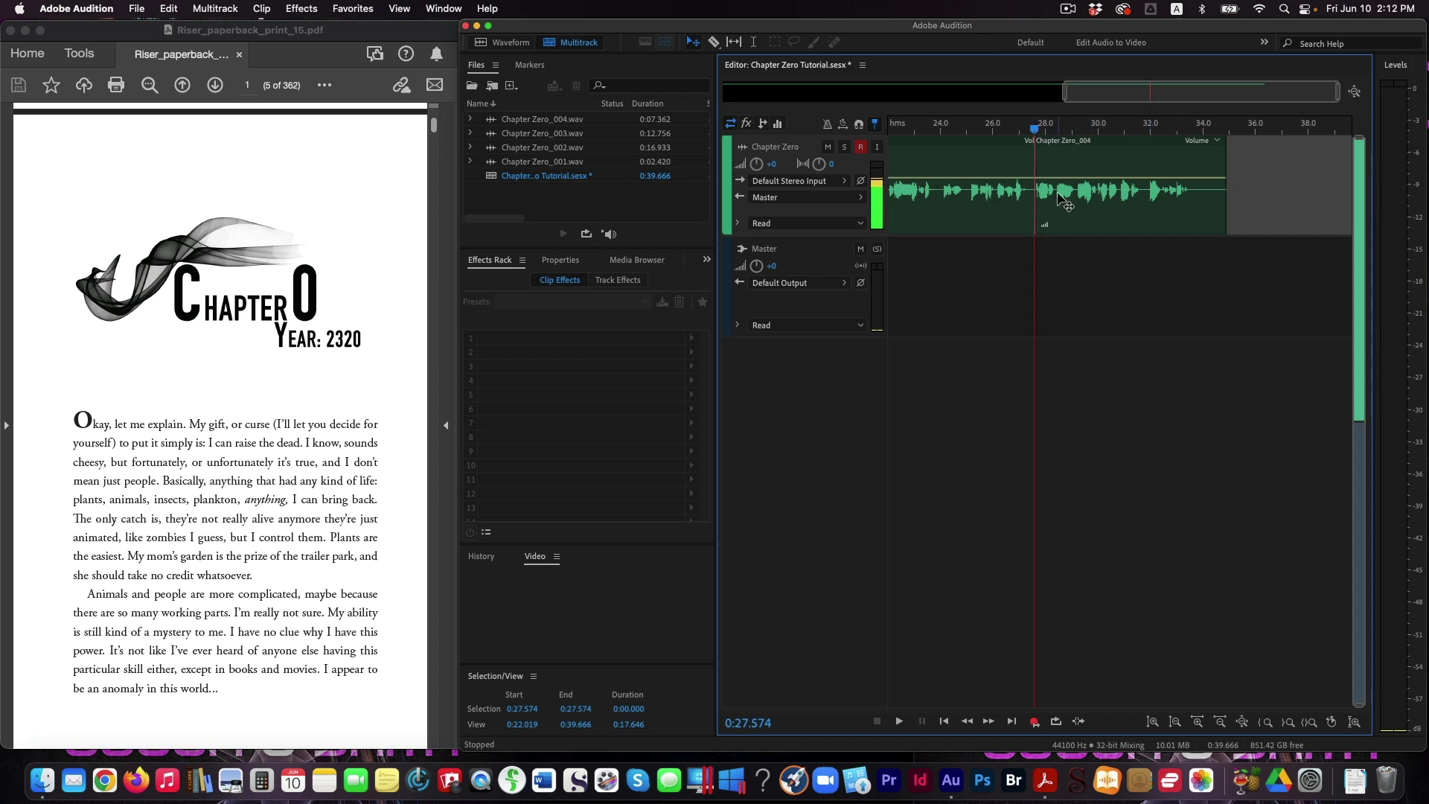
Examine the junction between the last two takes up close and scrub the playhead through the surrounding narration.
drag(1337, 91, 1162, 99)
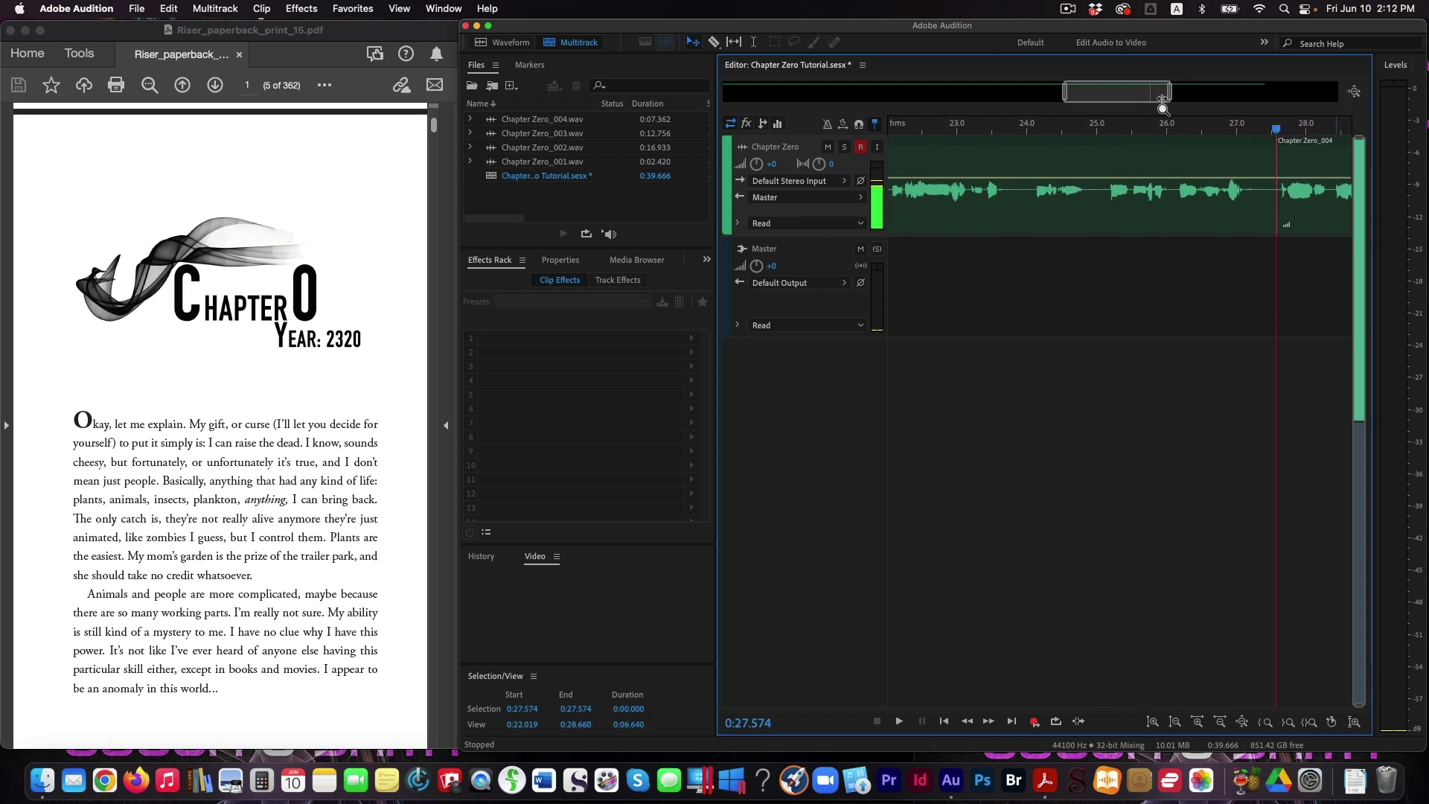
drag(1068, 93, 1127, 90)
scroll(1127, 90, up, 1)
scroll(1206, 94, up, 1)
scroll(1191, 94, up, 3)
drag(1127, 95, 1130, 94)
click(1069, 140)
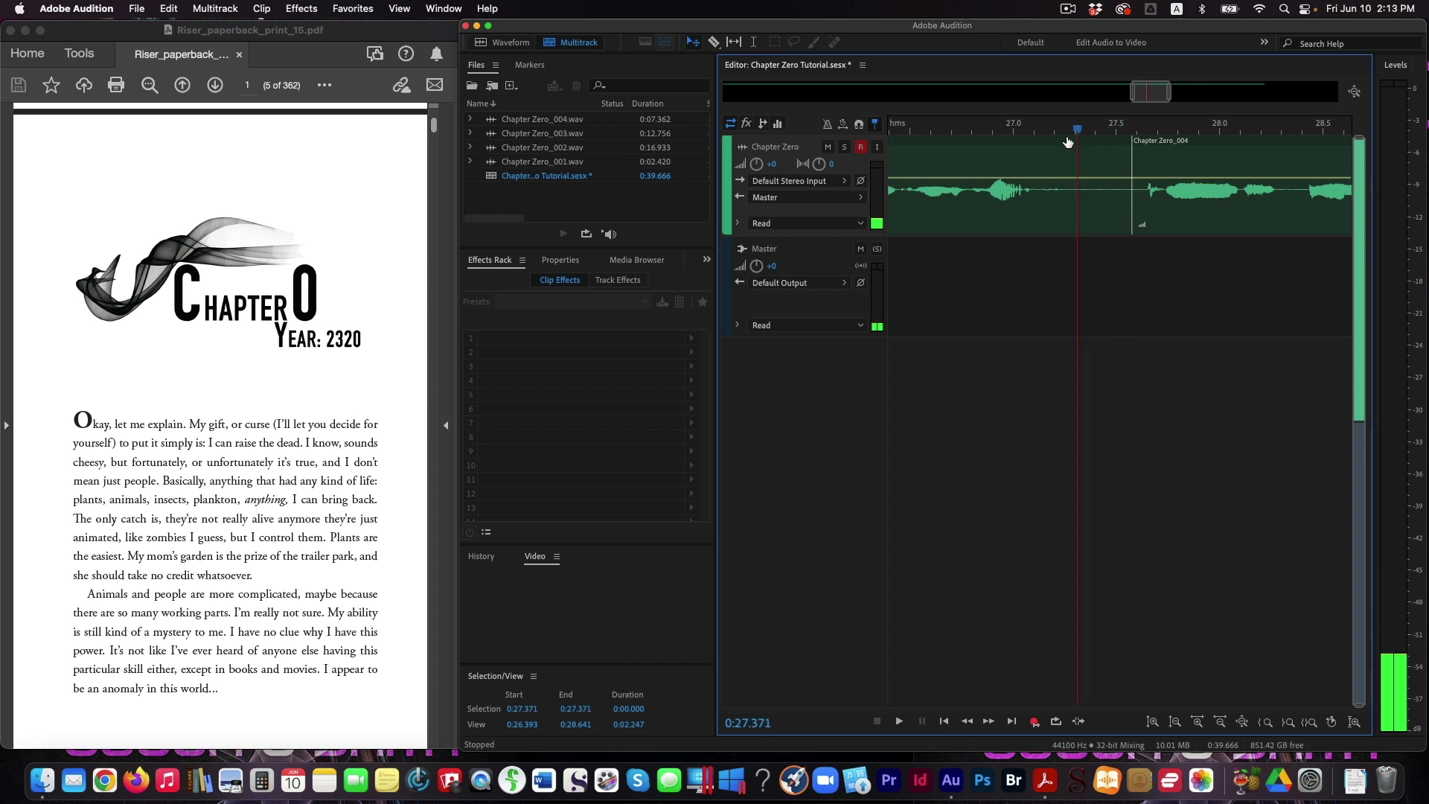
click(891, 142)
drag(891, 142, 1138, 140)
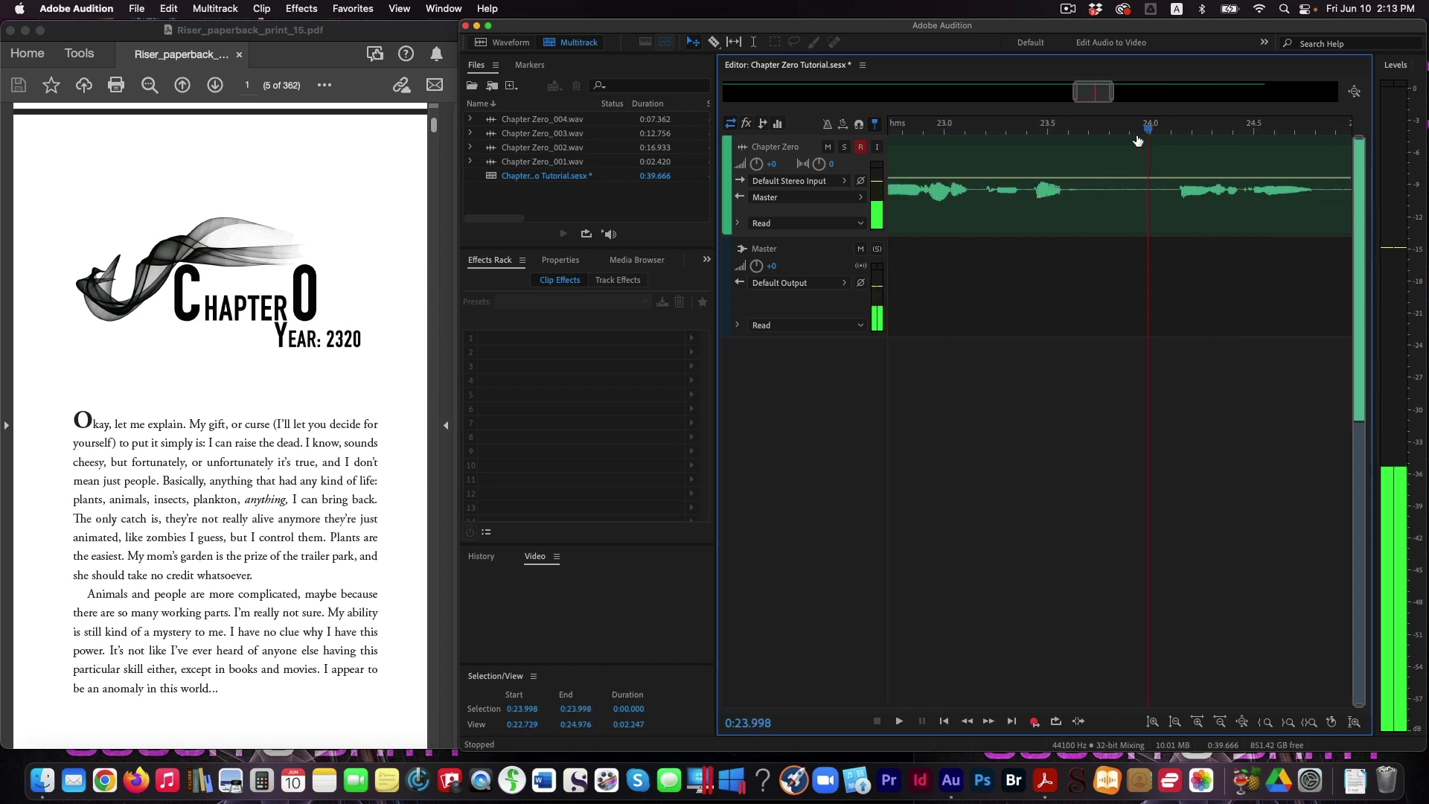
Cut the Chapter Zero_003 clip with the Razor at about 23.77 seconds and slightly after, and delete the short silent piece between the cuts.
click(1098, 144)
click(1106, 149)
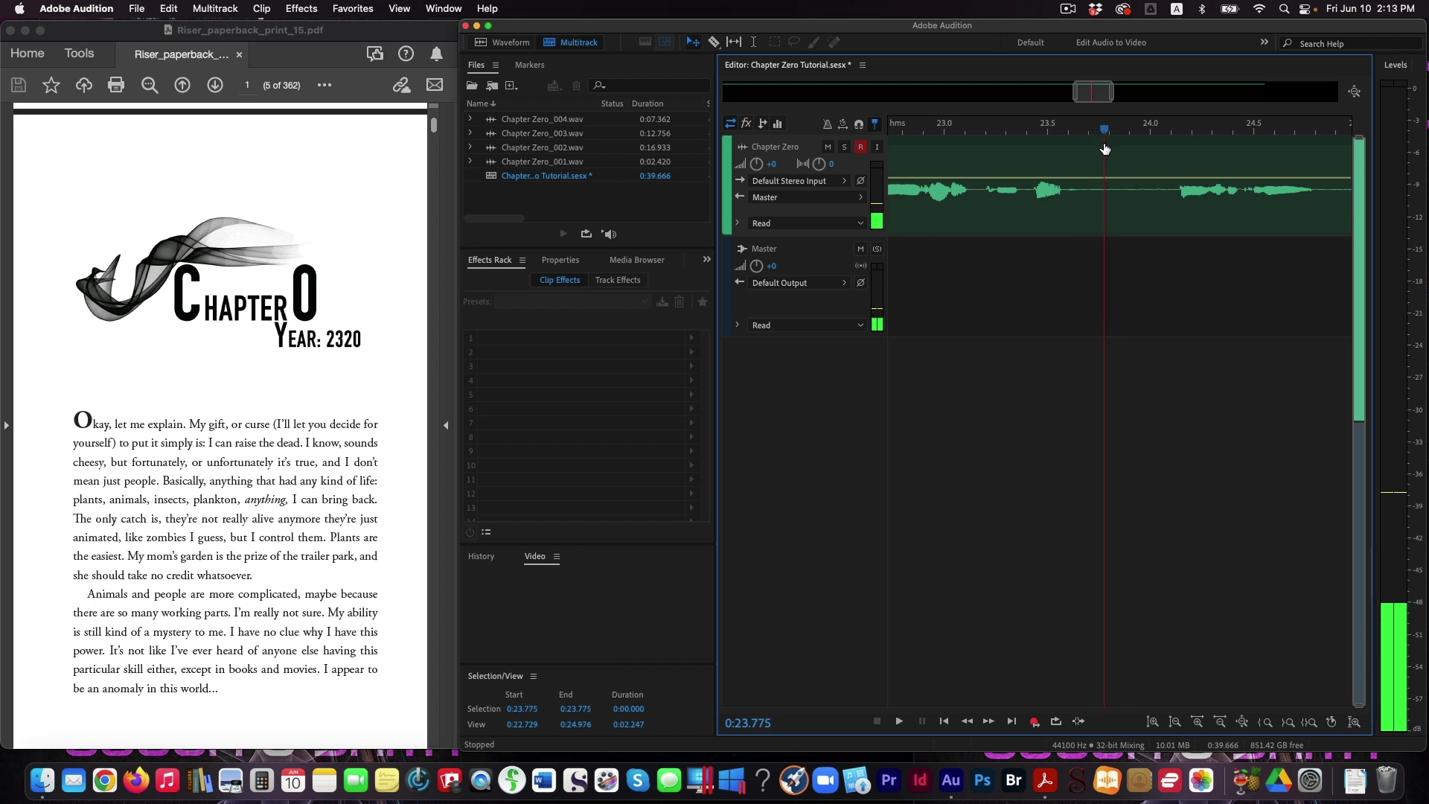
click(715, 43)
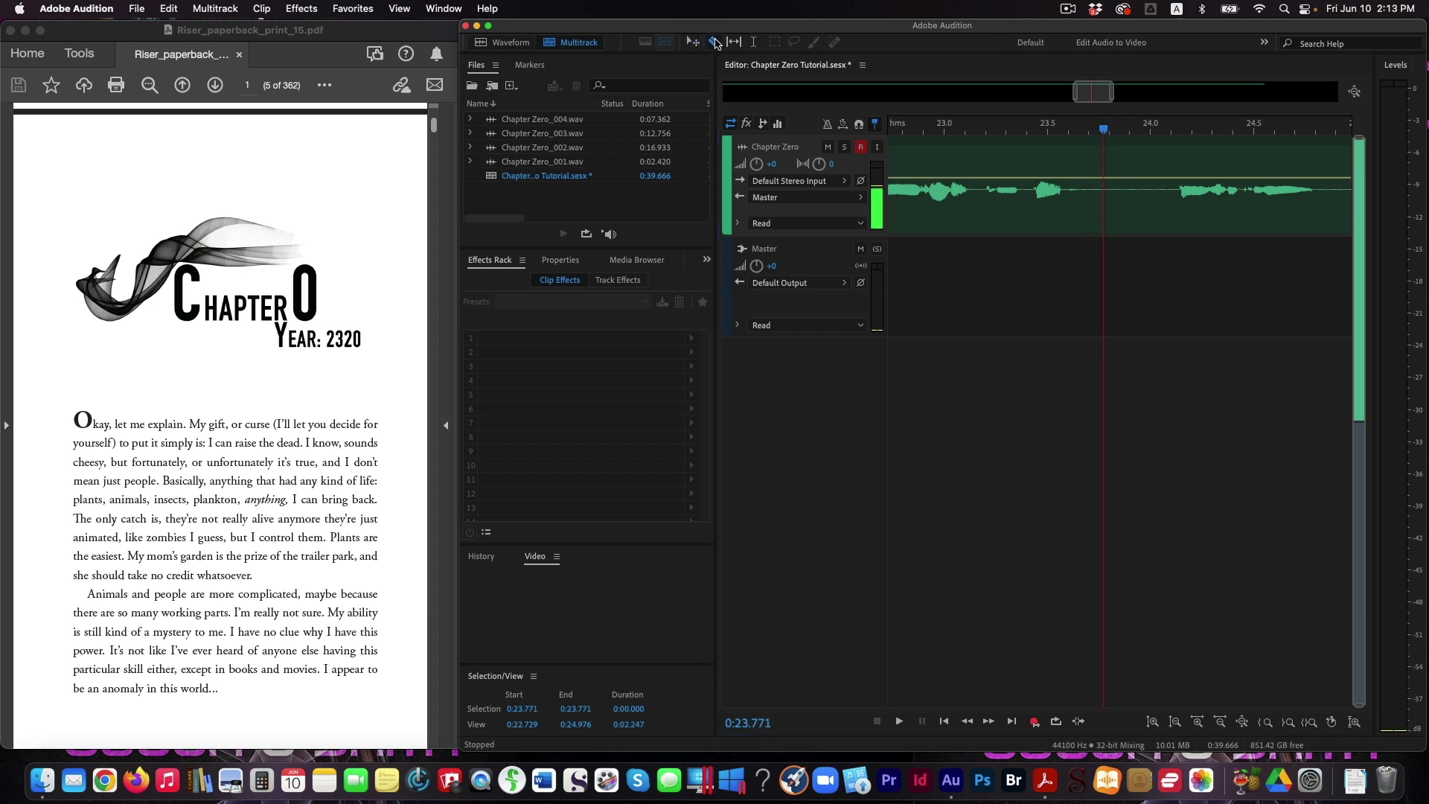
click(1106, 159)
click(1123, 165)
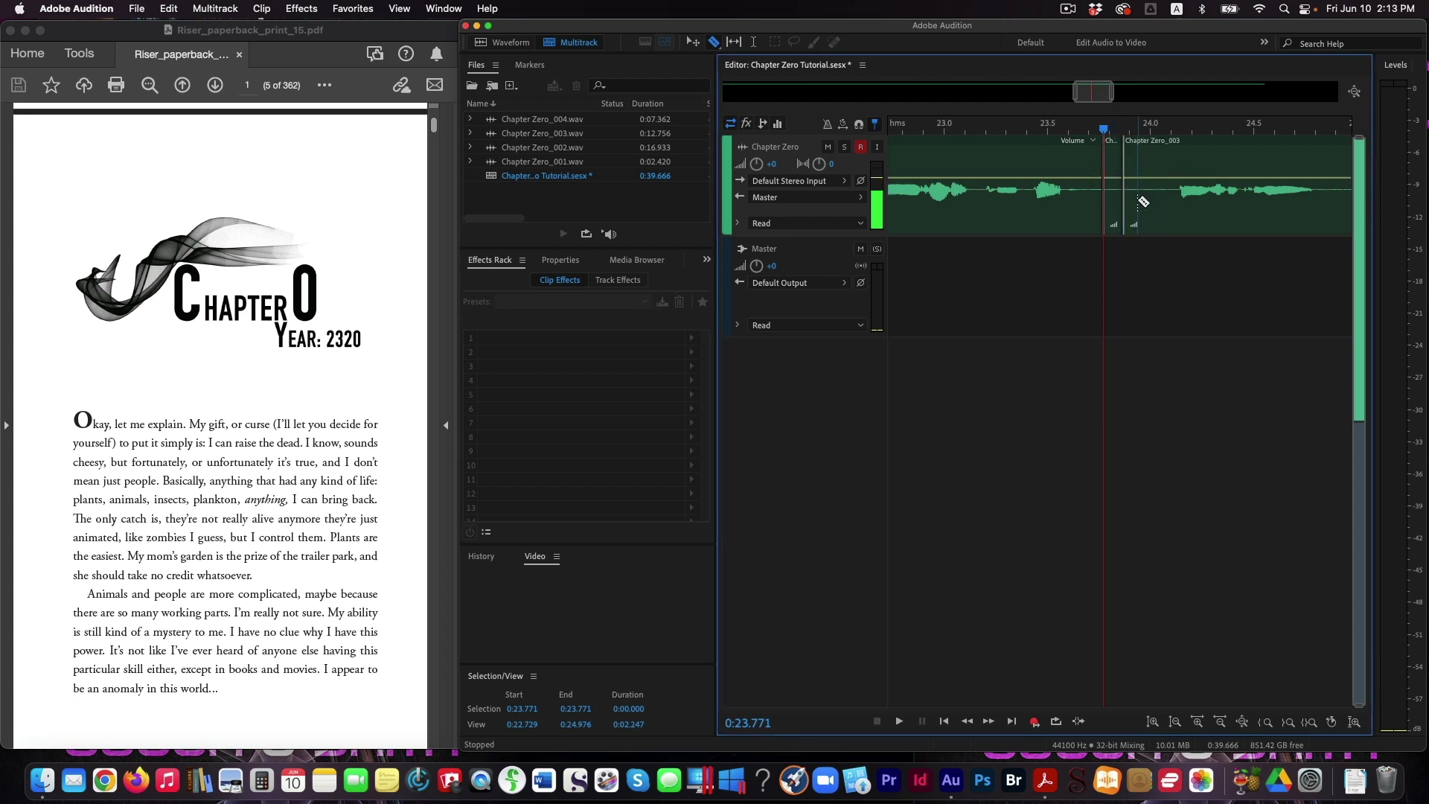
click(693, 41)
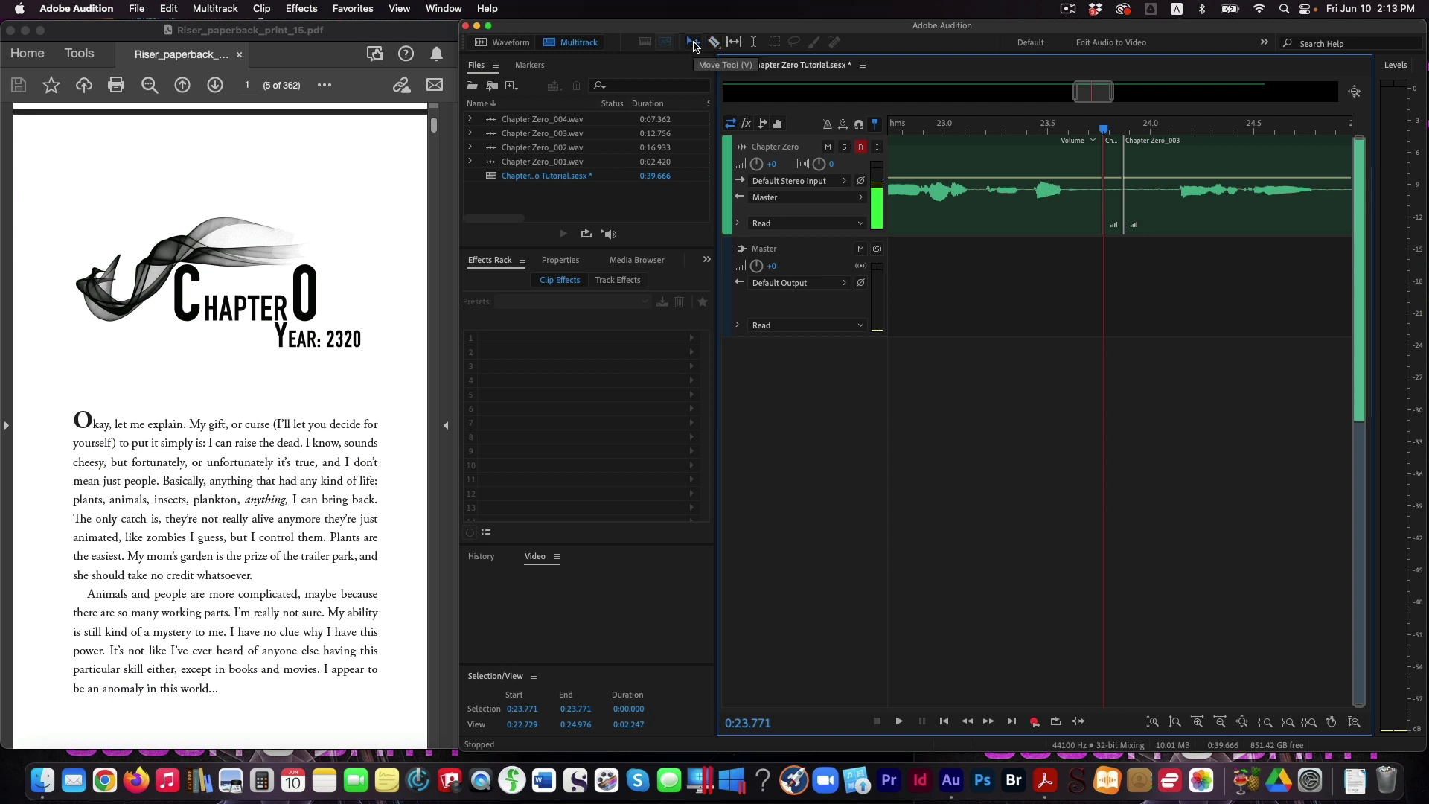
click(1115, 184)
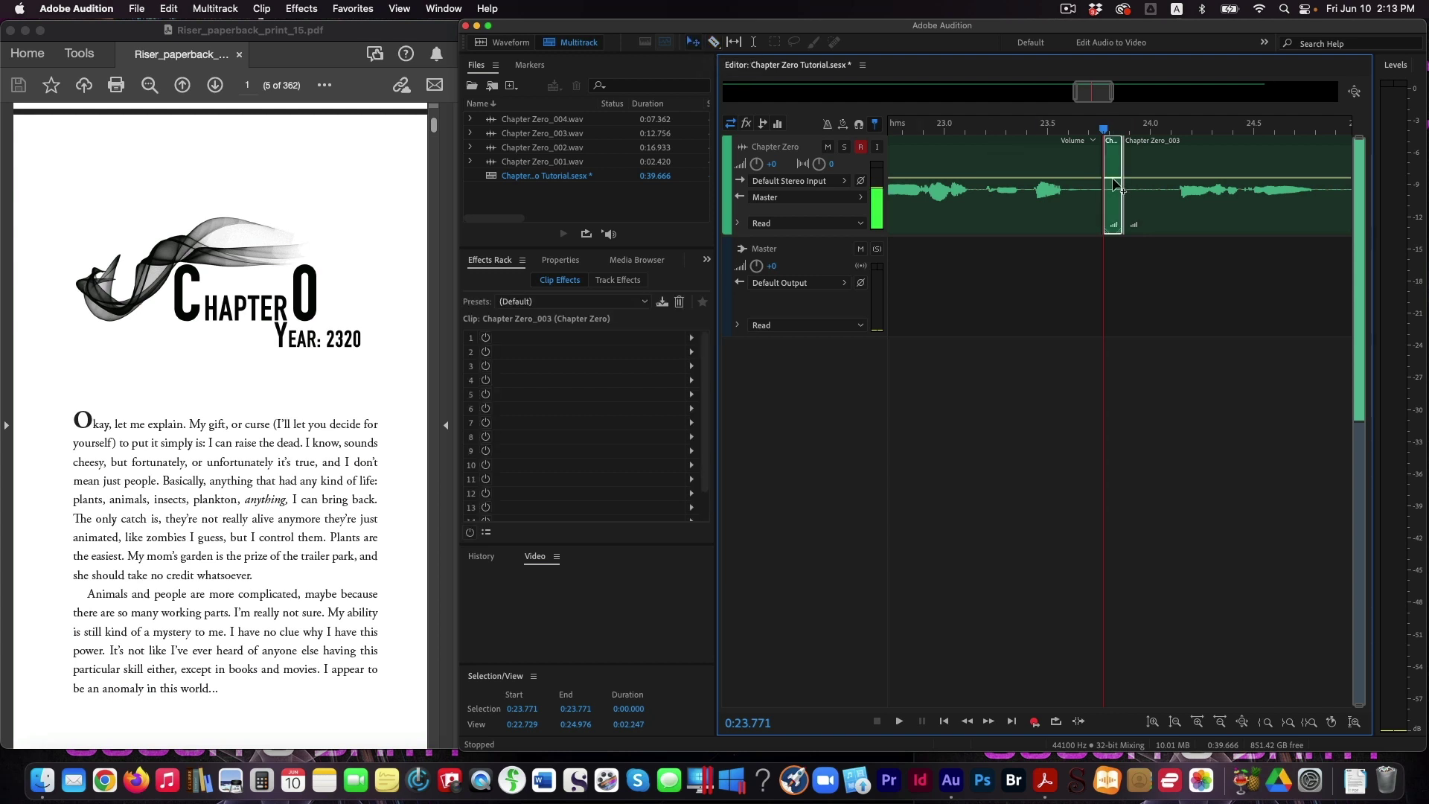
key(Delete)
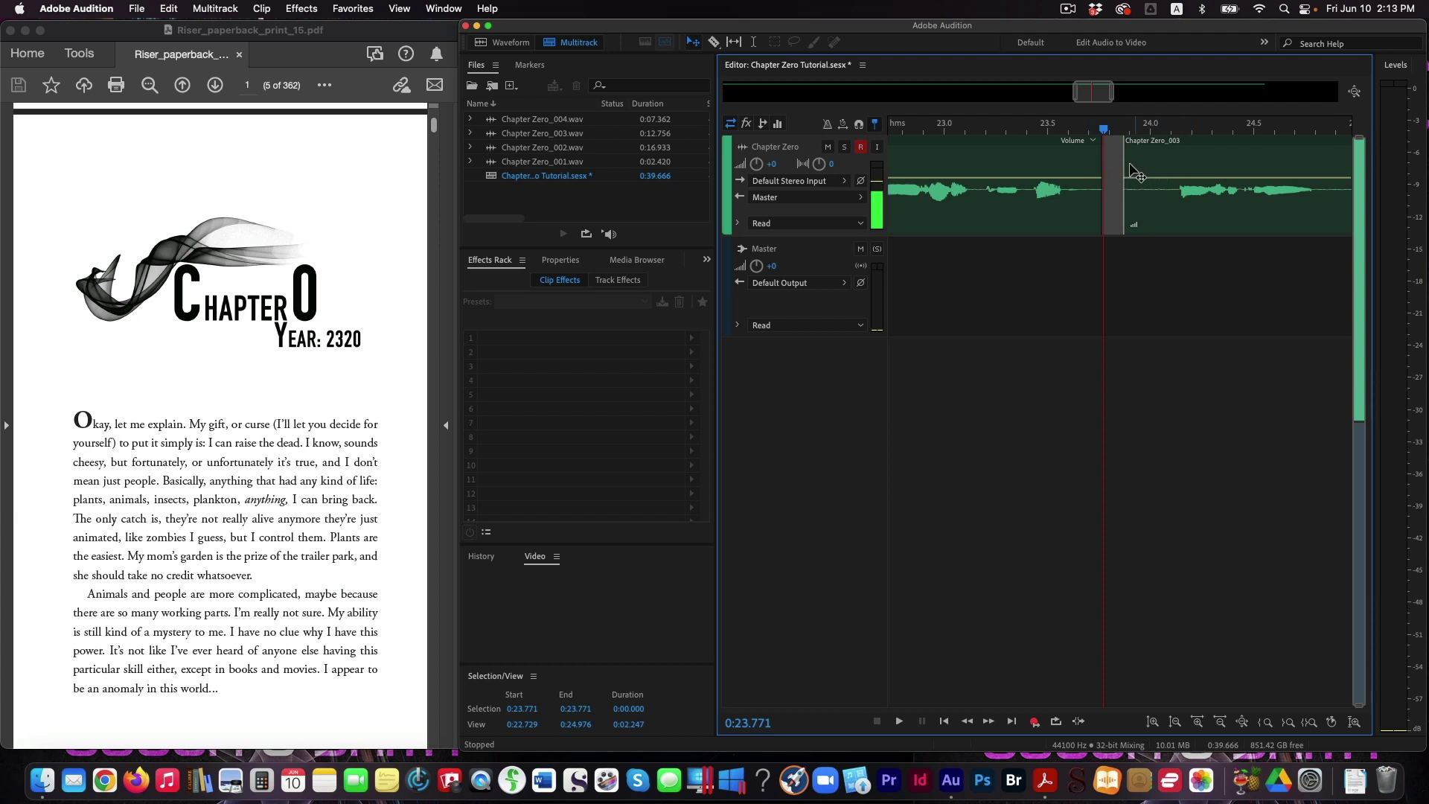
Select all clips from the playhead to the end of the session and move them together to close the gap, slightly overlapping the preceding take.
click(1146, 169)
scroll(1146, 170, down, 5)
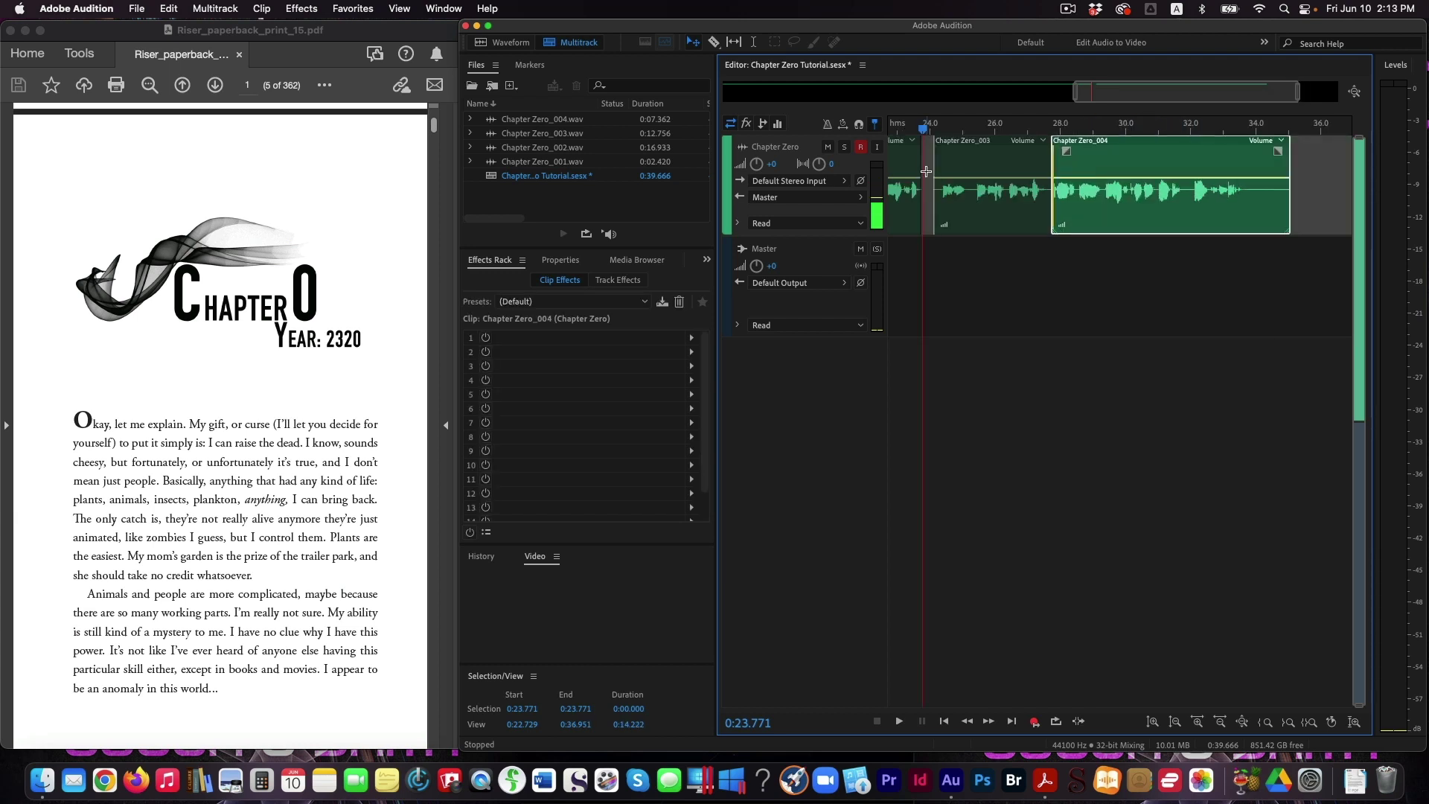
drag(1003, 167, 983, 165)
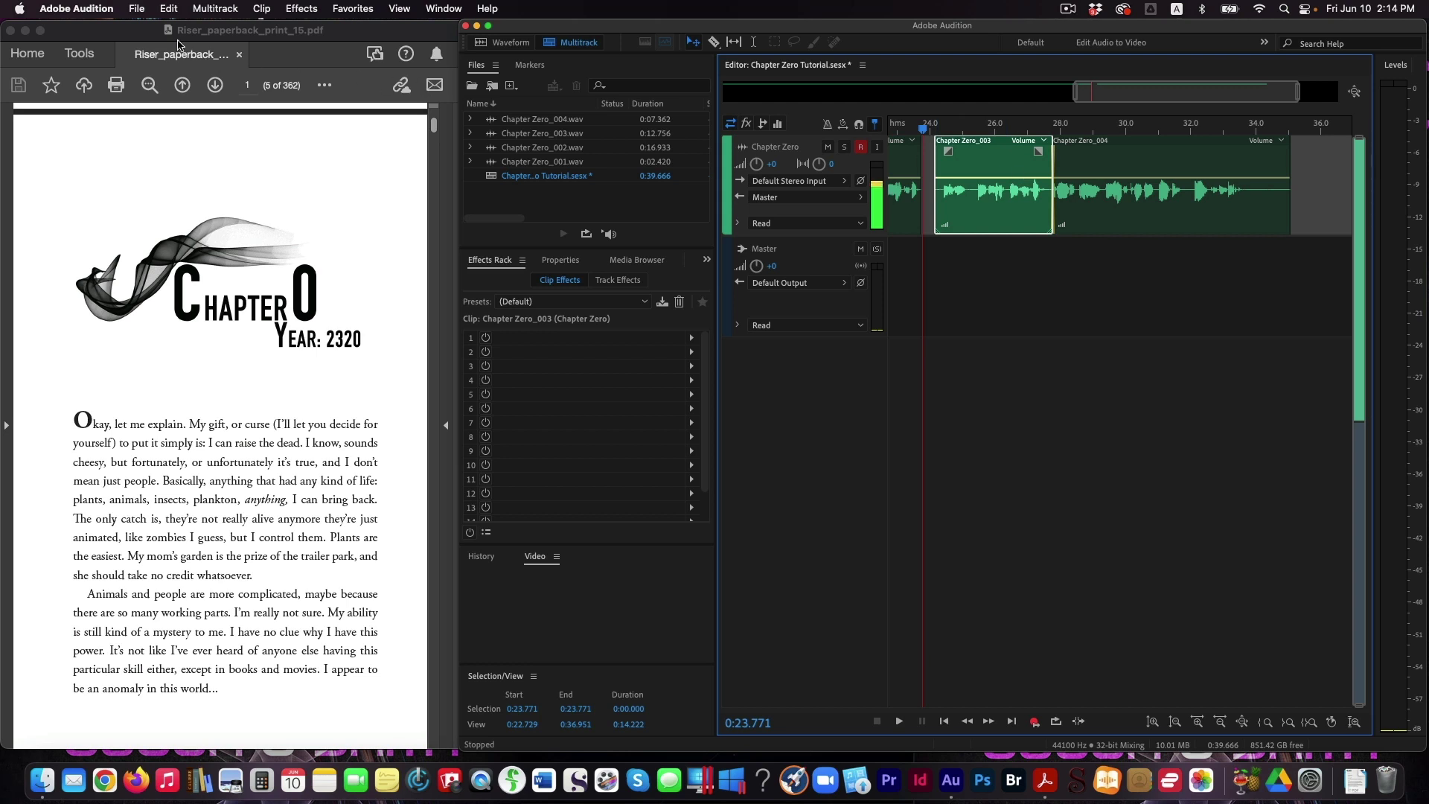
click(167, 7)
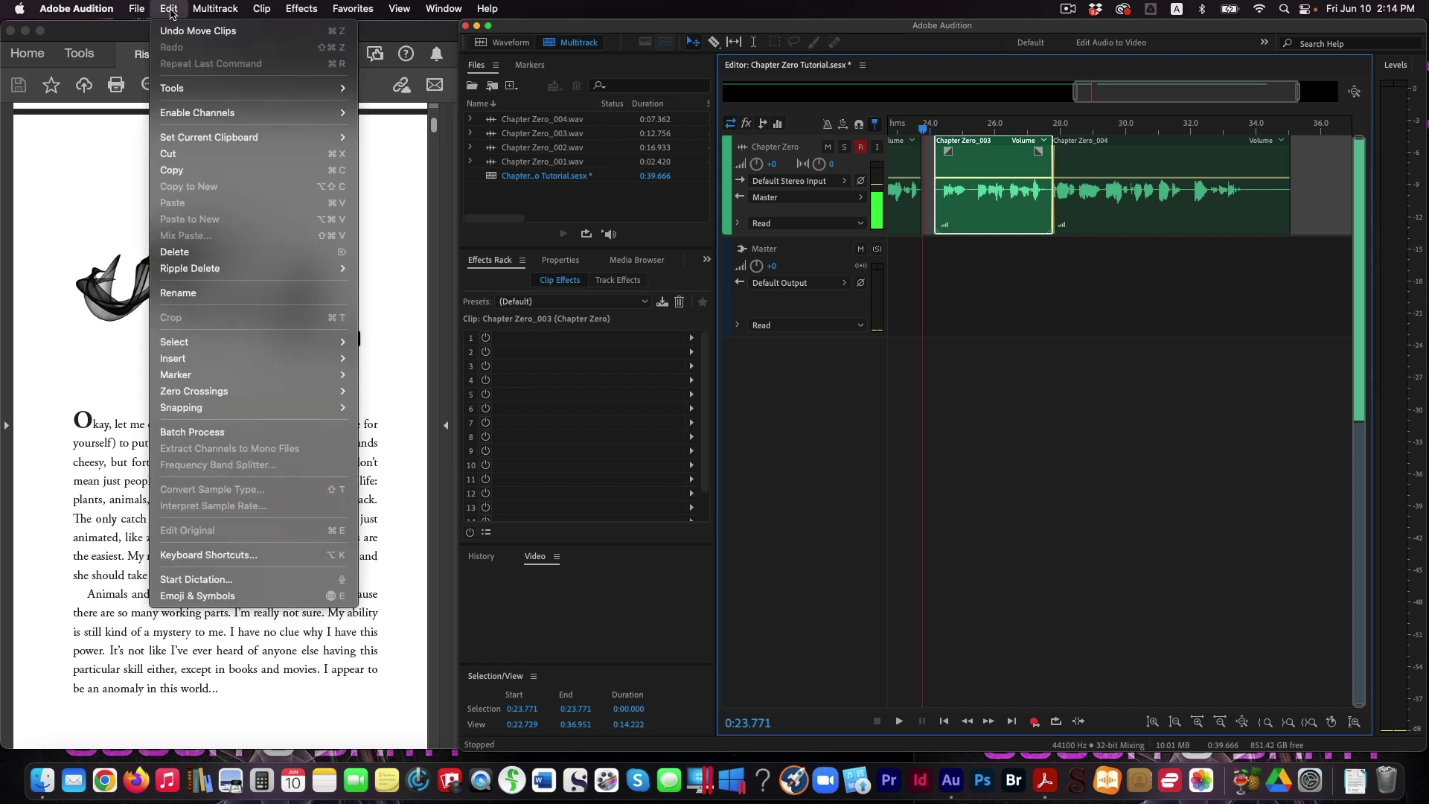
mouse_move(249, 343)
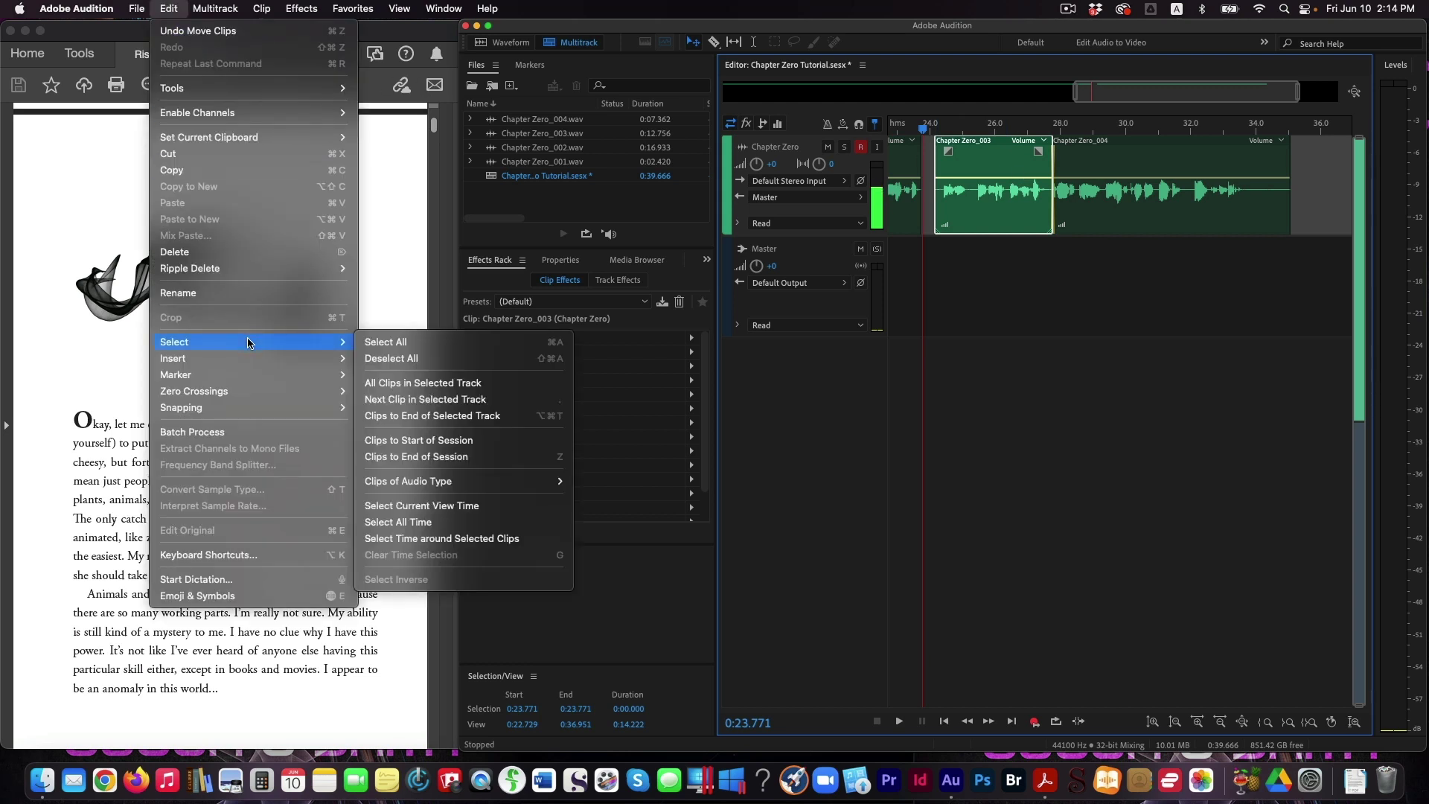
click(416, 457)
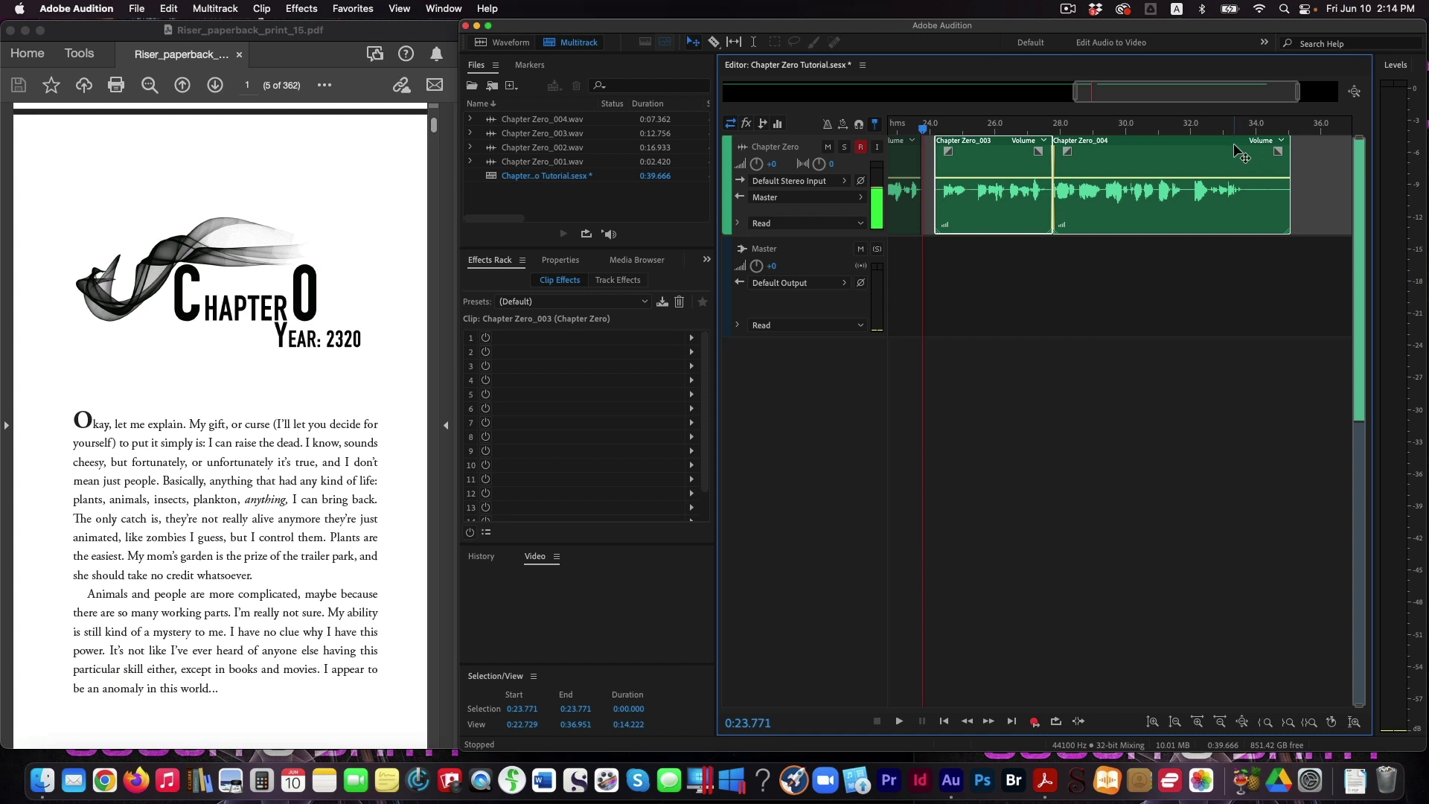
drag(1299, 92, 1103, 106)
drag(1231, 156, 1137, 170)
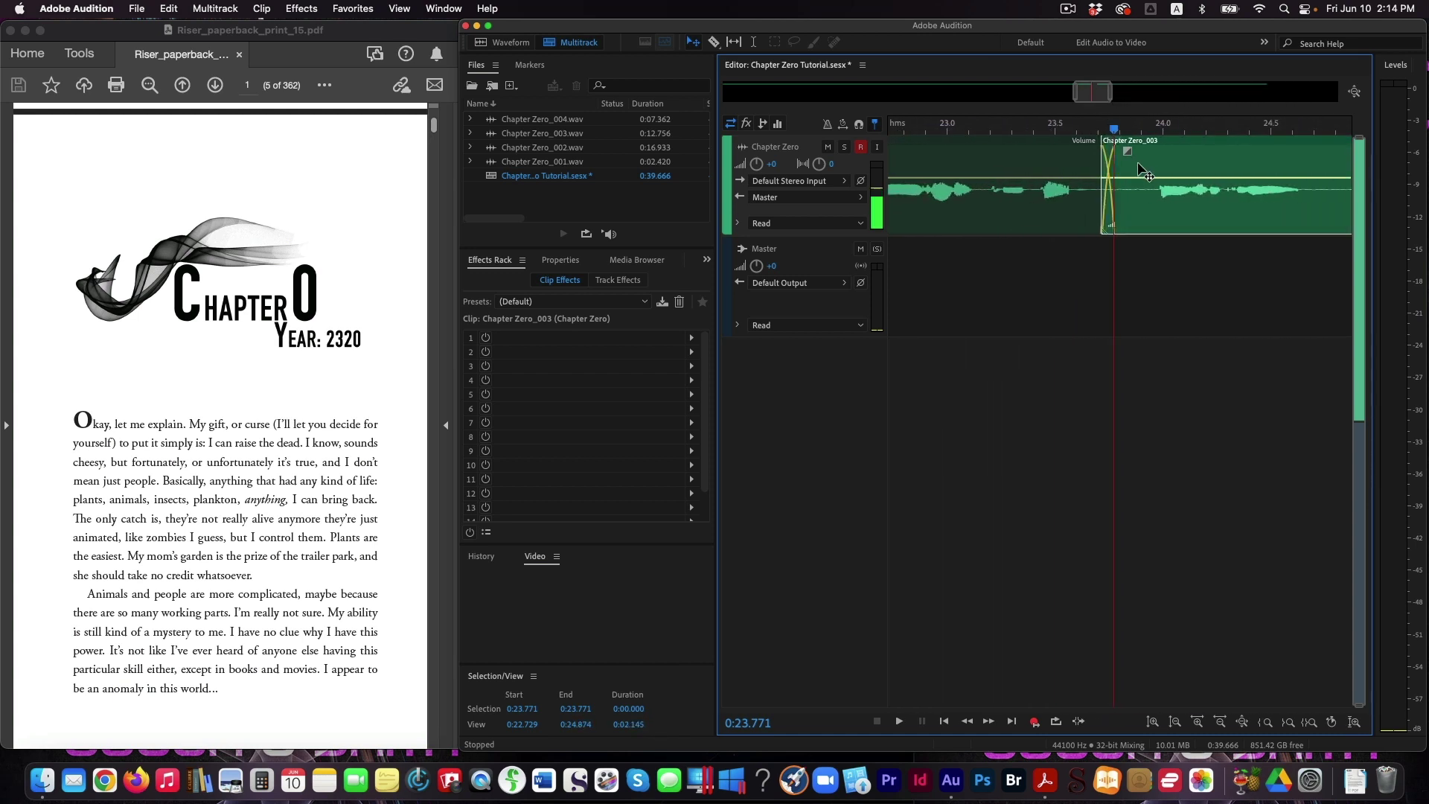
Keep the Crossfade fade type at the overlap between the two Chapter Zero_003 pieces and slightly adjust its fade-in.
mouse_move(1111, 91)
mouse_down()
mouse_move(1293, 91)
mouse_move(1112, 92)
mouse_up()
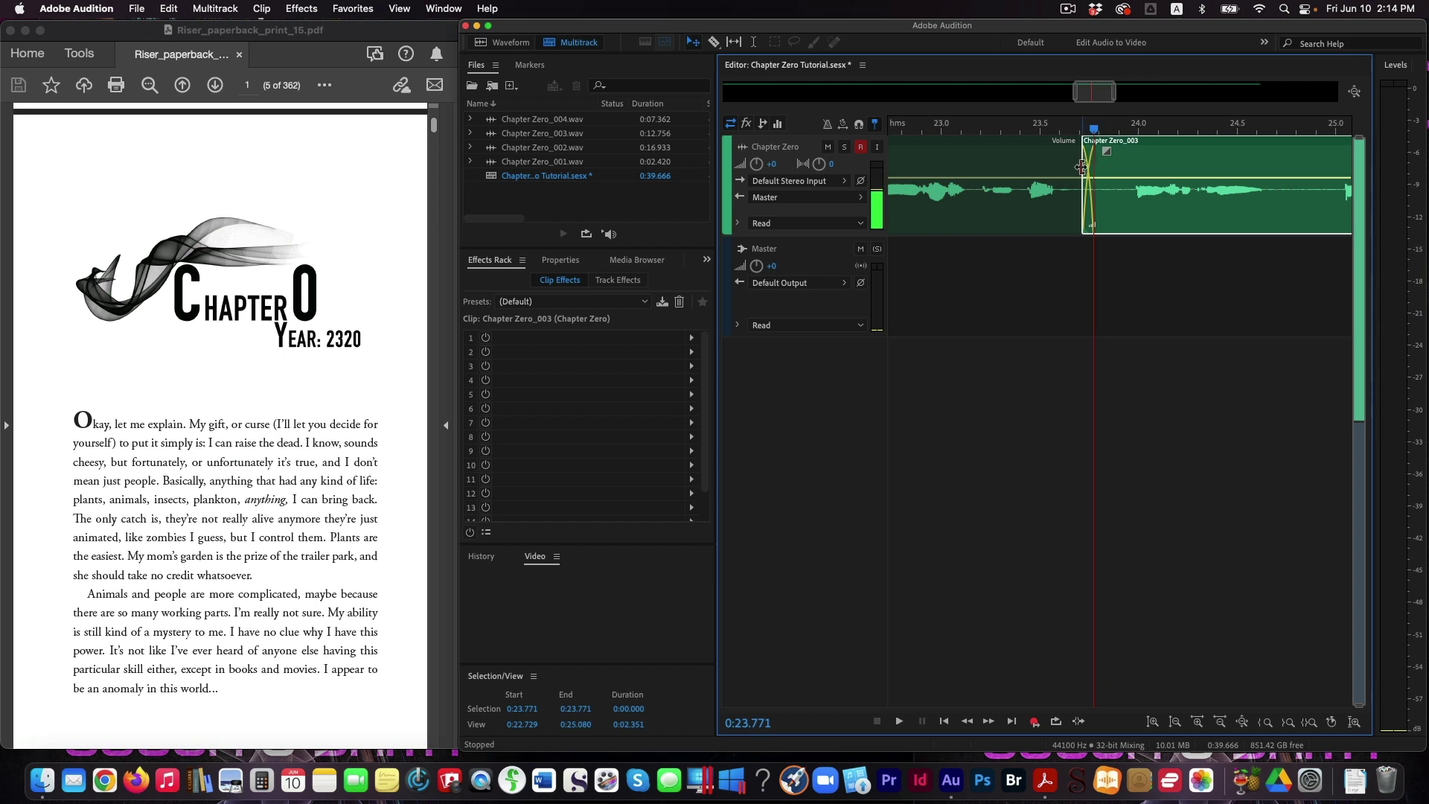
click(1106, 152)
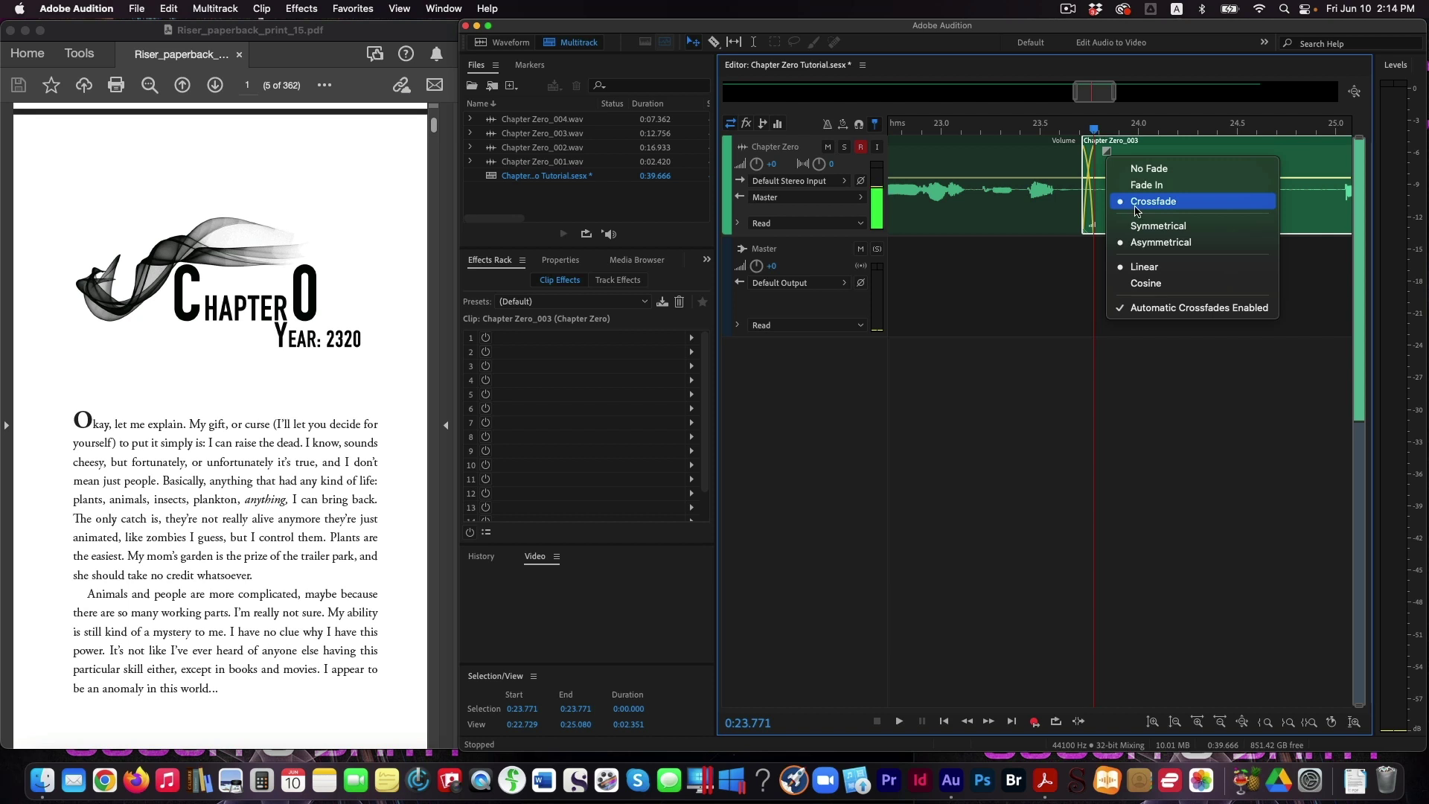
click(1137, 209)
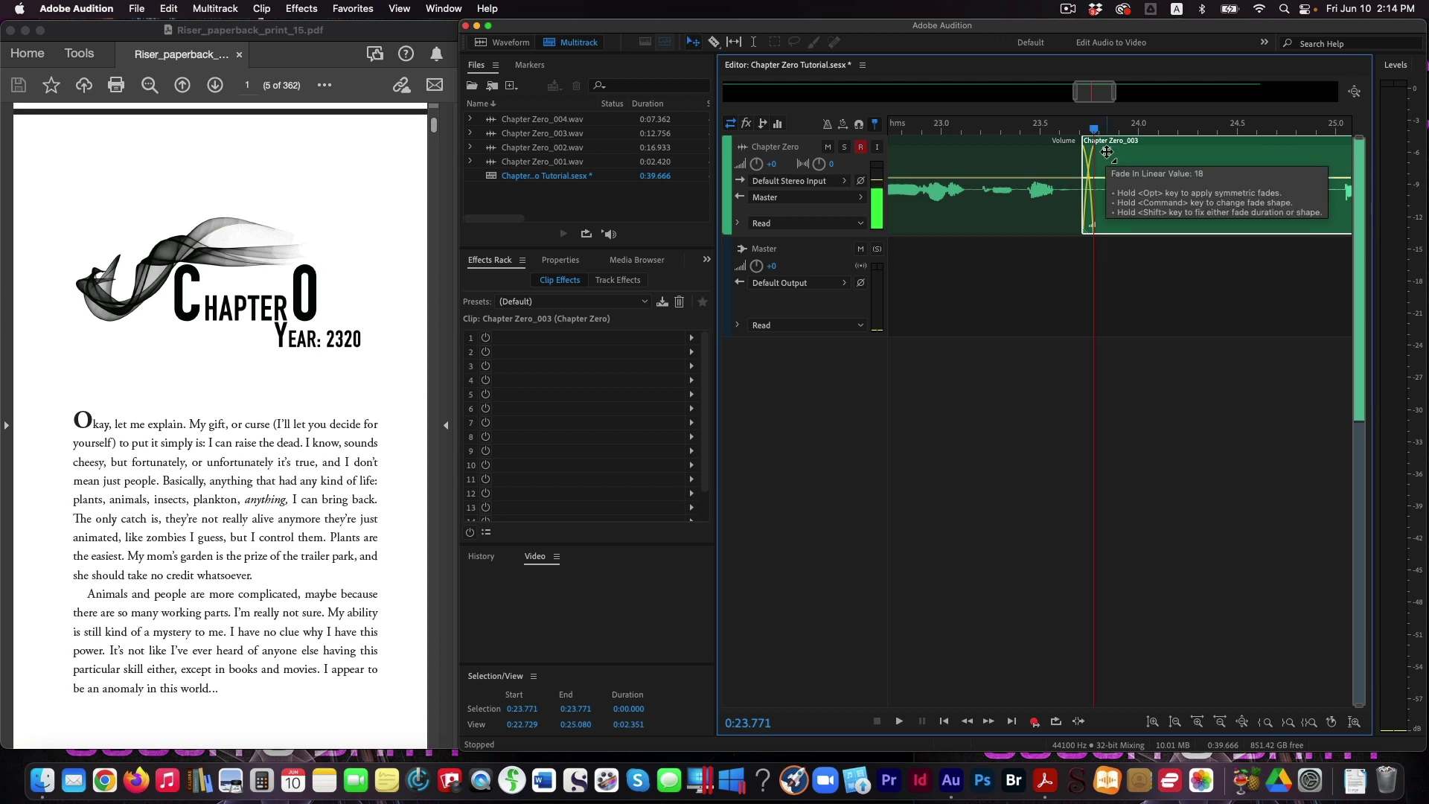
mouse_move(1107, 152)
mouse_down()
mouse_move(1131, 154)
mouse_move(1106, 152)
mouse_up()
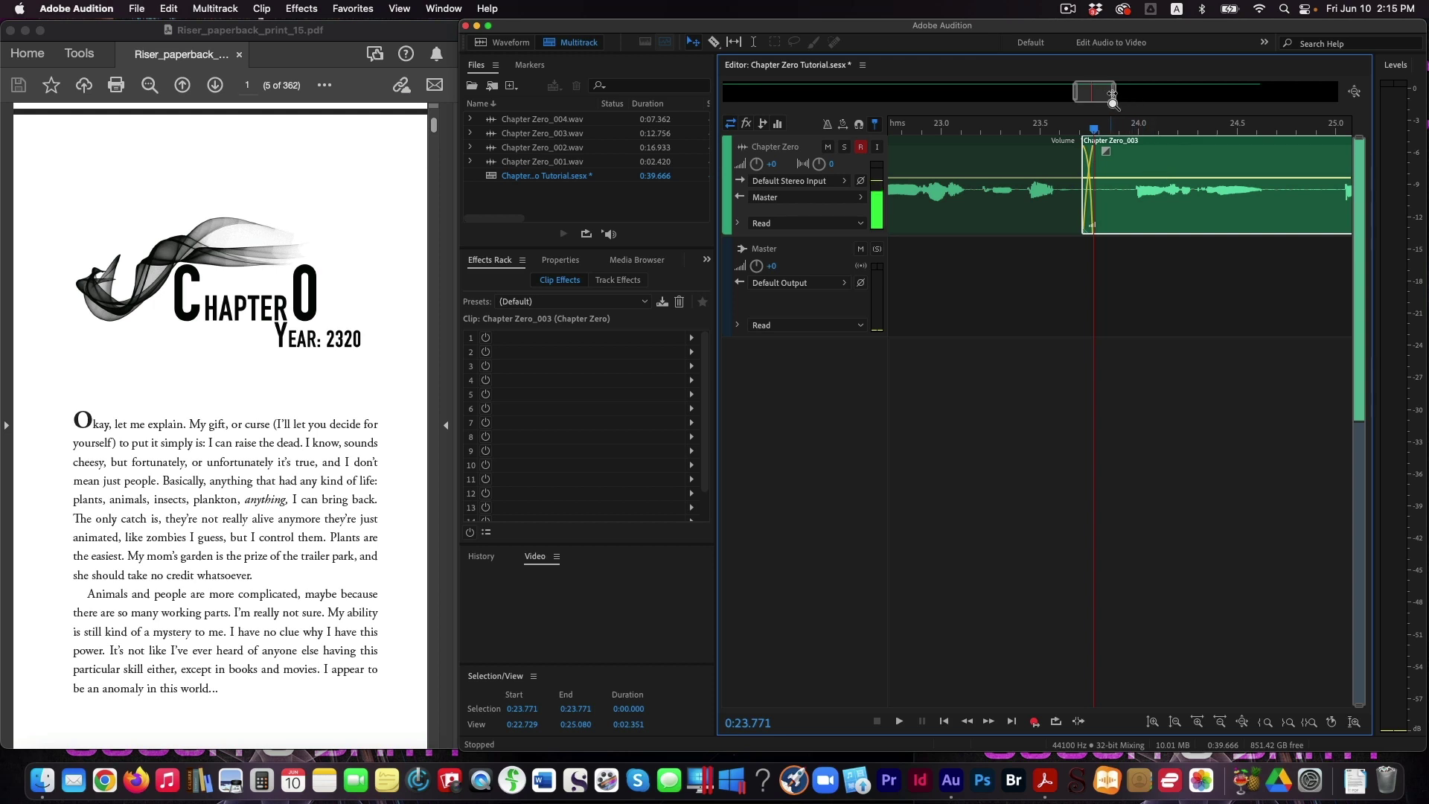
Look up the keyboard shortcut for the Select Clips to End of Session command by searching for "Clips to end of session".
drag(1115, 93, 1274, 93)
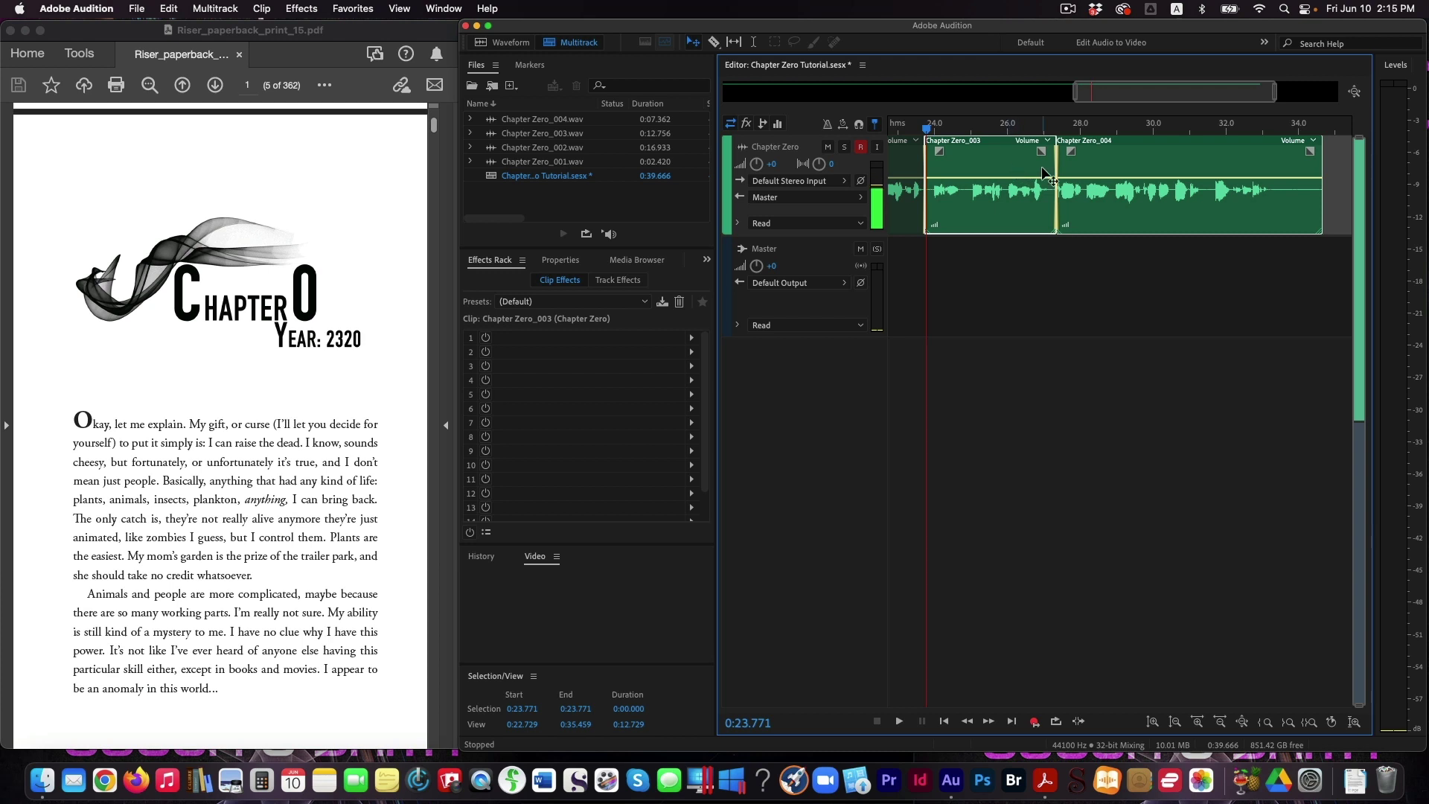
click(170, 9)
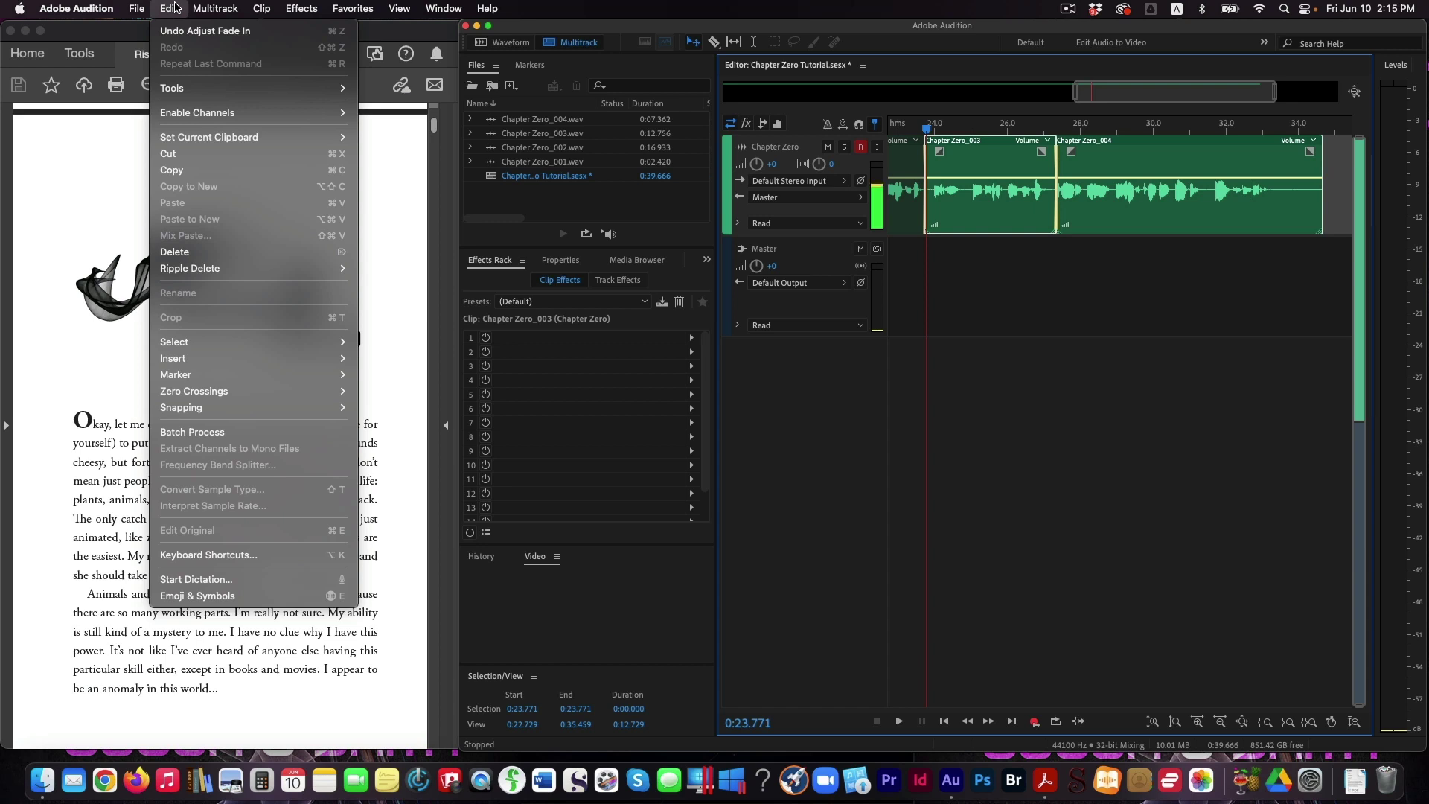
click(236, 556)
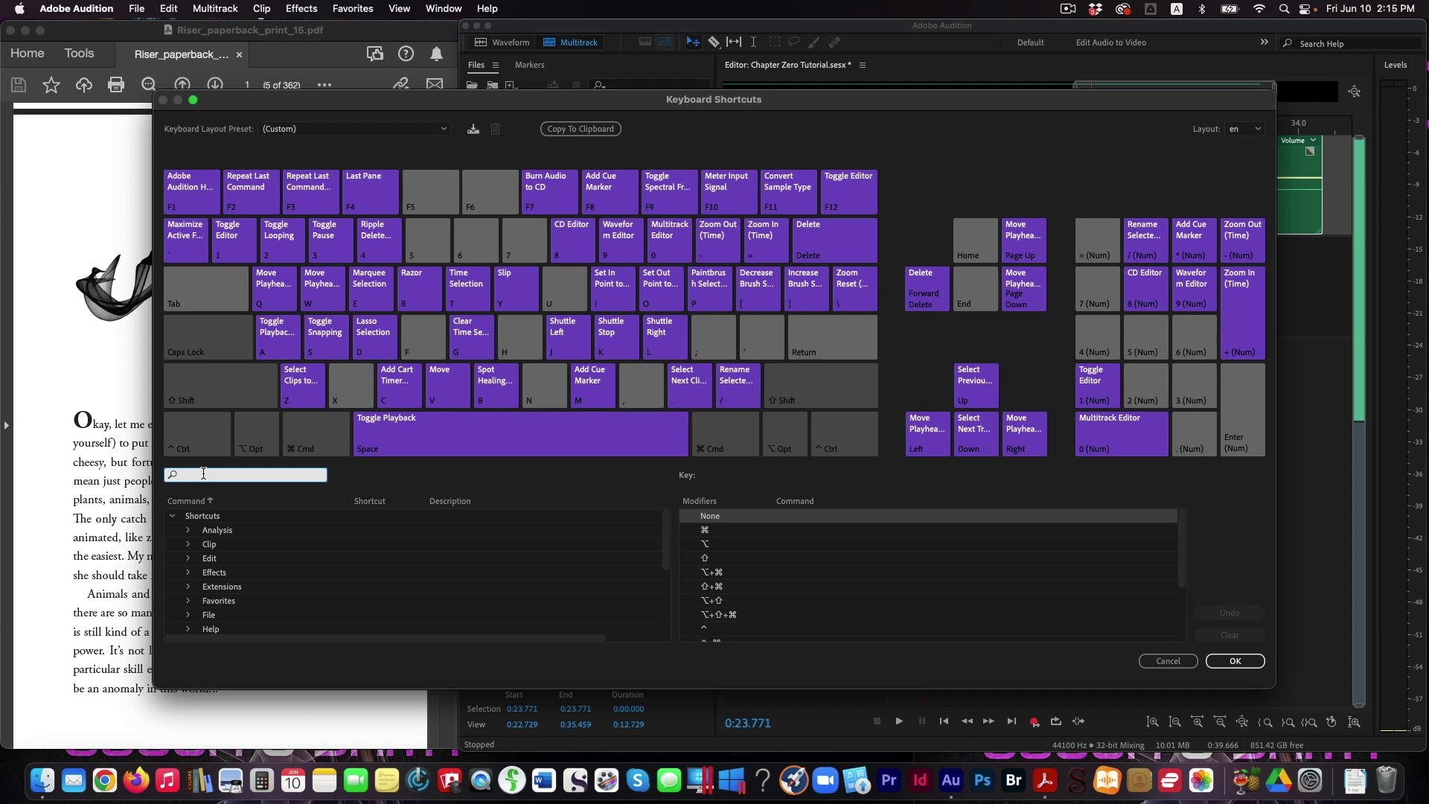
text(clips to end of ses)
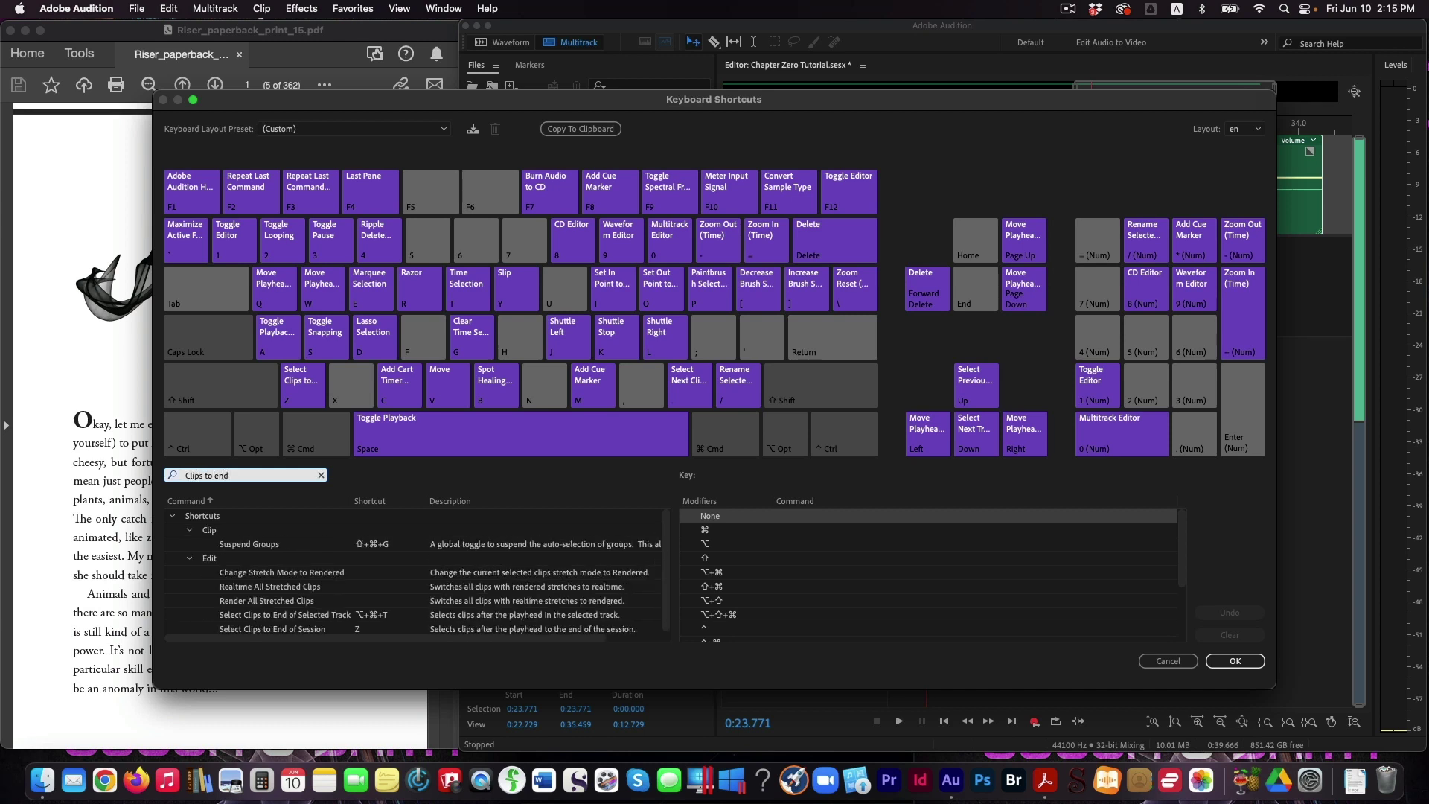
text(sion)
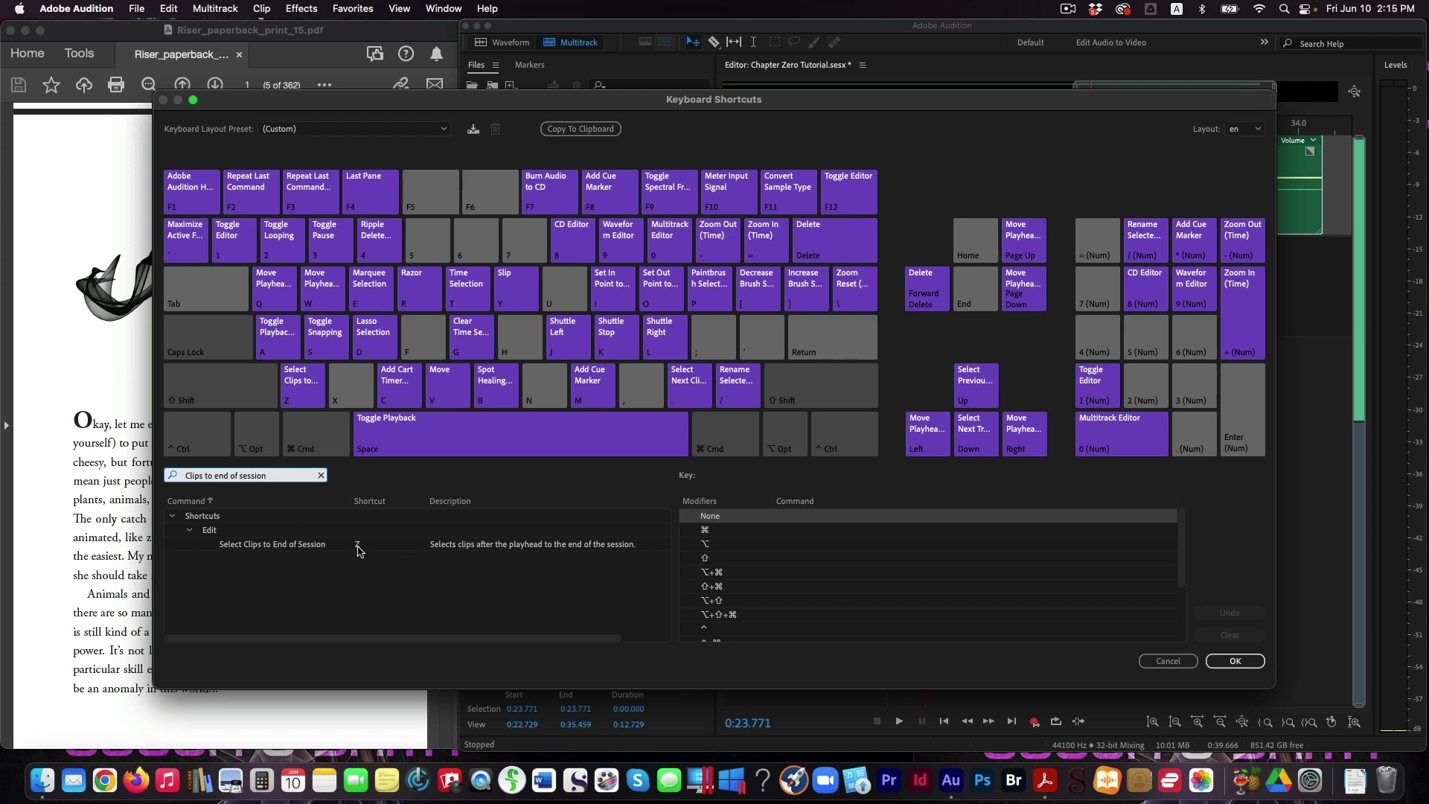
click(358, 547)
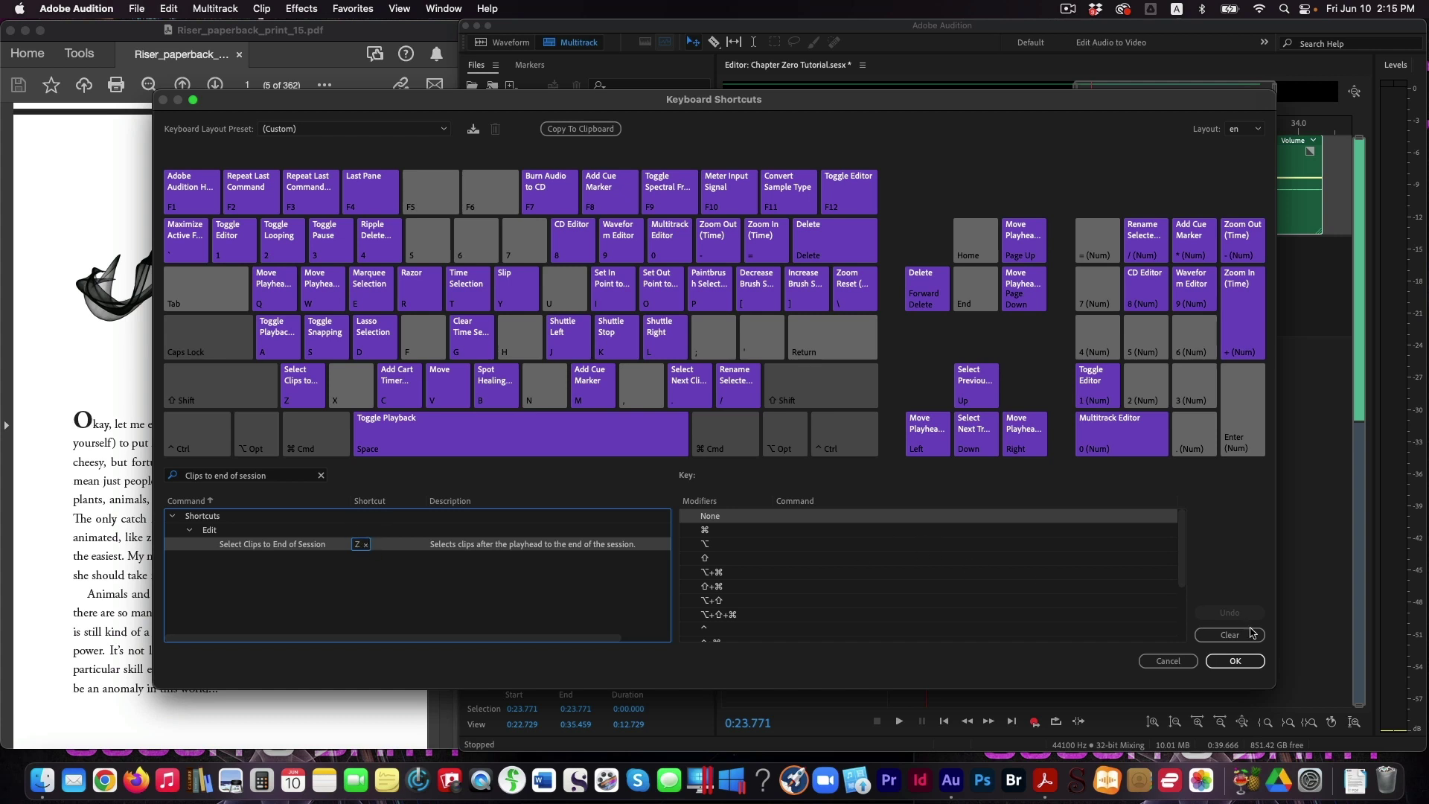
click(1235, 661)
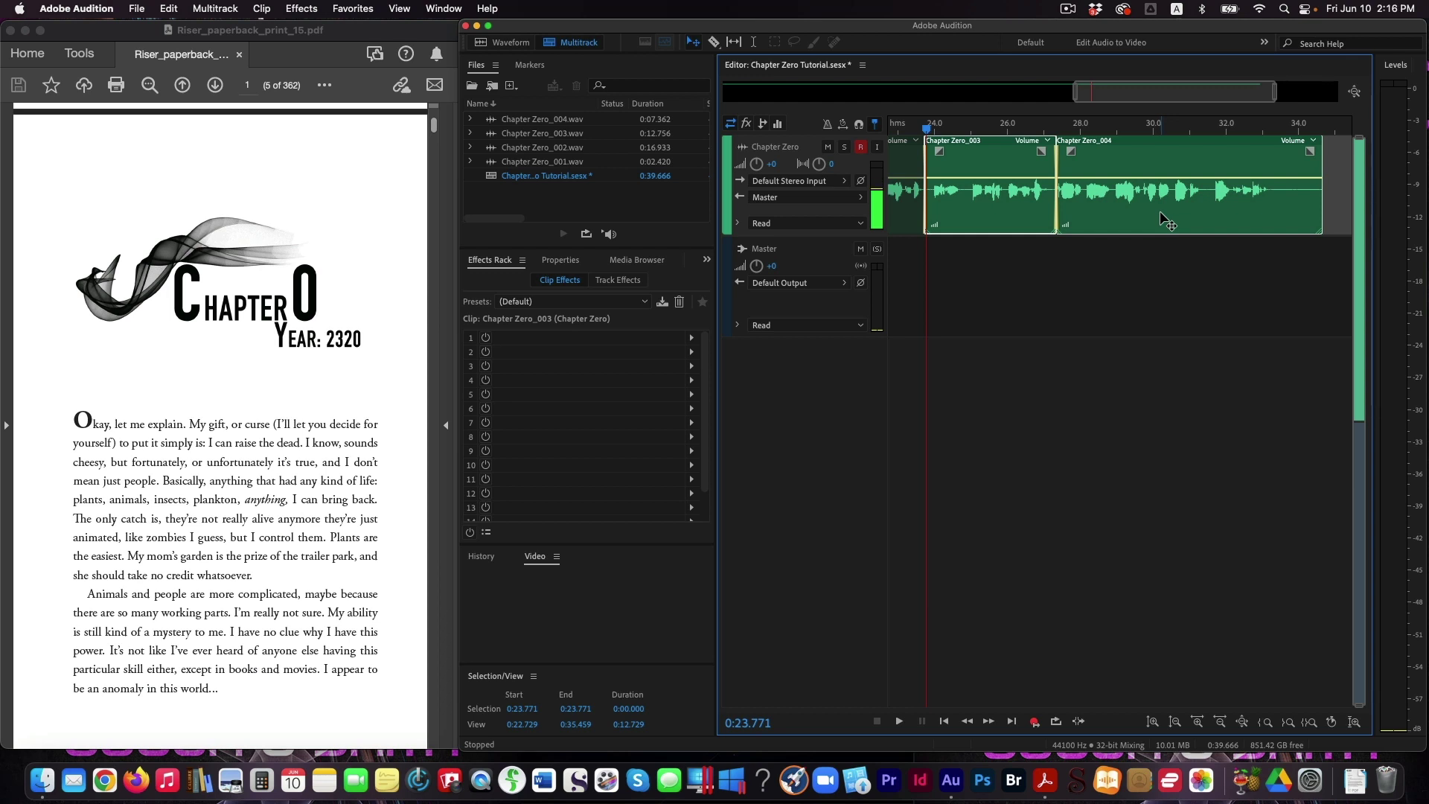
Deselect all clips in the session, switch to the Waveform editor, and select recordings Chapter Zero_001.wav to Chapter Zero_004.wav.
drag(1074, 91, 722, 91)
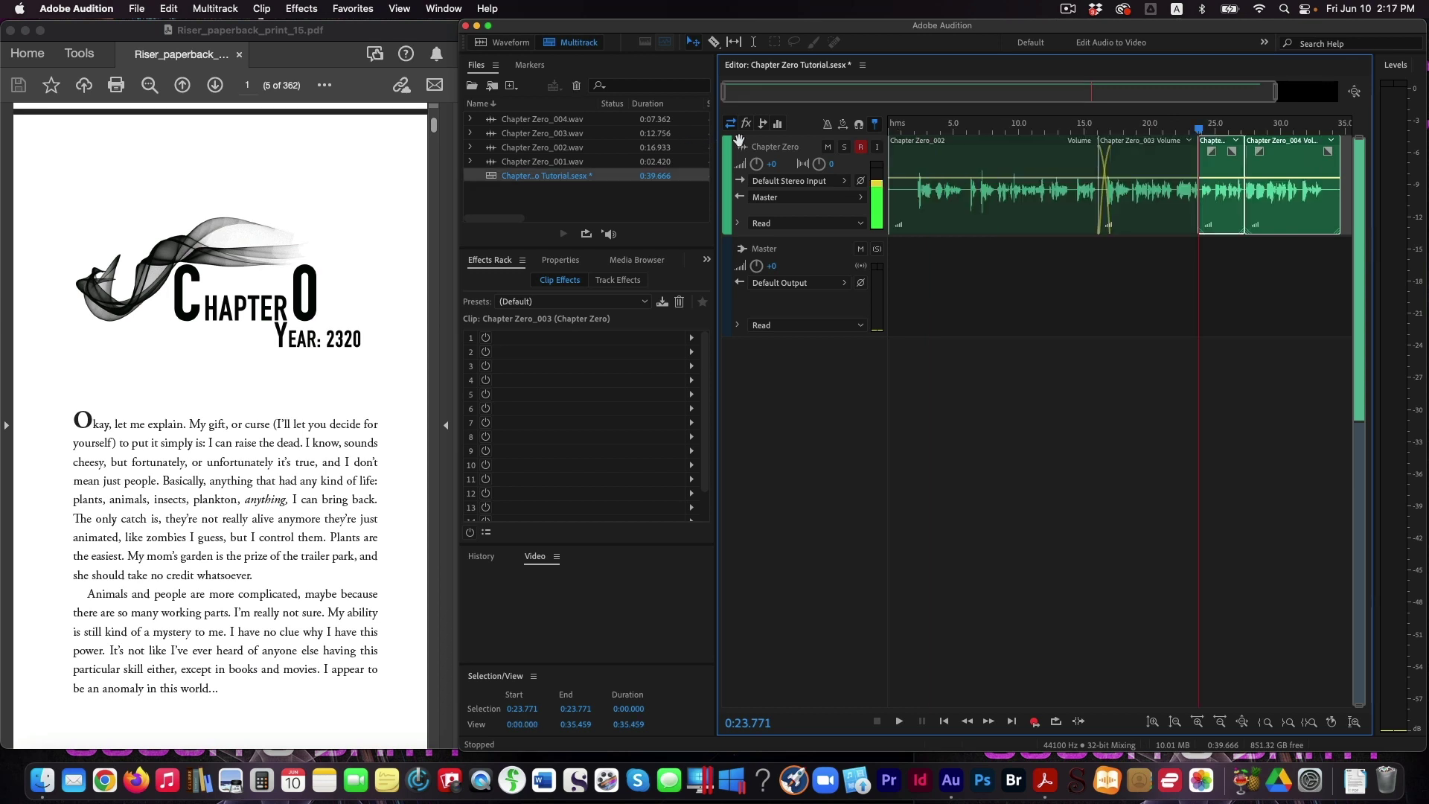
key(super+shift+a)
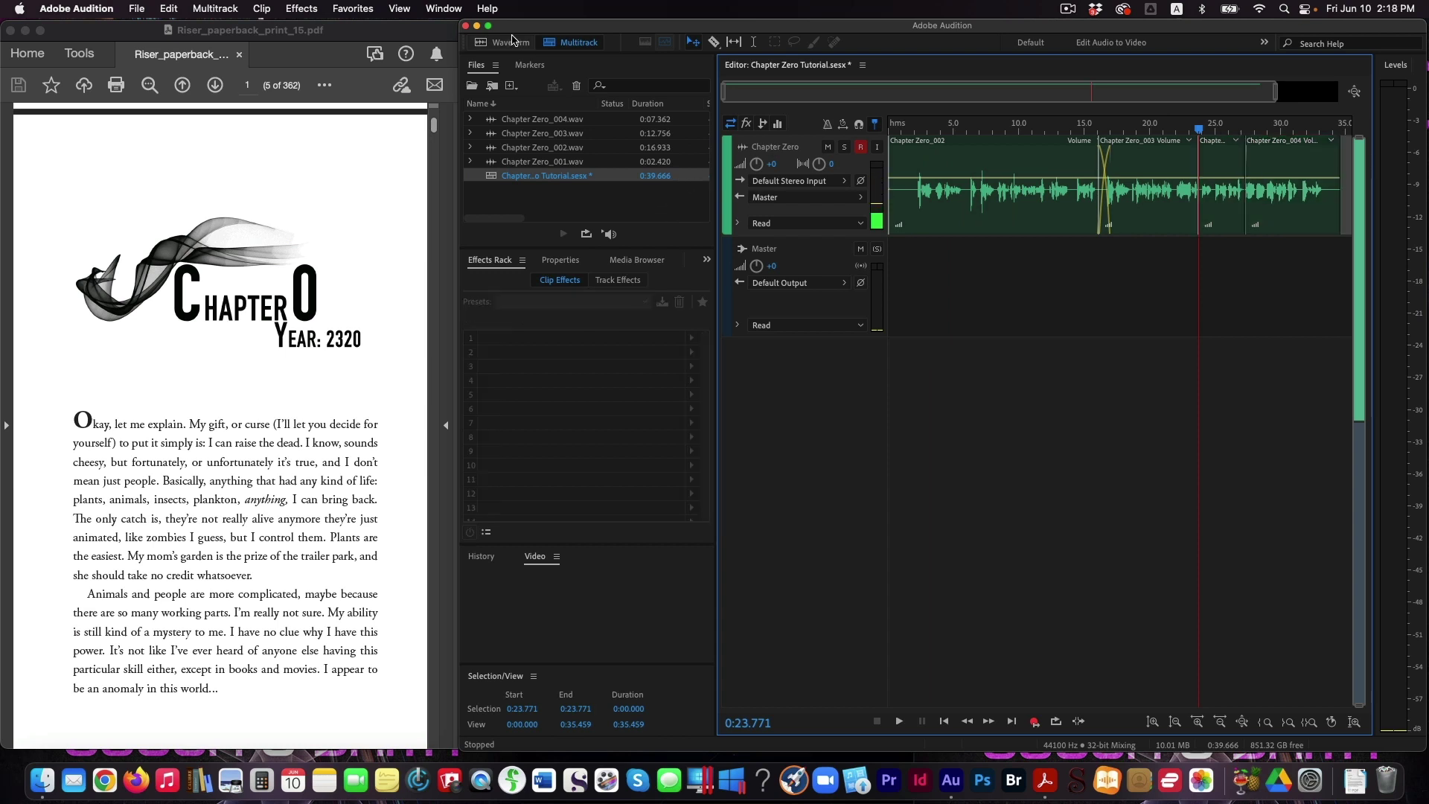
click(511, 43)
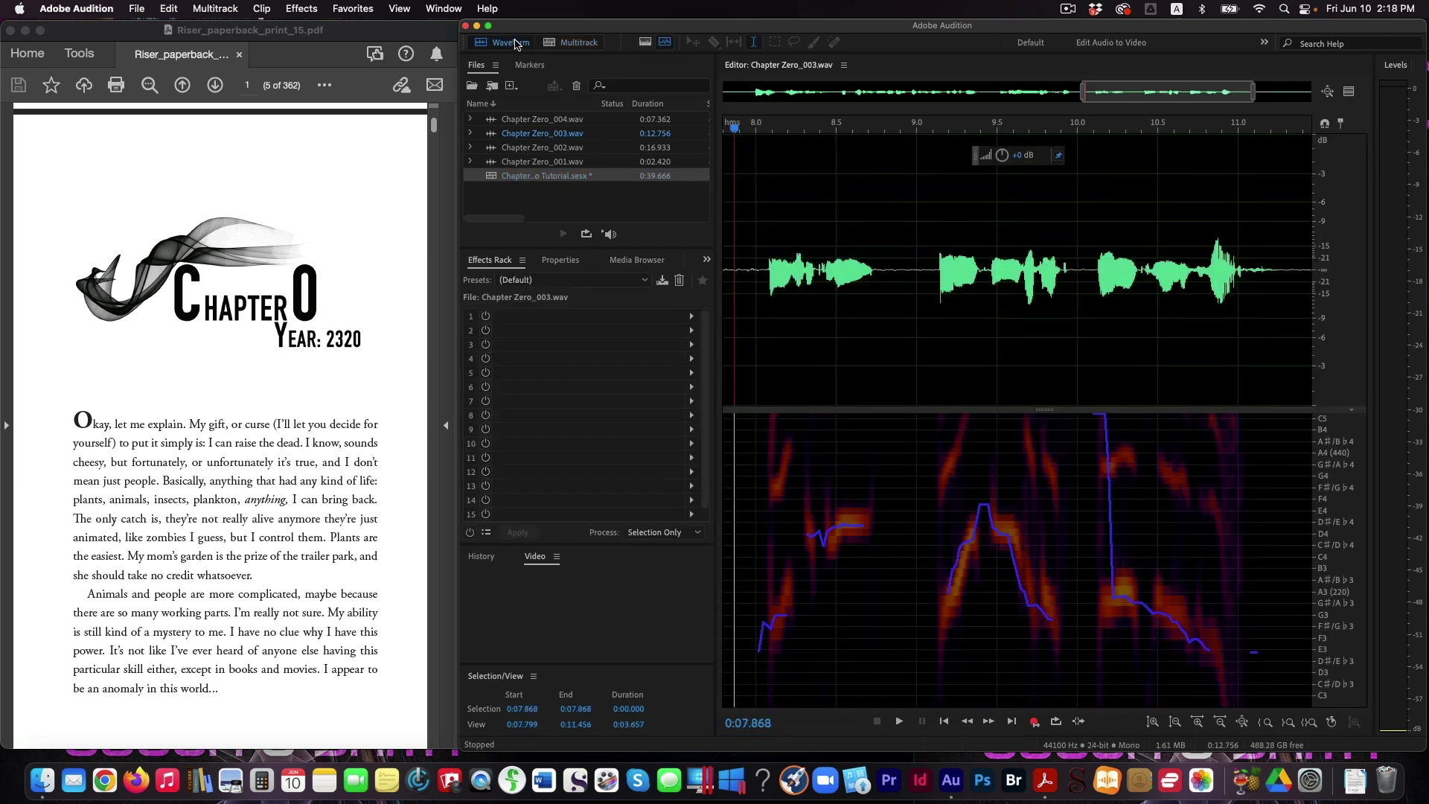
click(543, 119)
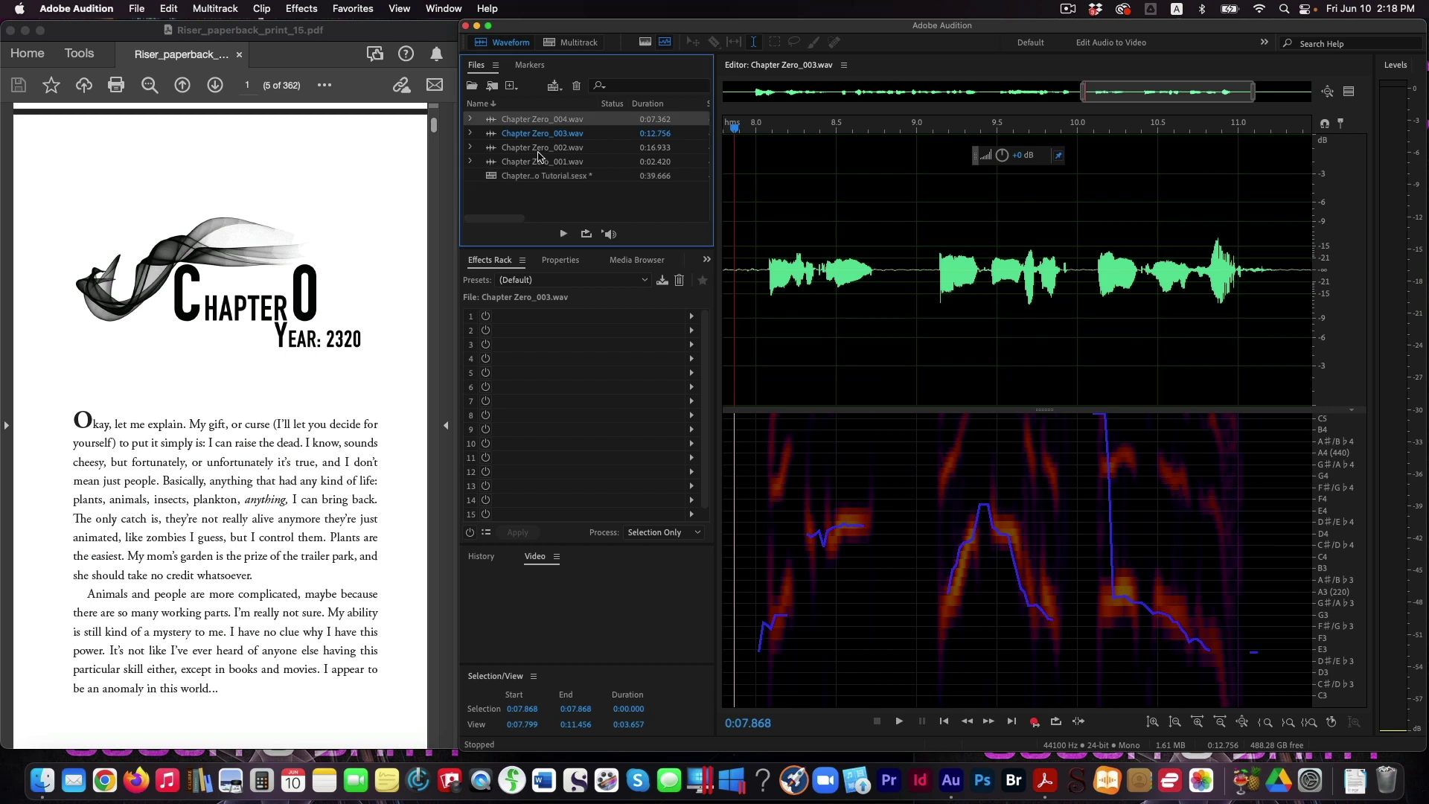
shift+click(541, 162)
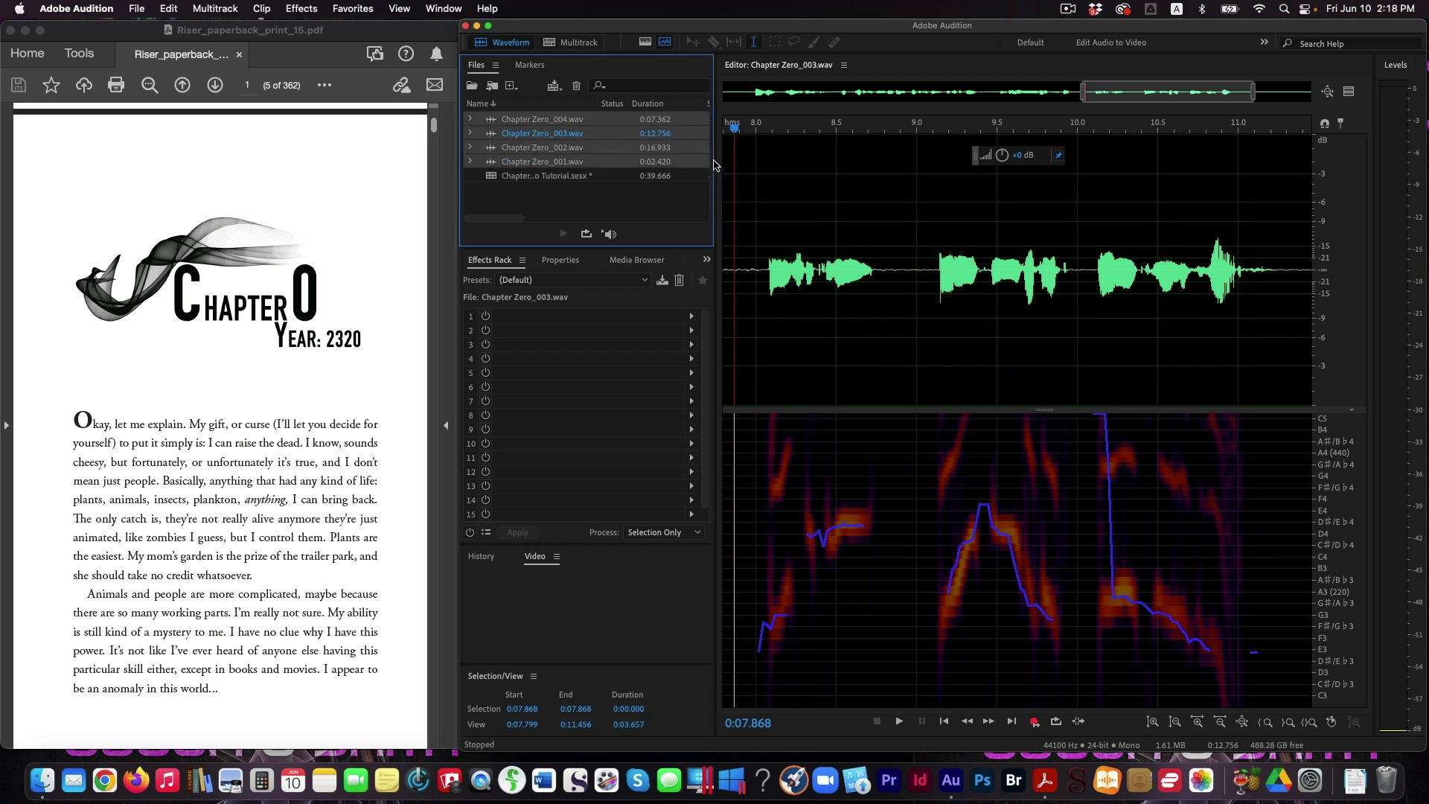
key(backslash)
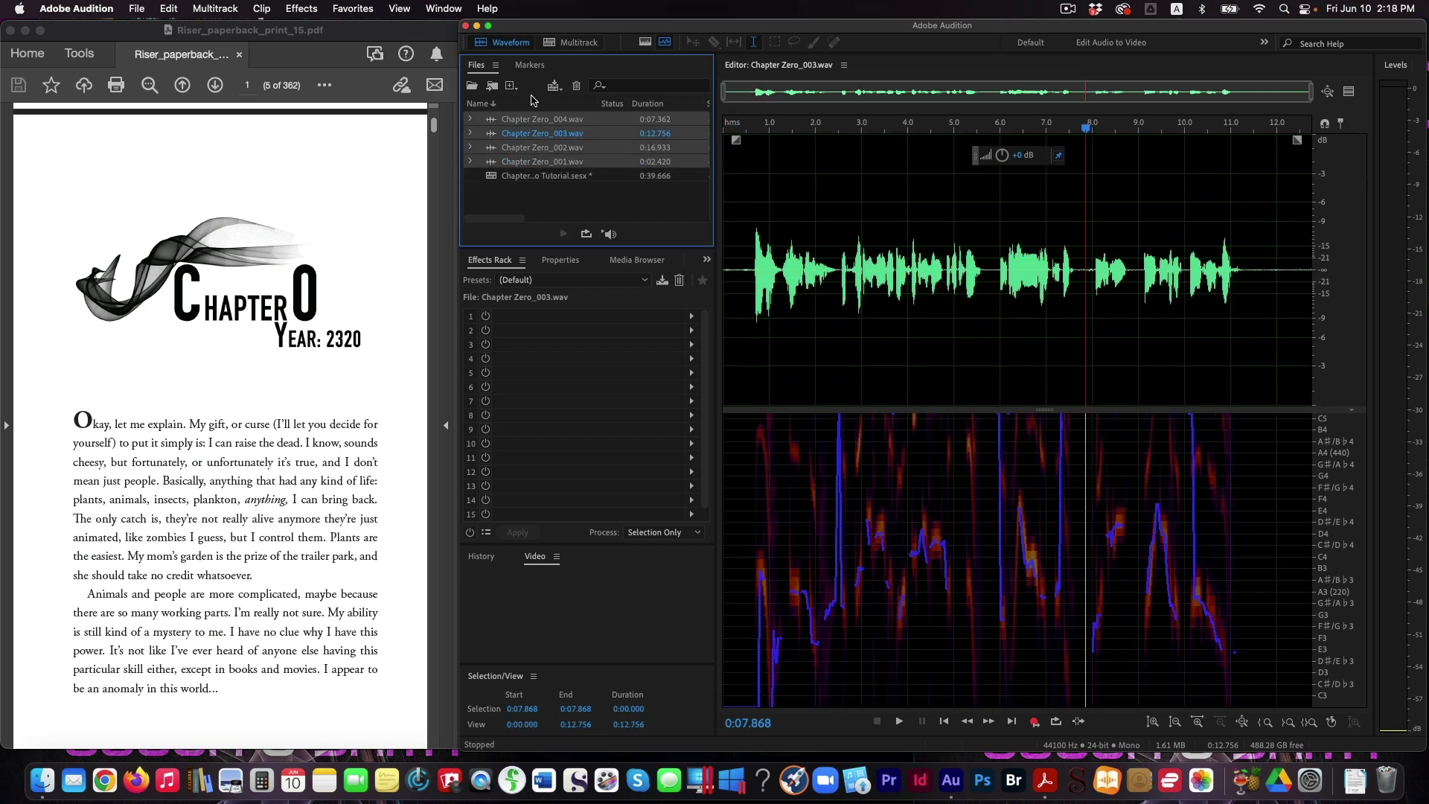
Apply Adaptive Noise Reduction with the (Default) preset to Chapter Zero_003.wav.
click(300, 9)
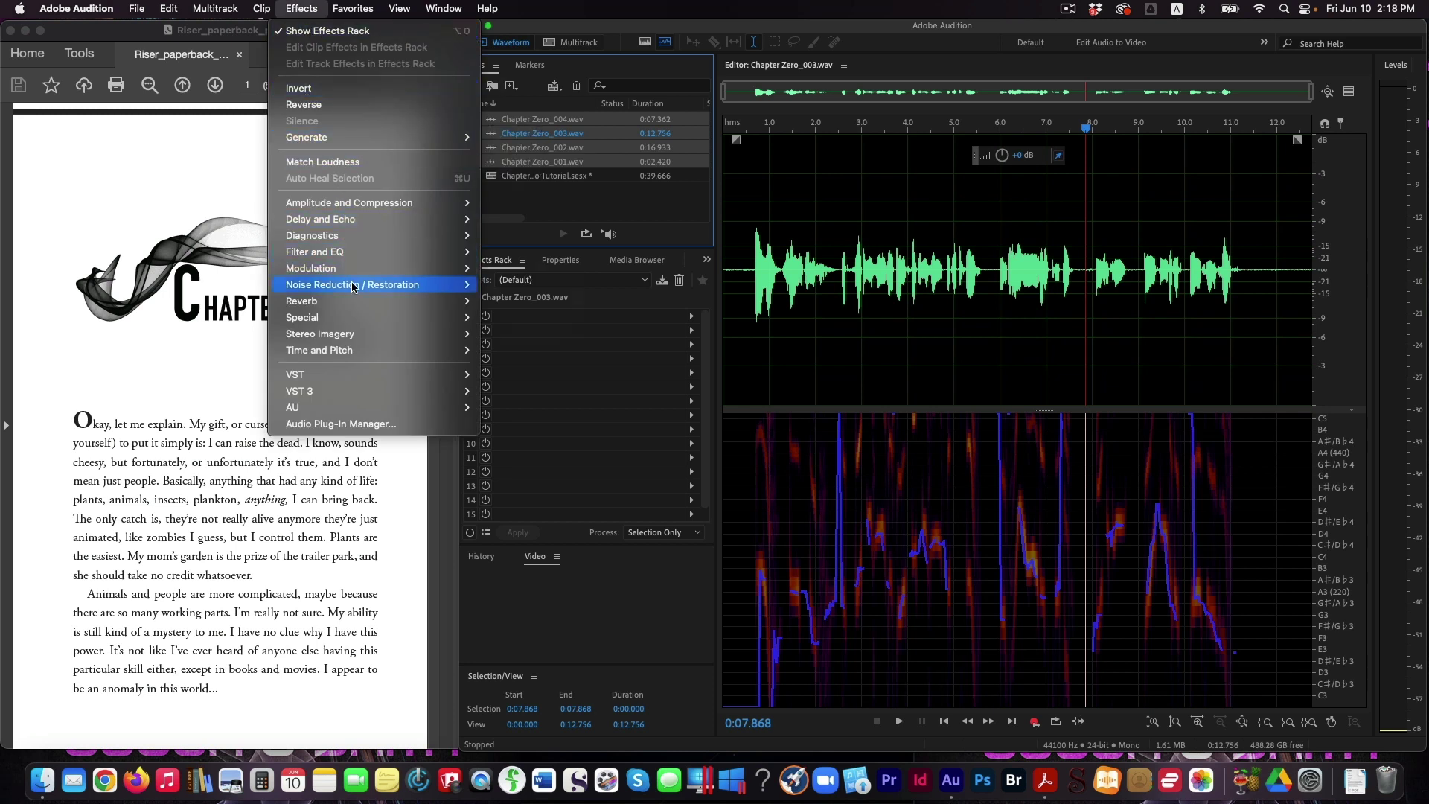
mouse_move(354, 289)
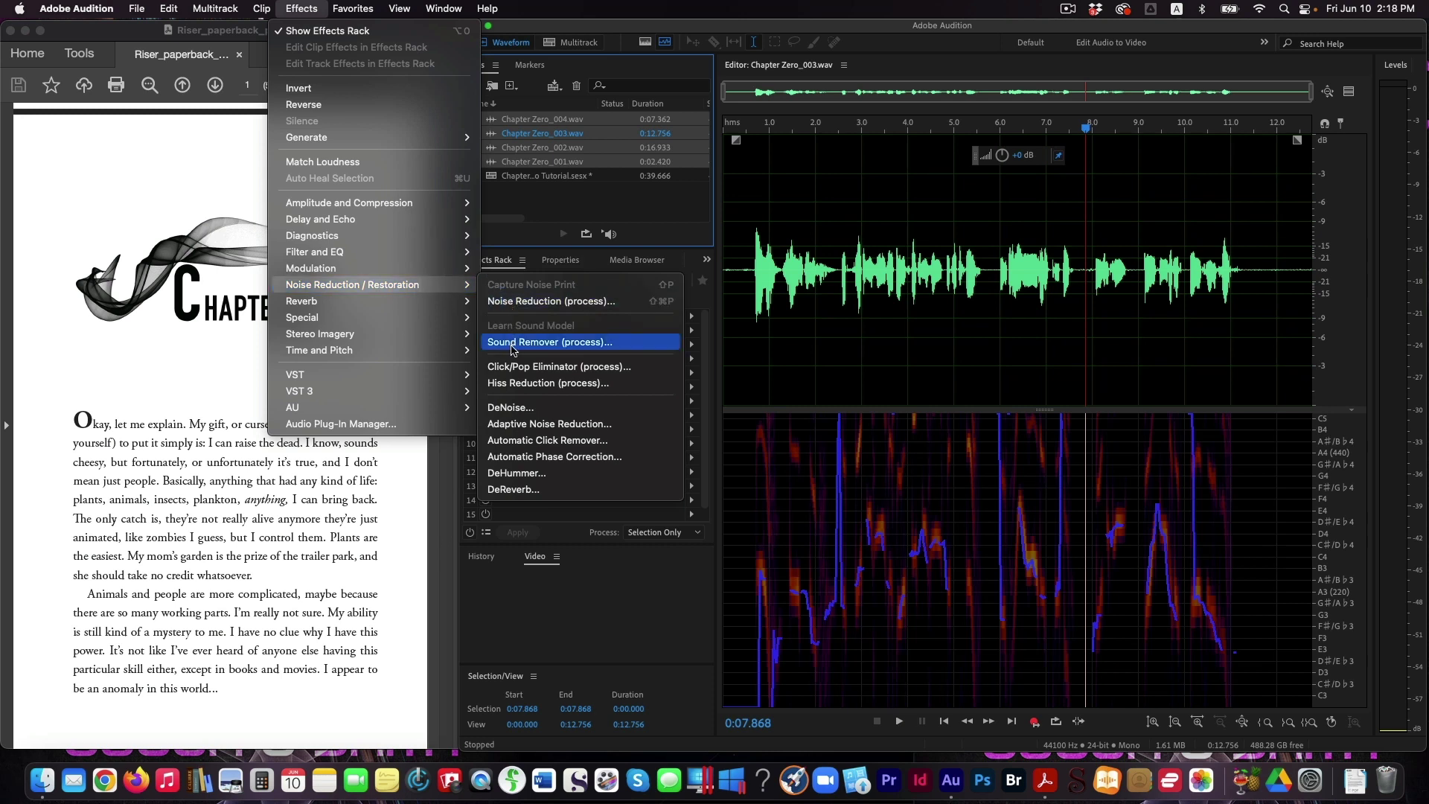
click(533, 425)
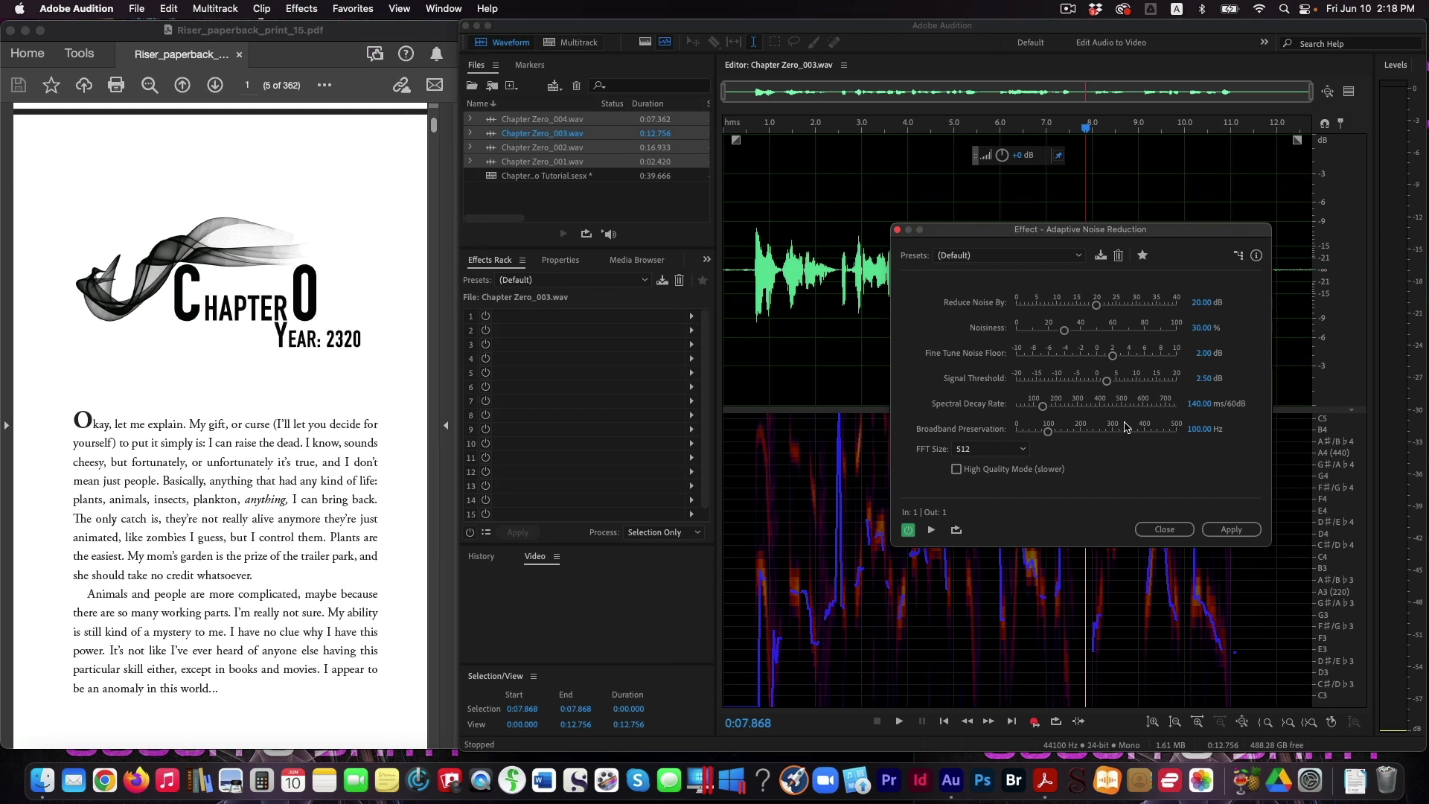
click(1240, 529)
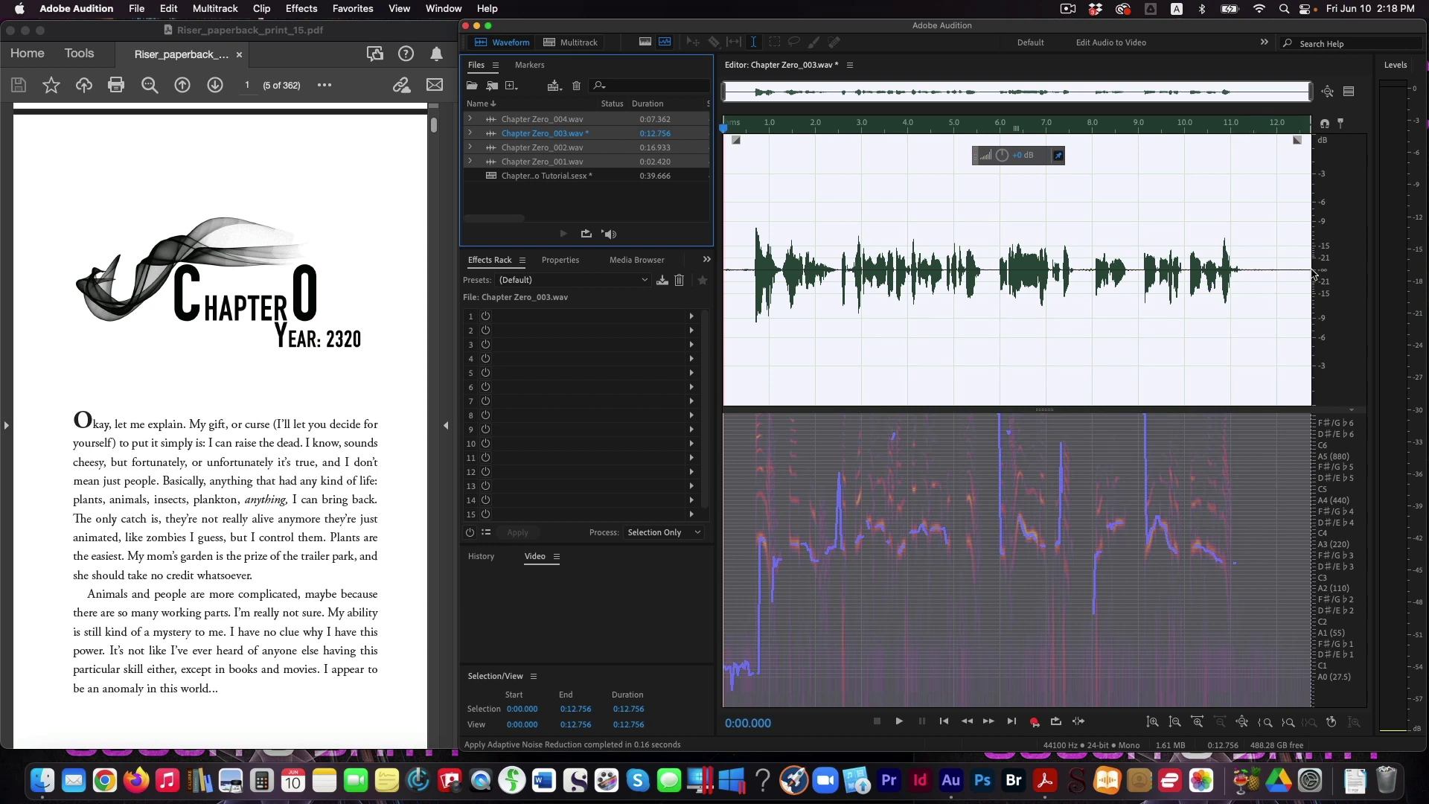
Switch to a workspace that includes Match Loudness and add the four selected Chapter Zero recordings to its file list.
click(1264, 44)
click(1292, 141)
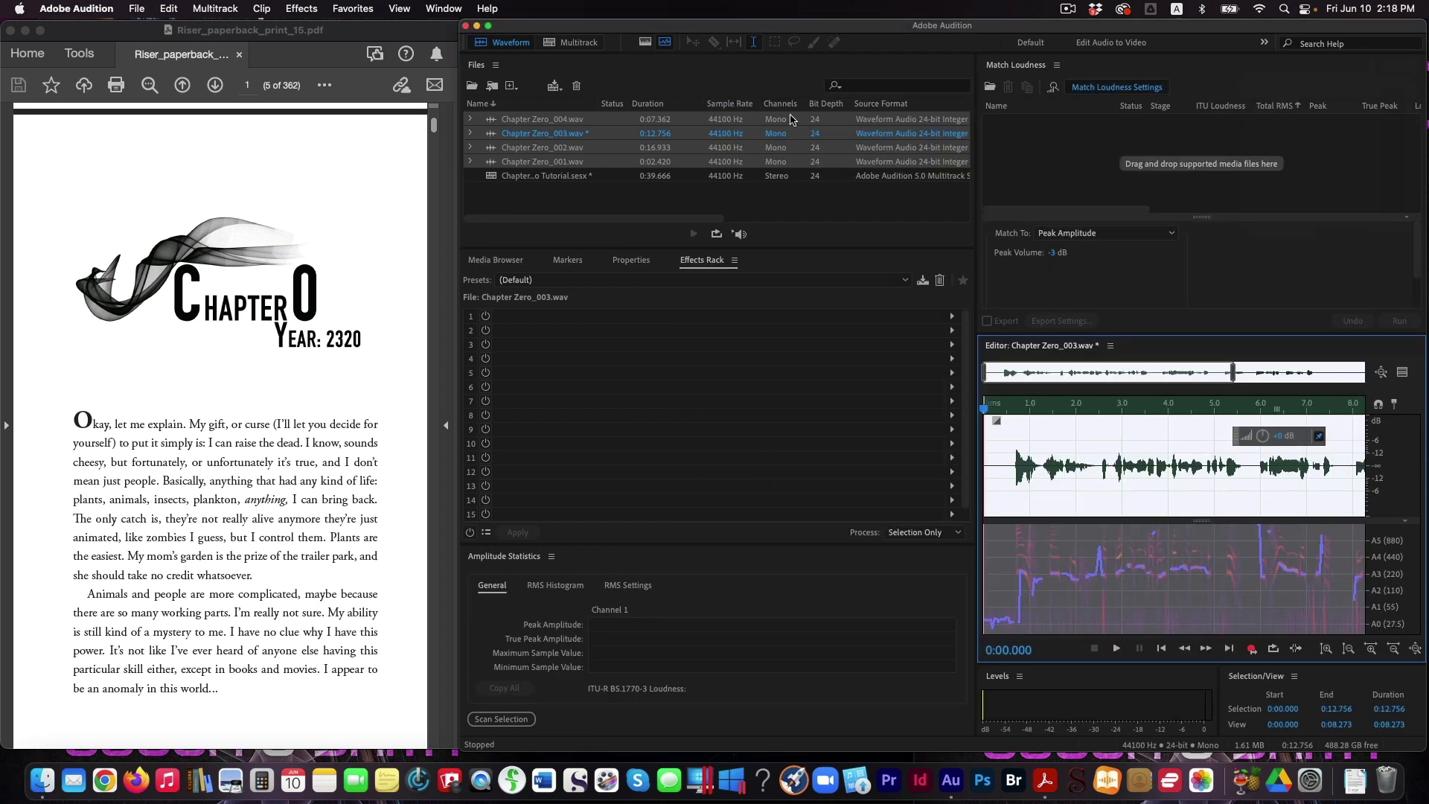
drag(560, 124, 1173, 177)
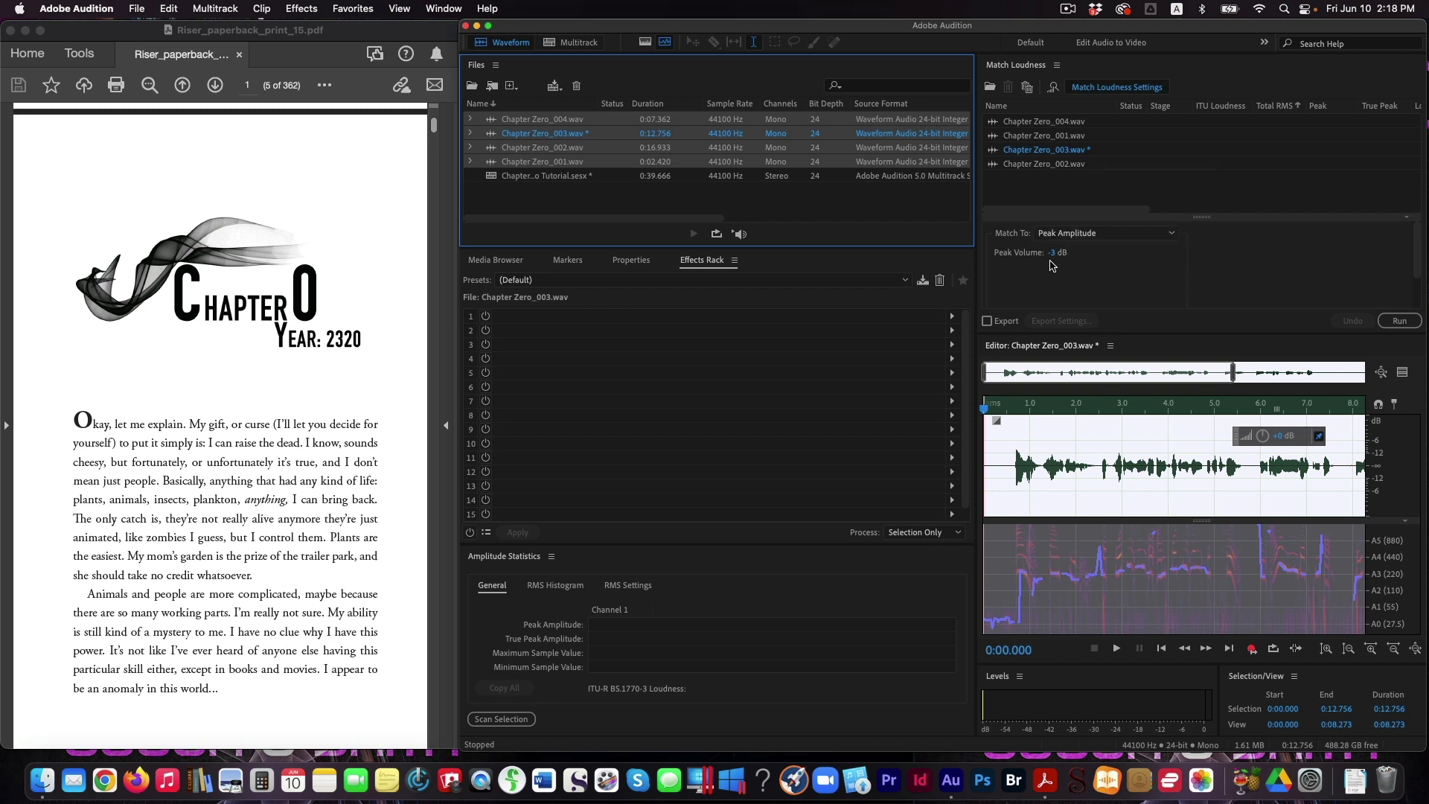
Match the loudness of the four Chapter Zero recordings to Total RMS at a -17 dB target with limiting.
click(1171, 233)
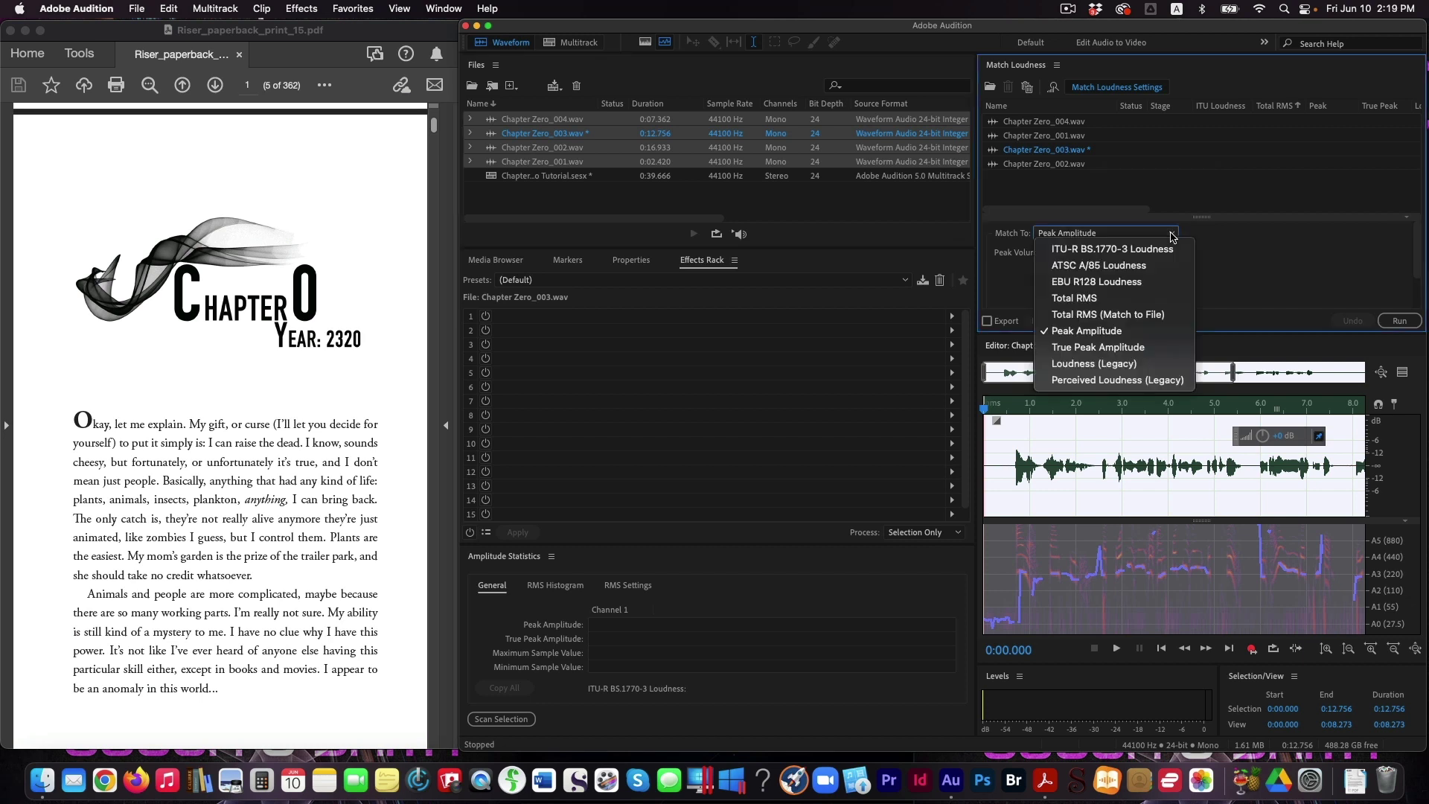
click(1130, 306)
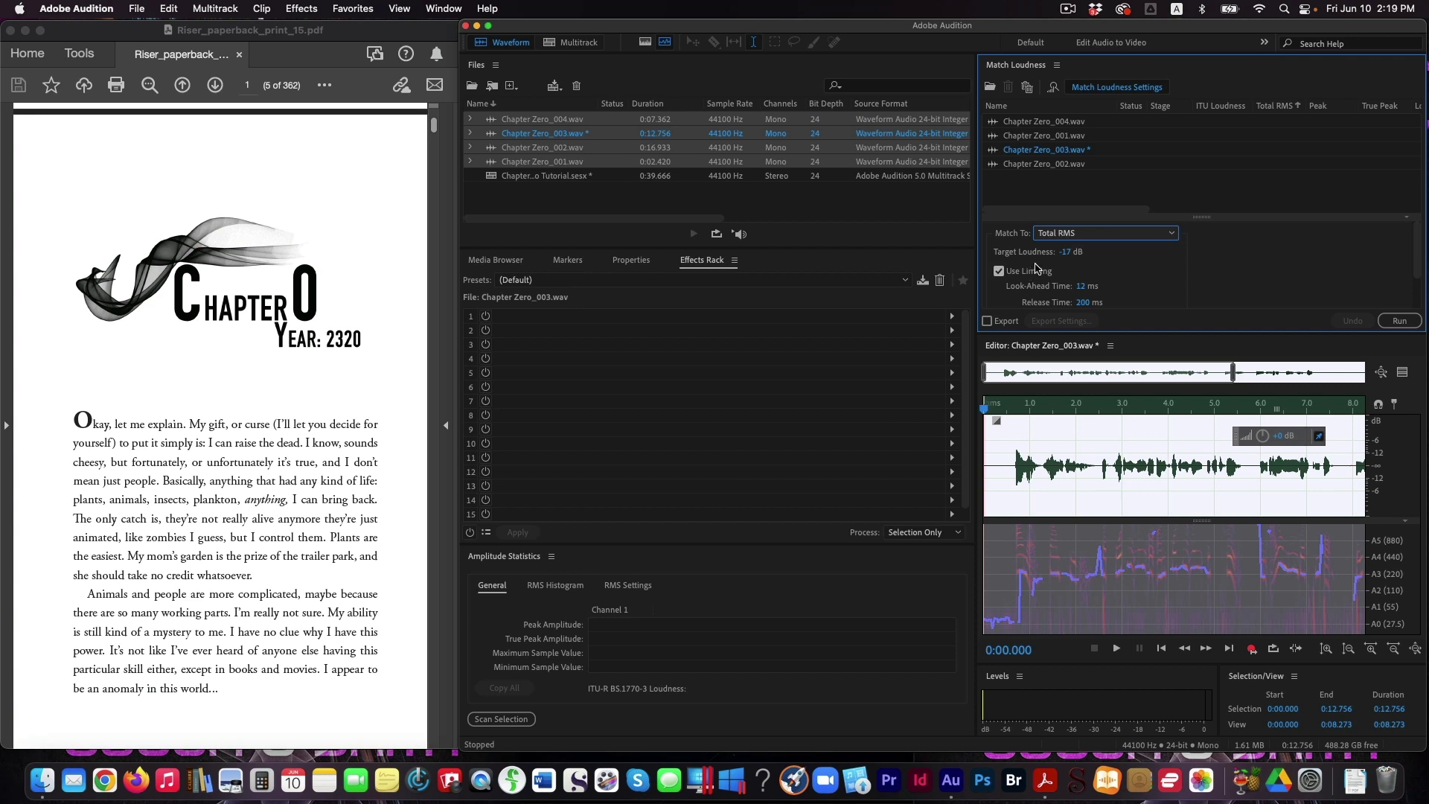
click(1403, 323)
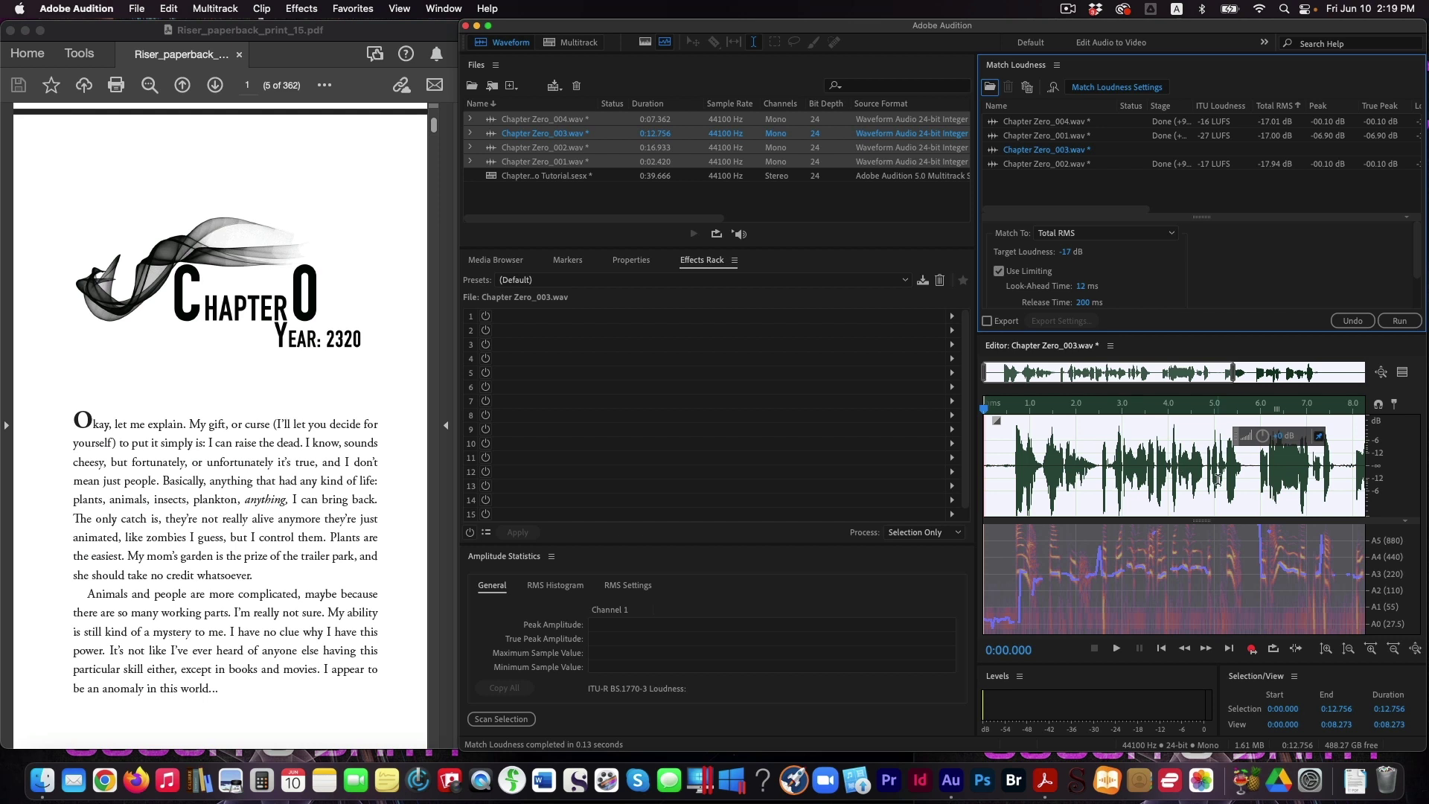
click(1354, 321)
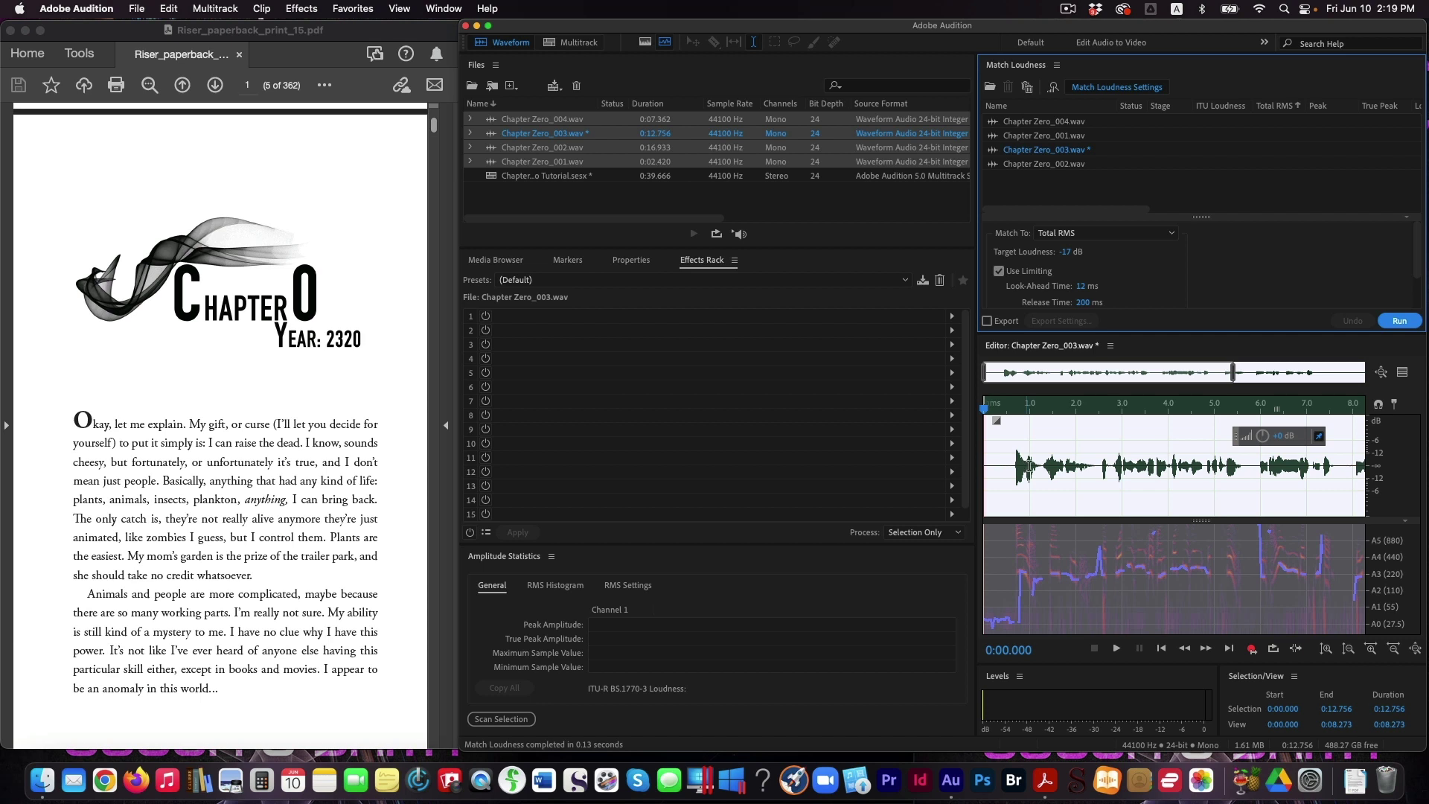
click(1404, 322)
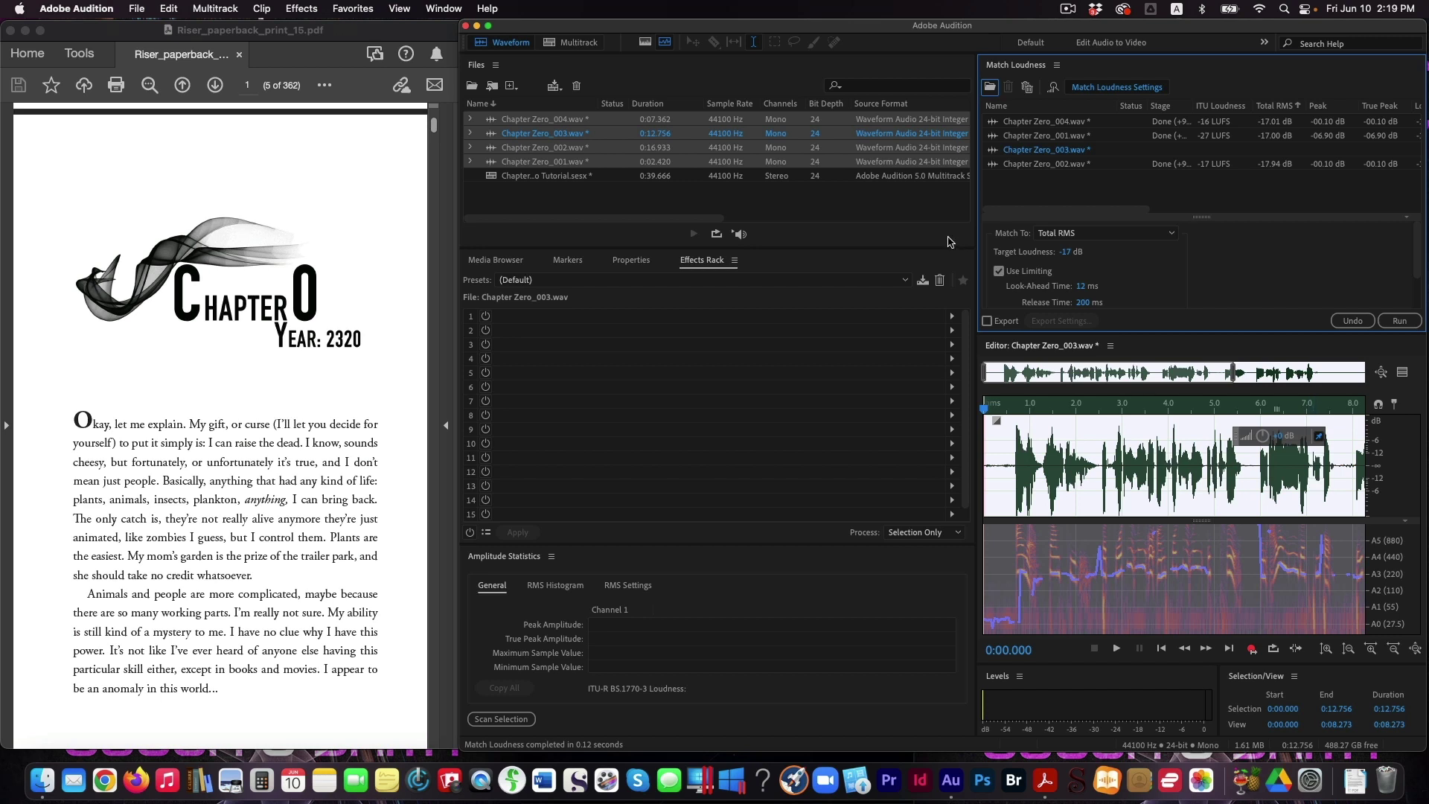
Return to the multitrack session in the Simple Editing workspace and select all clips on the Chapter Zero track.
click(580, 45)
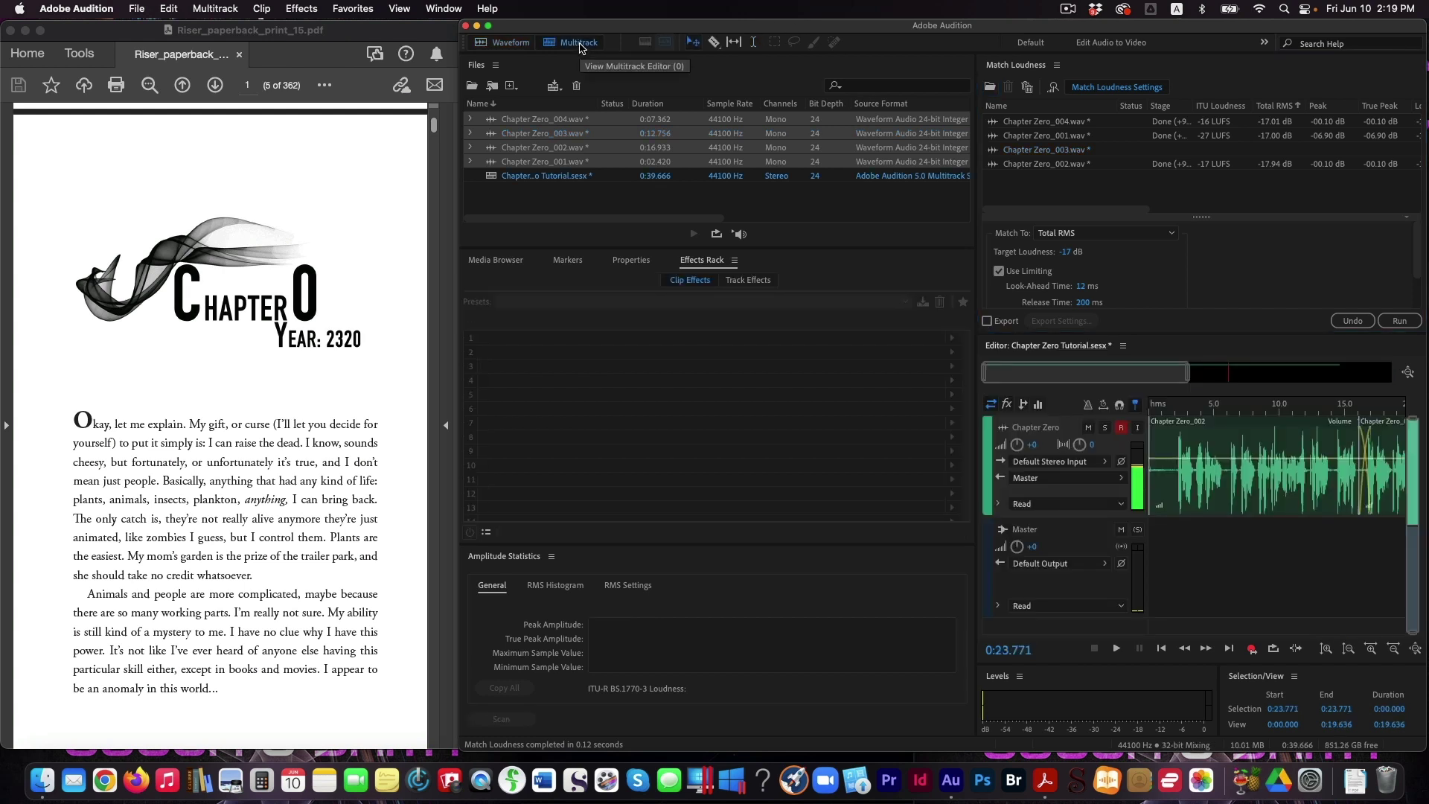
click(1264, 43)
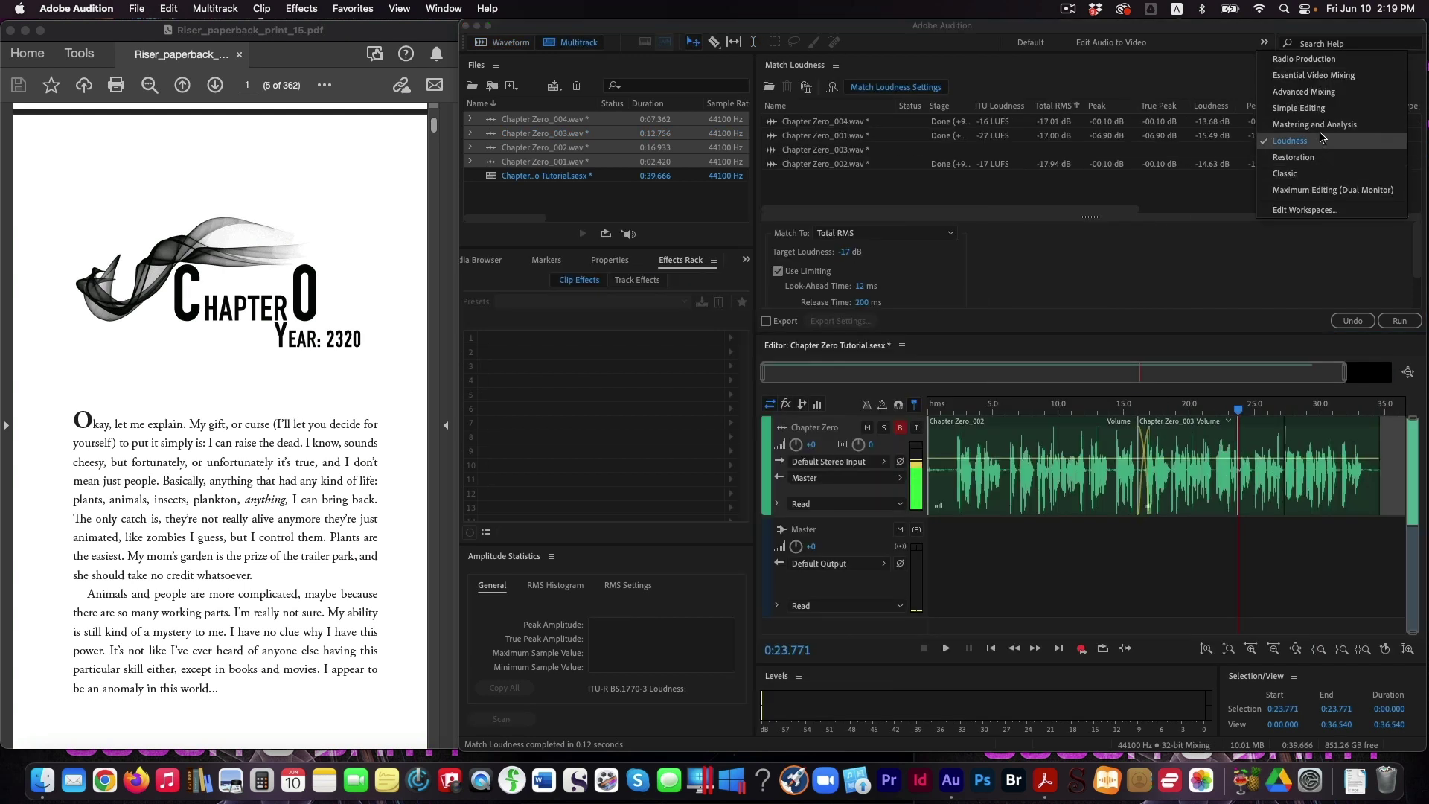
click(1316, 108)
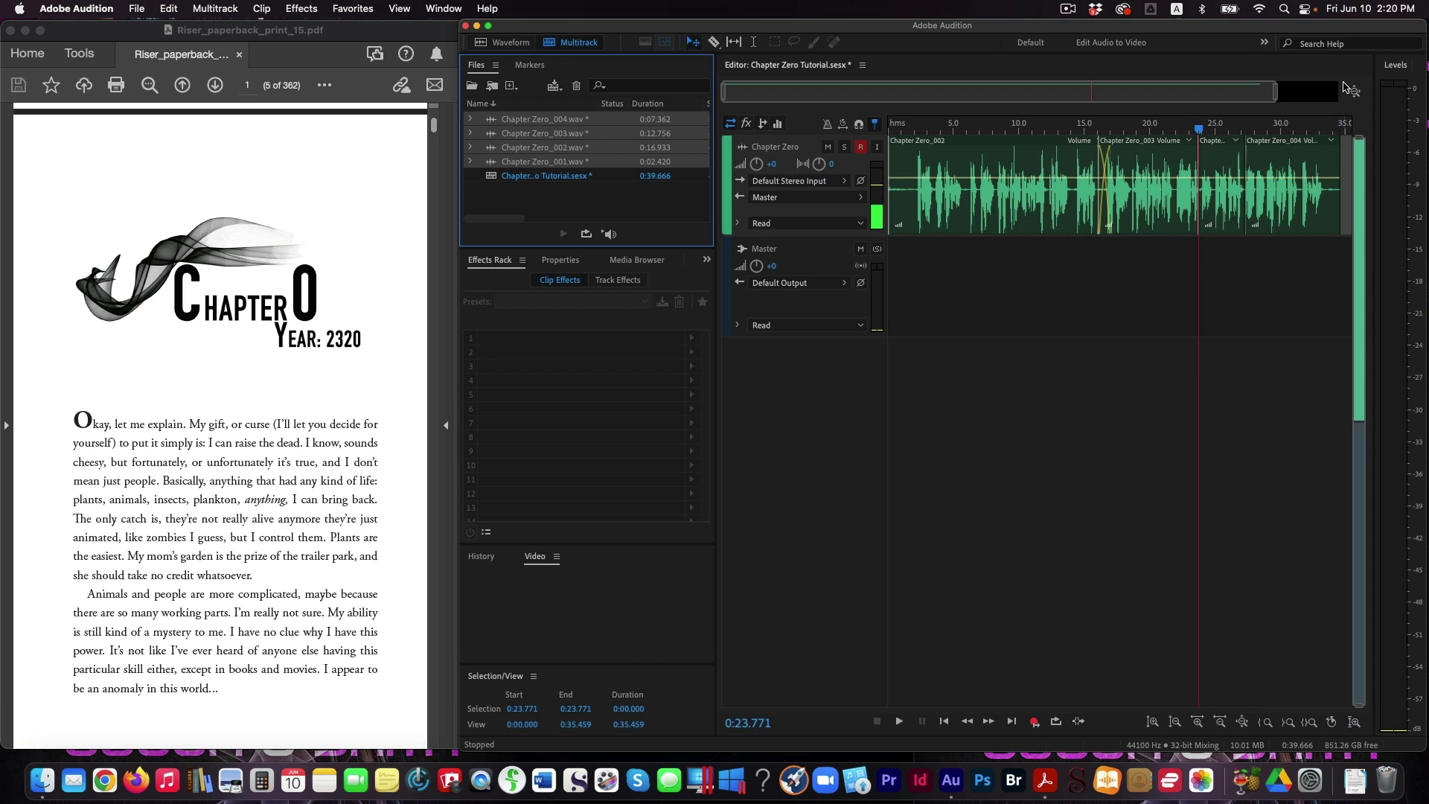
drag(1348, 191, 1052, 191)
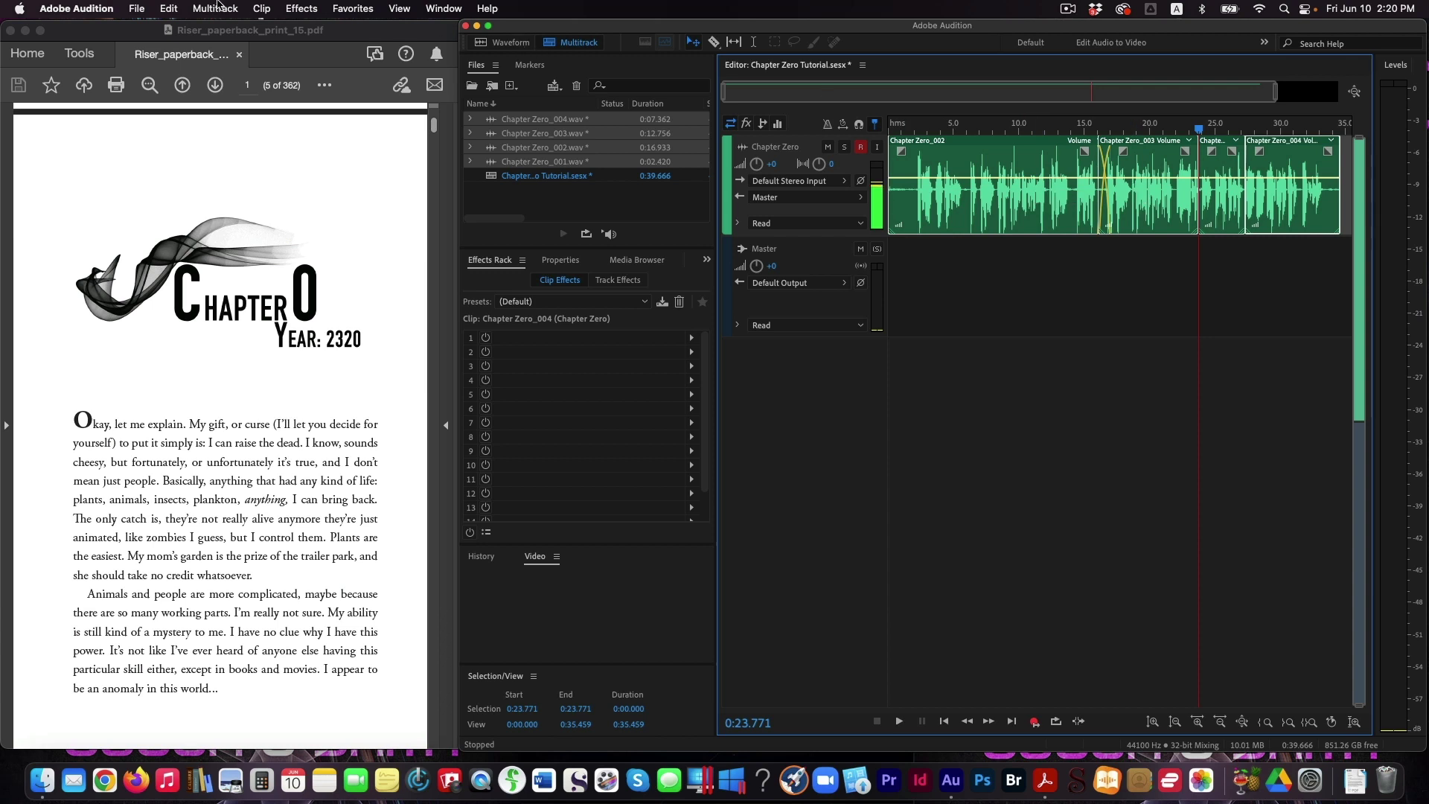
Export a mixdown of the entire session to the Desktop as Chapter Zero Tutorial_mixdown.mp3 in MP3 192 Kbps CBR format.
click(135, 8)
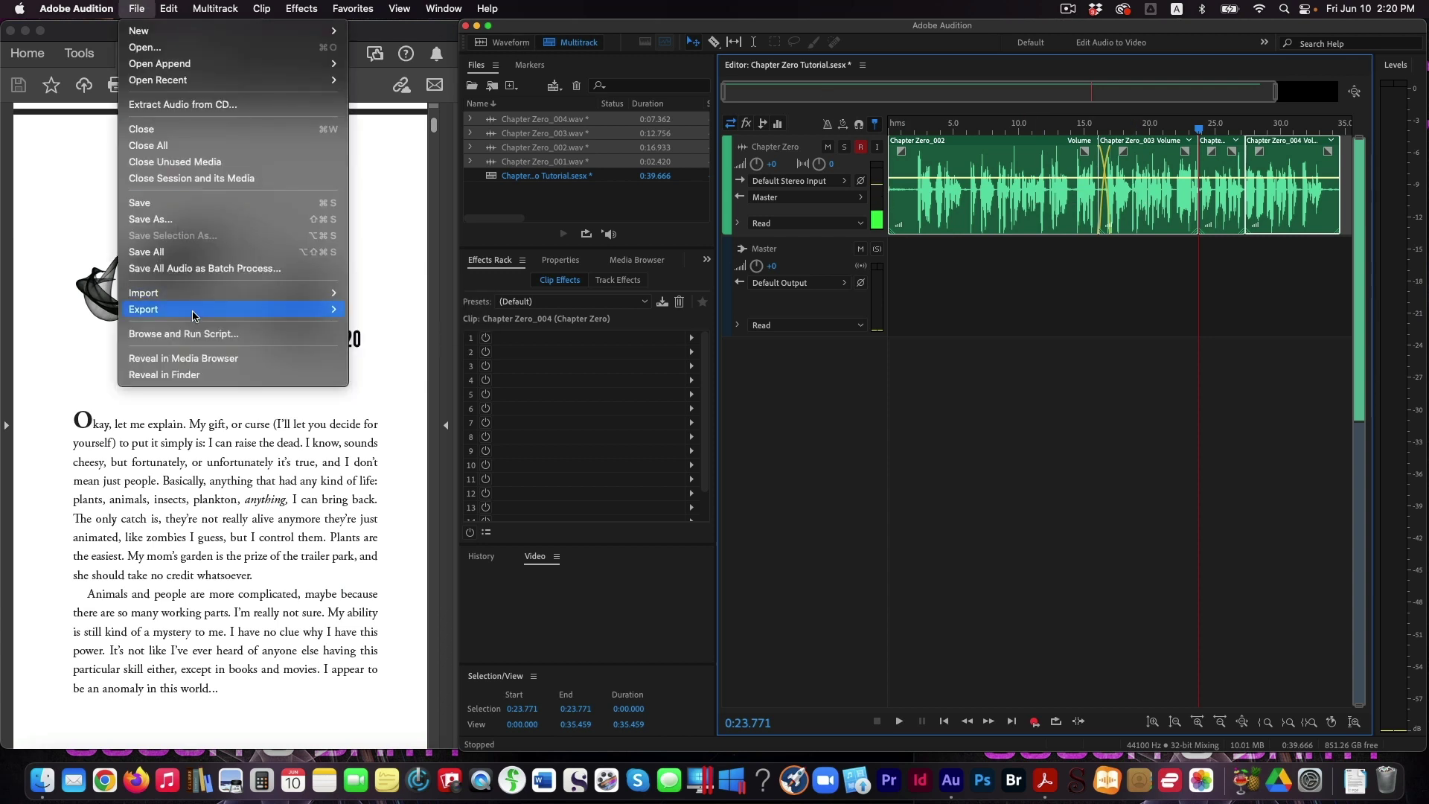
mouse_move(192, 316)
mouse_move(439, 385)
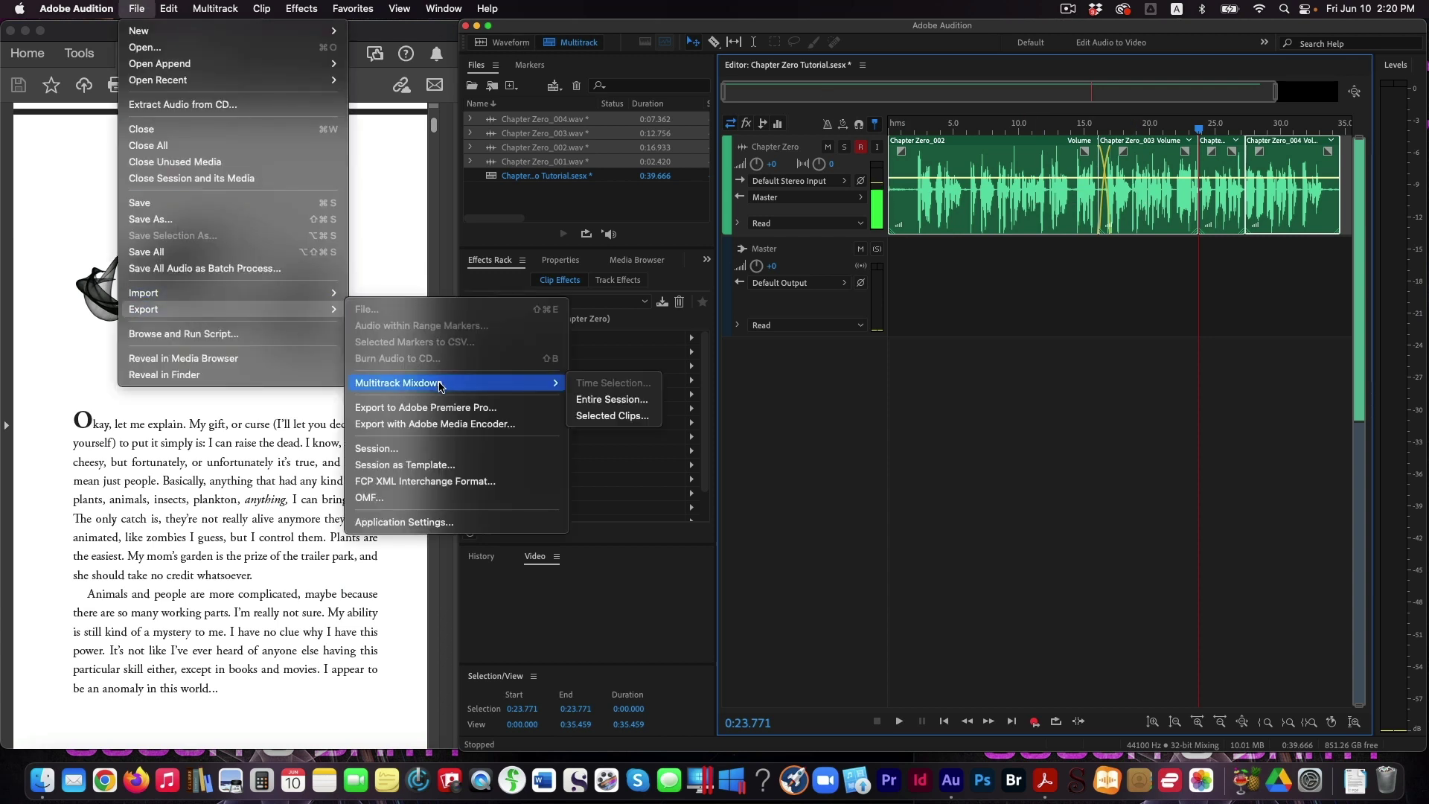
click(611, 402)
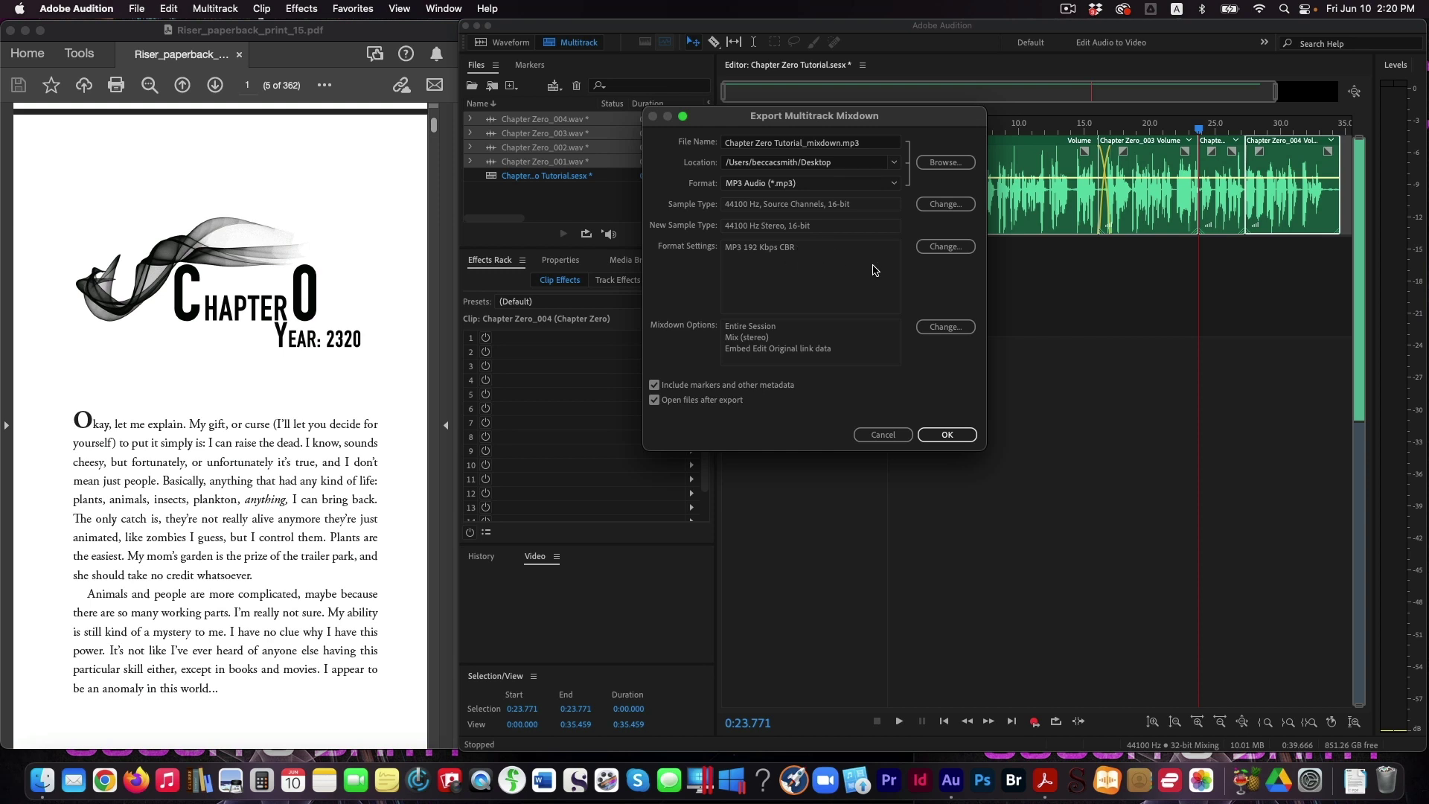
click(959, 437)
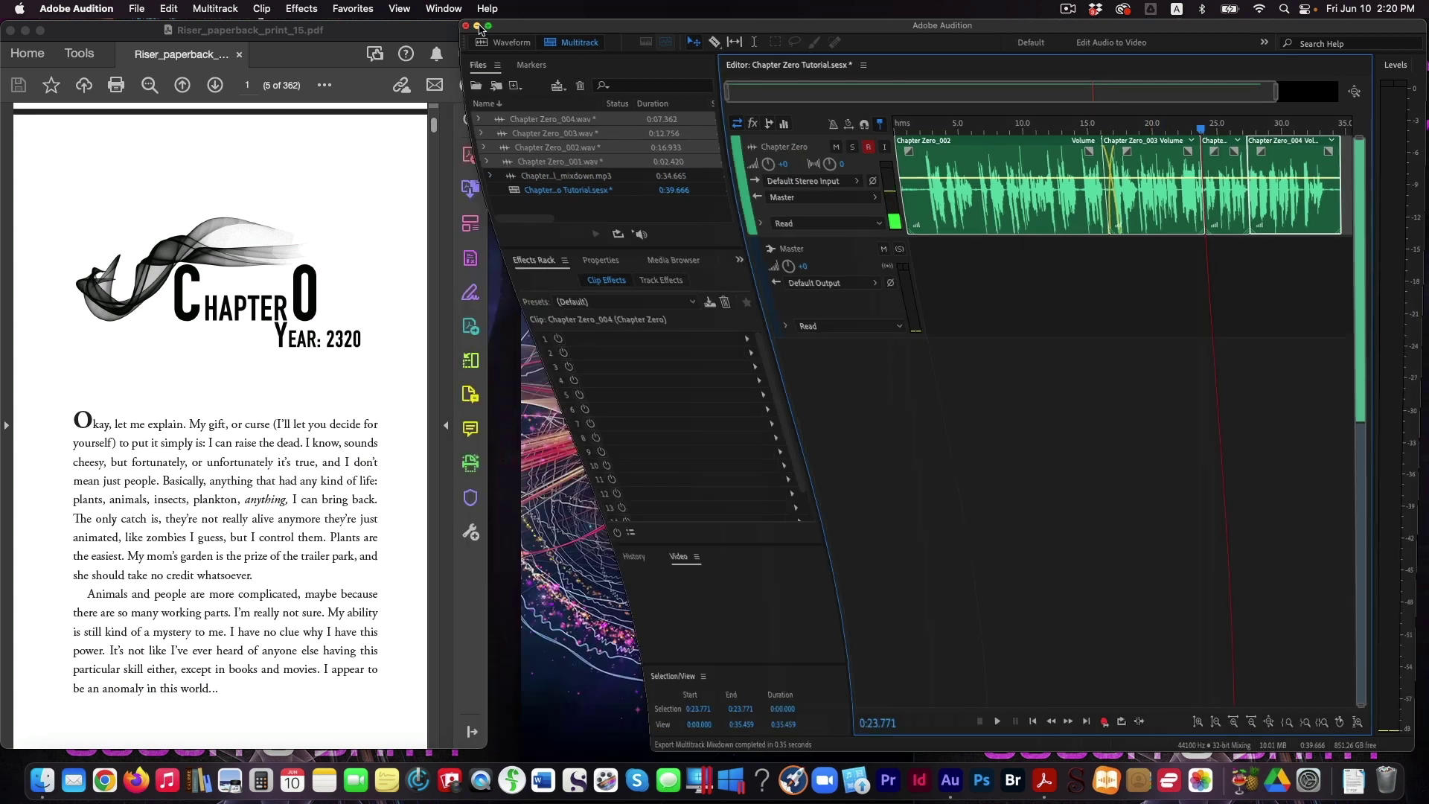
Minimize the audio editor window and move the exported mixdown MP3 to a clear area of the desktop.
click(478, 28)
drag(1381, 41, 810, 123)
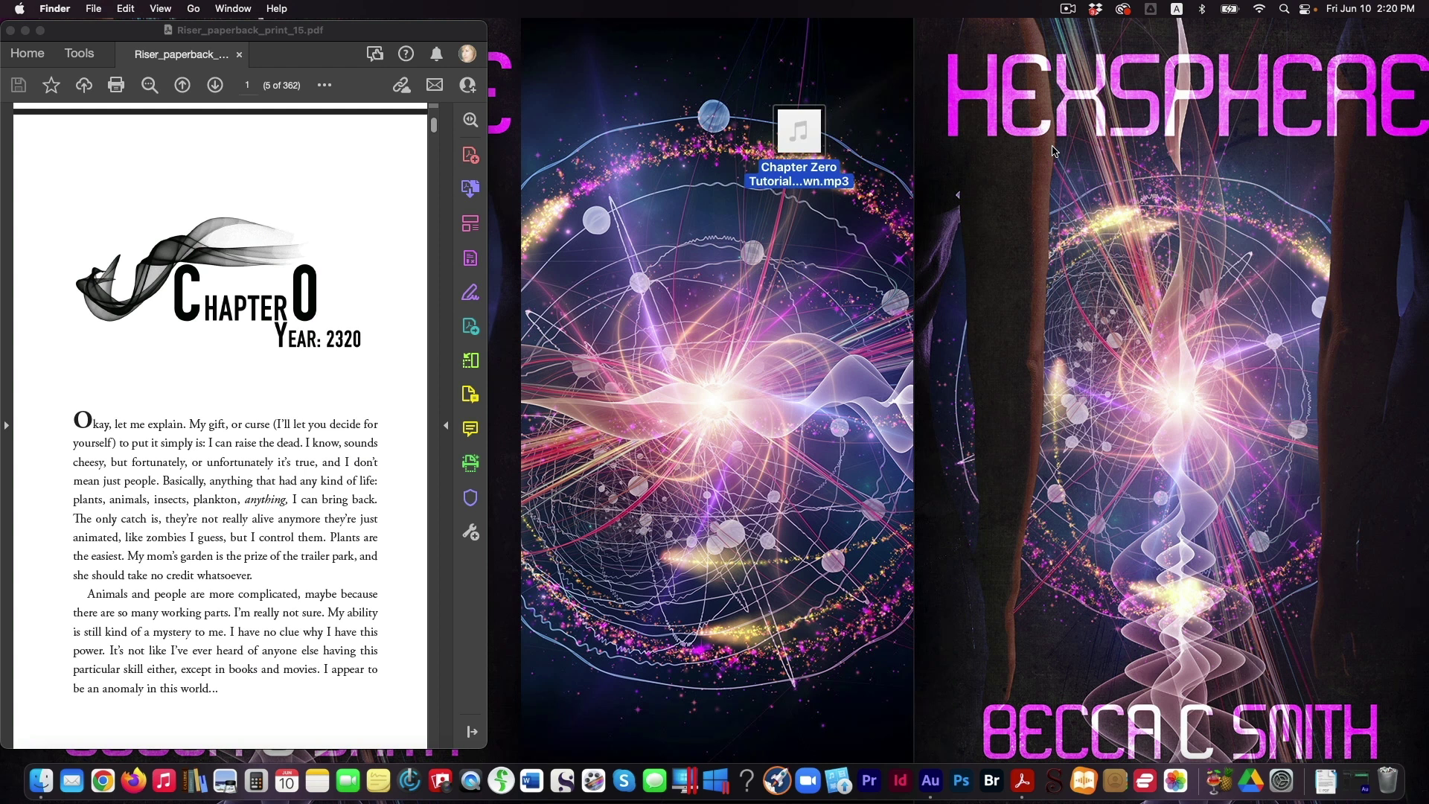